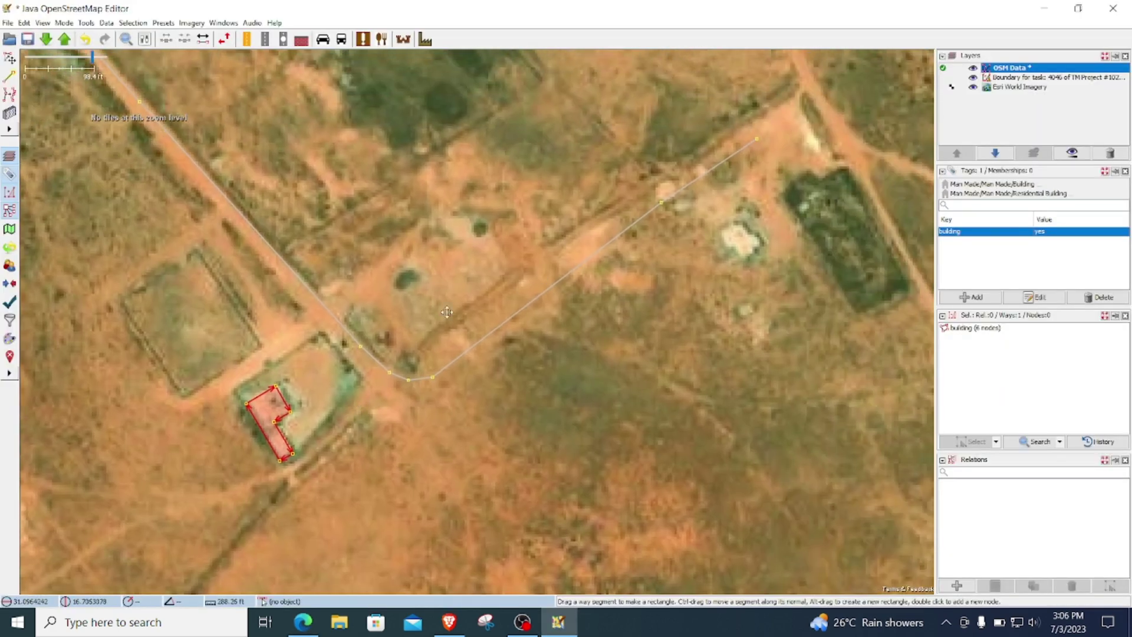
Draw a building footprint over the pale-roofed structure beside the dirt track just inside the task boundary
{"action": "scroll", "coordinate": [385, 333], "scroll_direction": "down", "scroll_amount": 2}
{"action": "scroll", "coordinate": [448, 390], "scroll_direction": "down", "scroll_amount": 3}
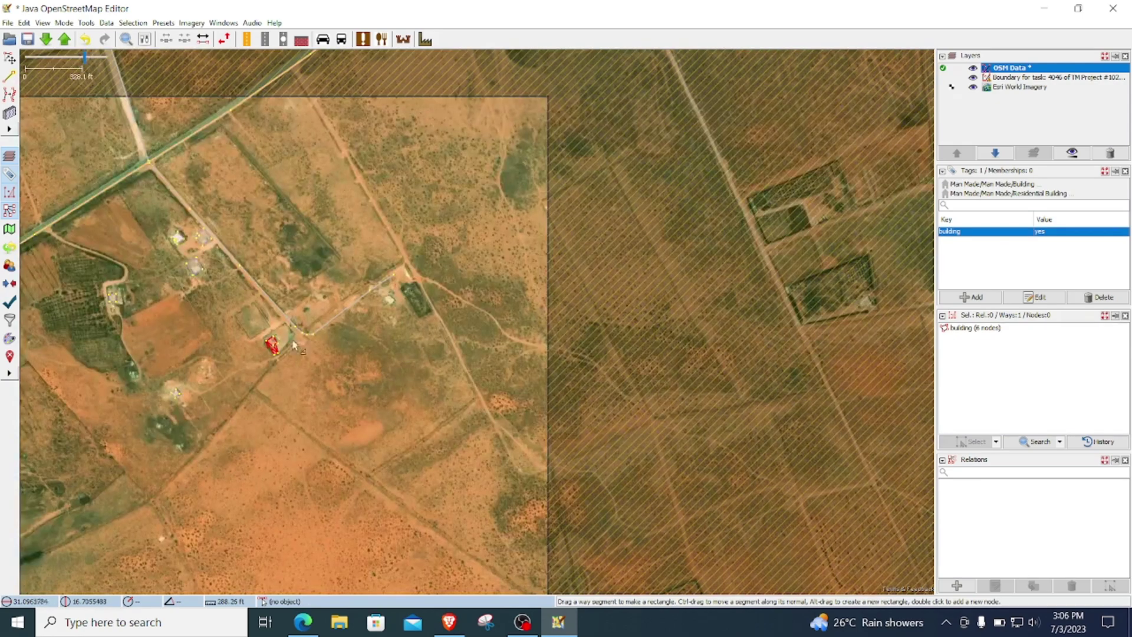
{"action": "left_click_drag", "start_coordinate": [297, 337], "coordinate": [561, 425]}
{"action": "left_click_drag", "start_coordinate": [436, 450], "coordinate": [479, 291]}
{"action": "scroll", "coordinate": [292, 286], "scroll_direction": "up", "scroll_amount": 4}
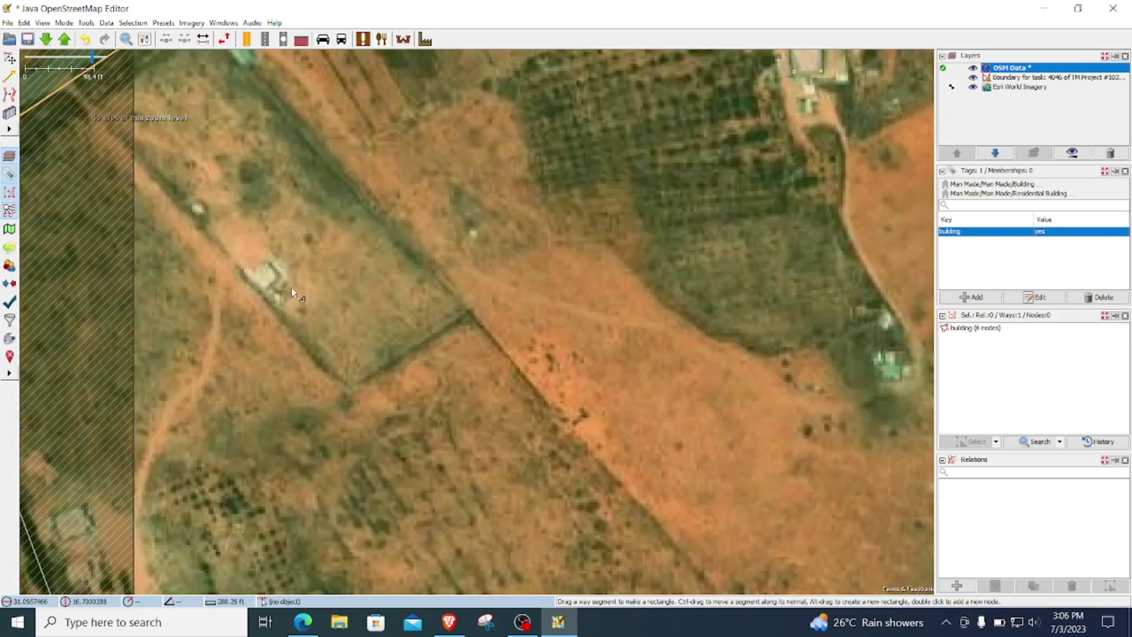
{"action": "scroll", "coordinate": [260, 274], "scroll_direction": "up", "scroll_amount": 3}
{"action": "key", "text": "b"}
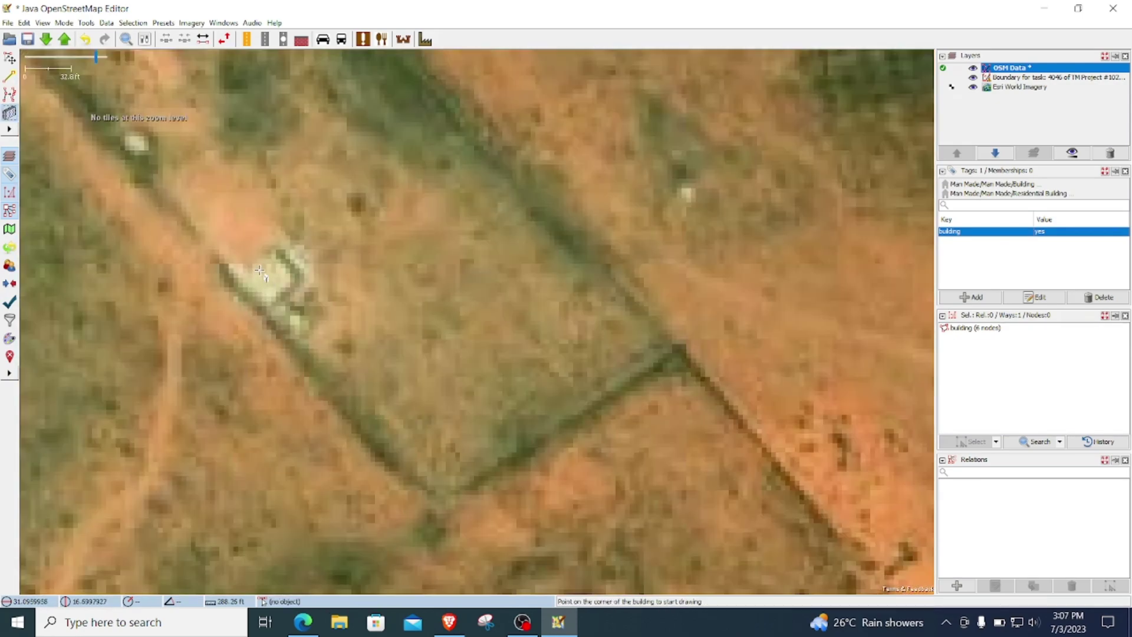
{"action": "key", "text": "Escape"}
{"action": "left_click_drag", "start_coordinate": [227, 270], "coordinate": [265, 240]}
{"action": "left_click", "coordinate": [288, 294]}
{"action": "scroll", "coordinate": [295, 300], "scroll_direction": "down", "scroll_amount": 5}
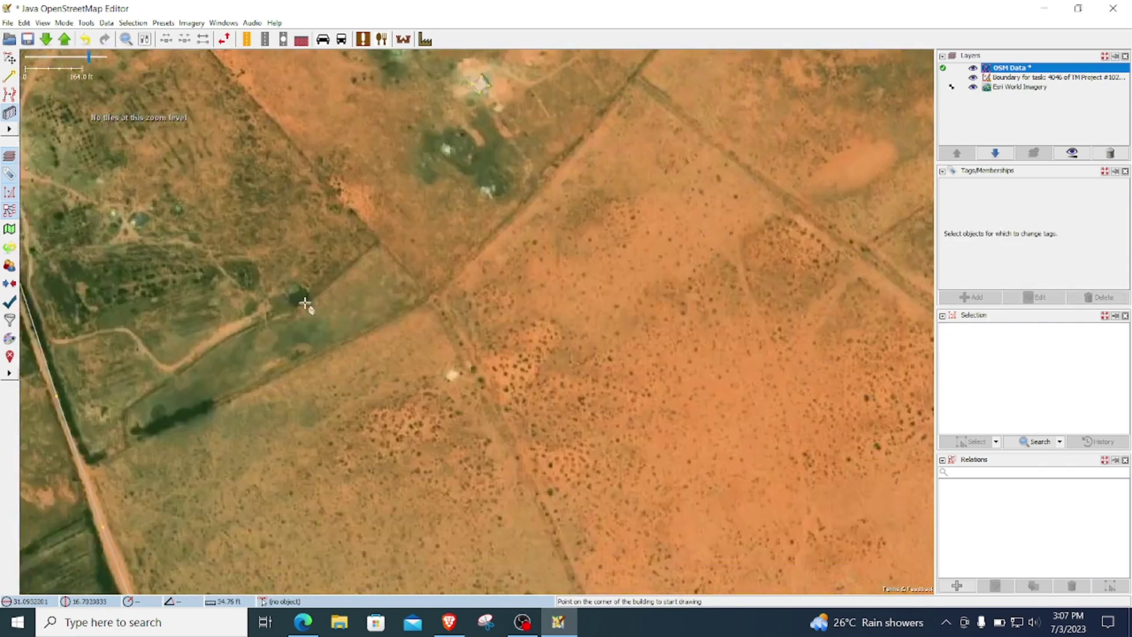
{"action": "scroll", "coordinate": [295, 301], "scroll_direction": "down", "scroll_amount": 5}
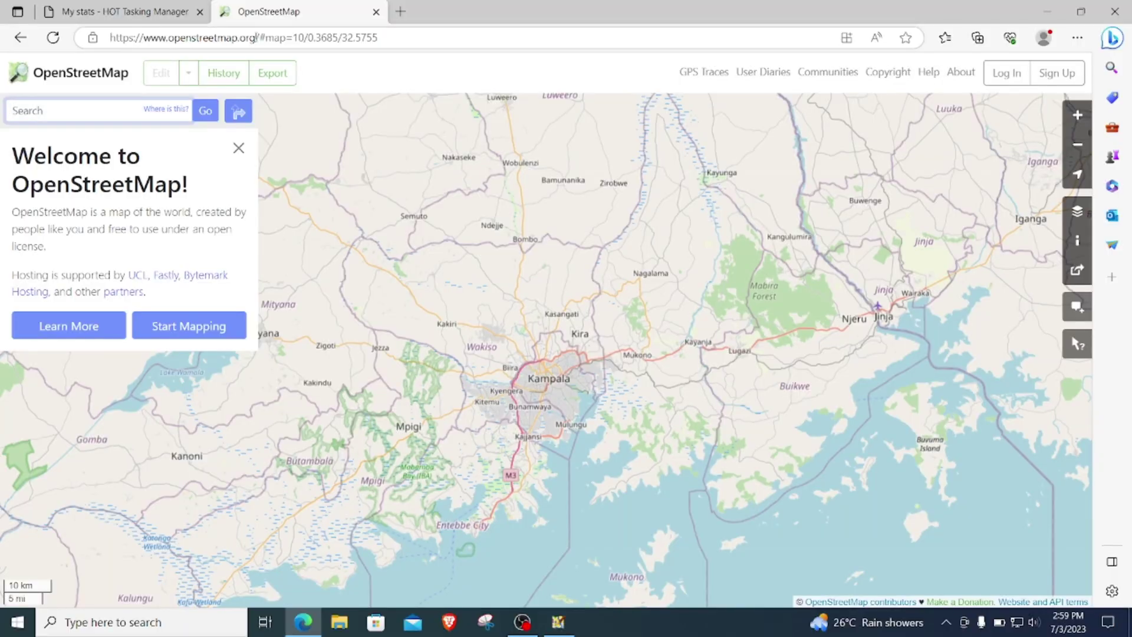
Open openstreetmap.org in the Edge browser
{"action": "left_click", "coordinate": [237, 42]}
{"action": "type", "text": "o"}
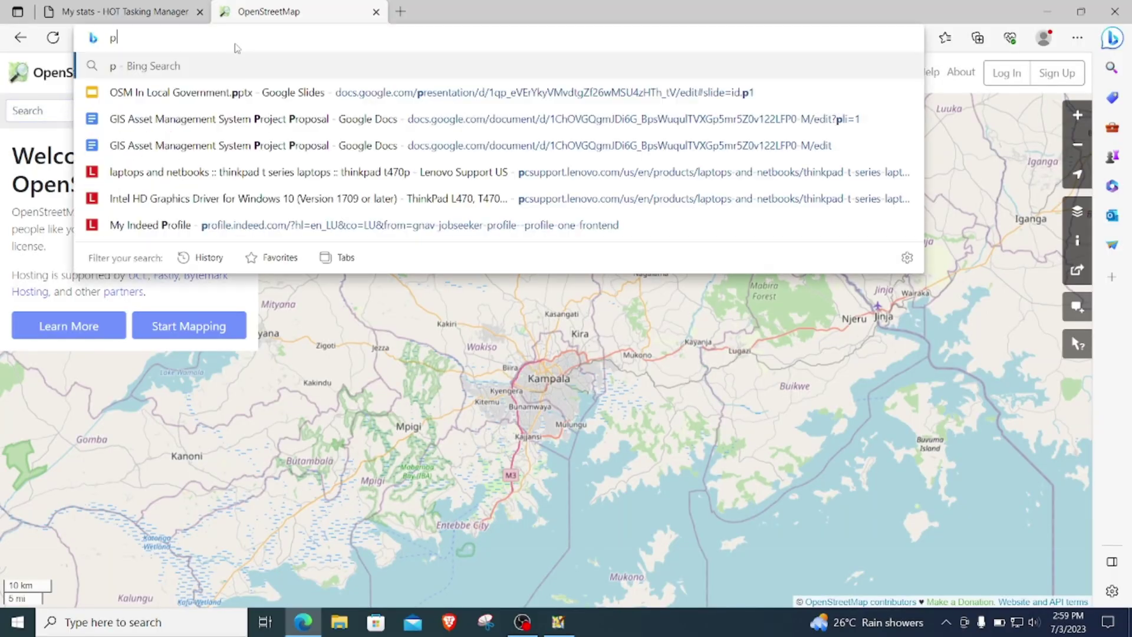
{"action": "key", "text": "BackSpace"}
{"action": "type", "text": "p"}
{"action": "key", "text": "BackSpace"}
{"action": "type", "text": "openstreetmap.org"}
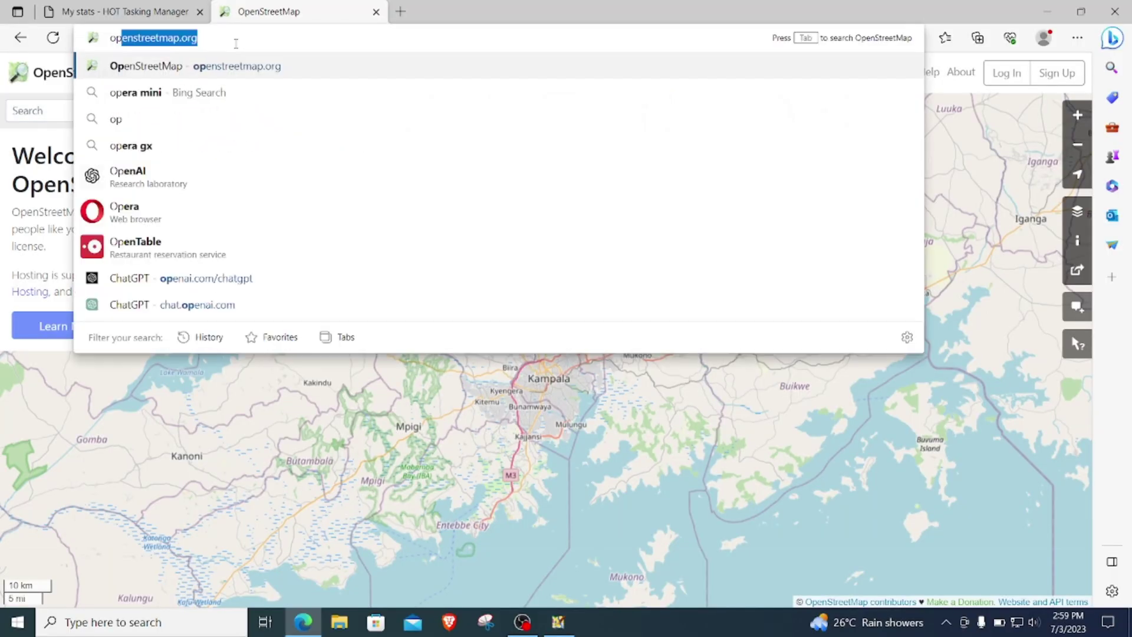
{"action": "key", "text": "Return"}
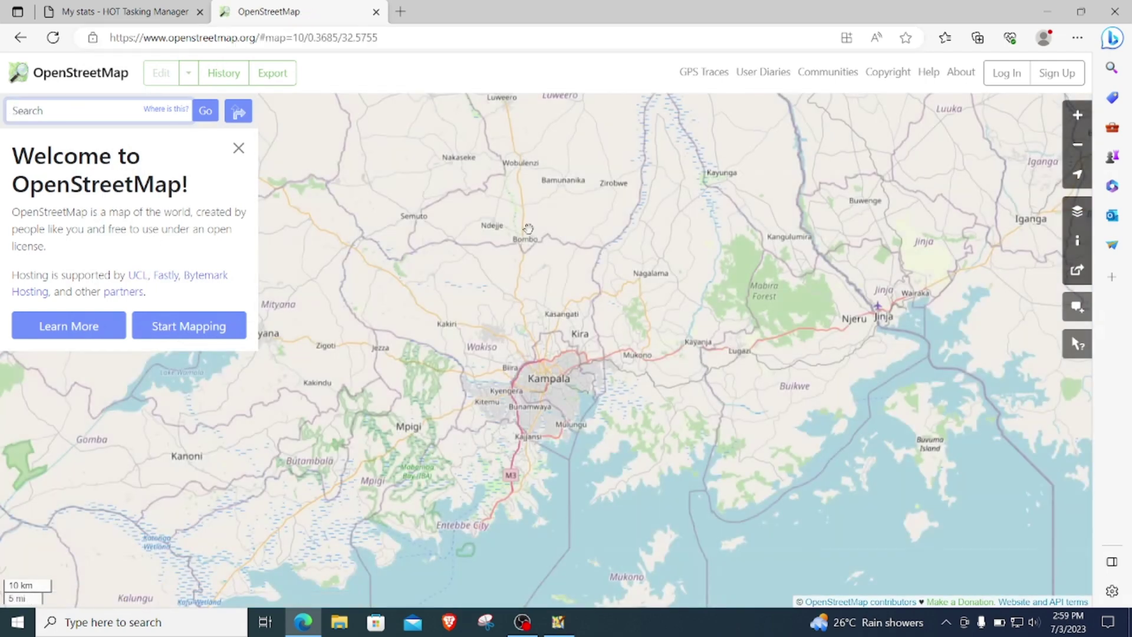
Log in to OpenStreetMap with the account e-mail and password, enabling Remember me, and close the browser's save-password offer
{"action": "left_click", "coordinate": [1009, 82]}
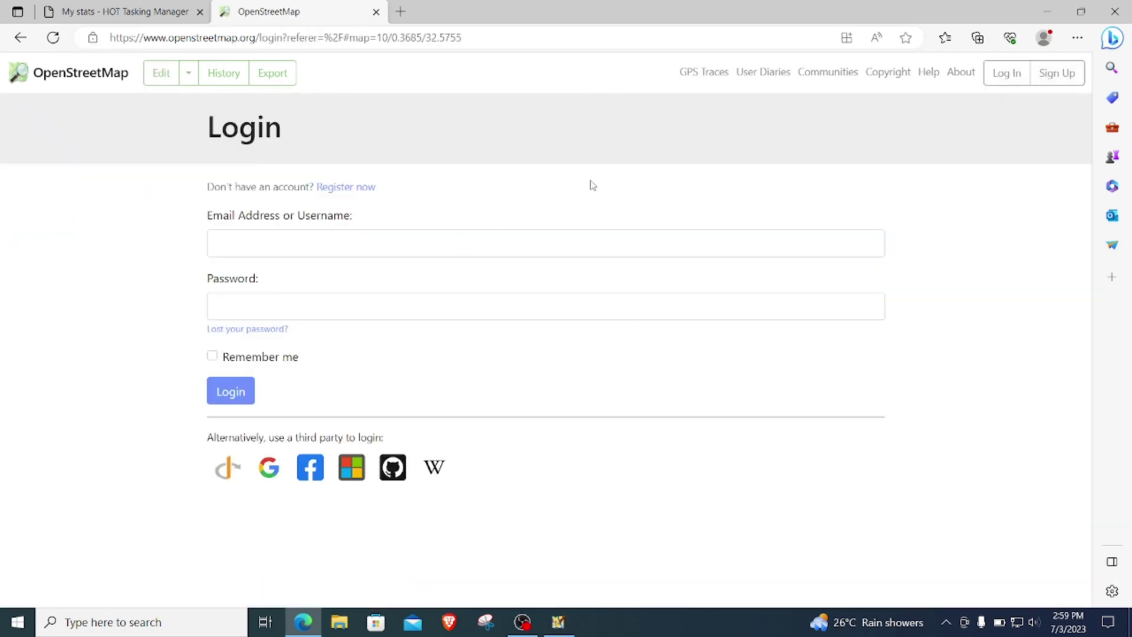
{"action": "left_click", "coordinate": [277, 232]}
{"action": "left_click", "coordinate": [275, 298]}
{"action": "left_click", "coordinate": [263, 311]}
{"action": "type", "text": "••••••••••"}
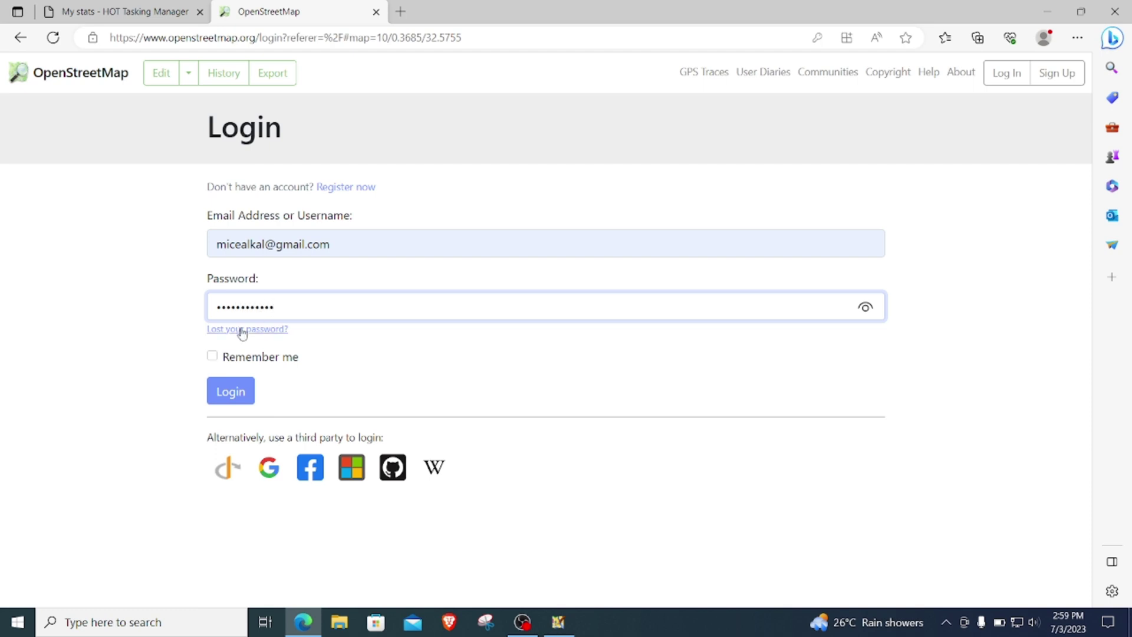
{"action": "left_click", "coordinate": [212, 356]}
{"action": "left_click", "coordinate": [241, 394]}
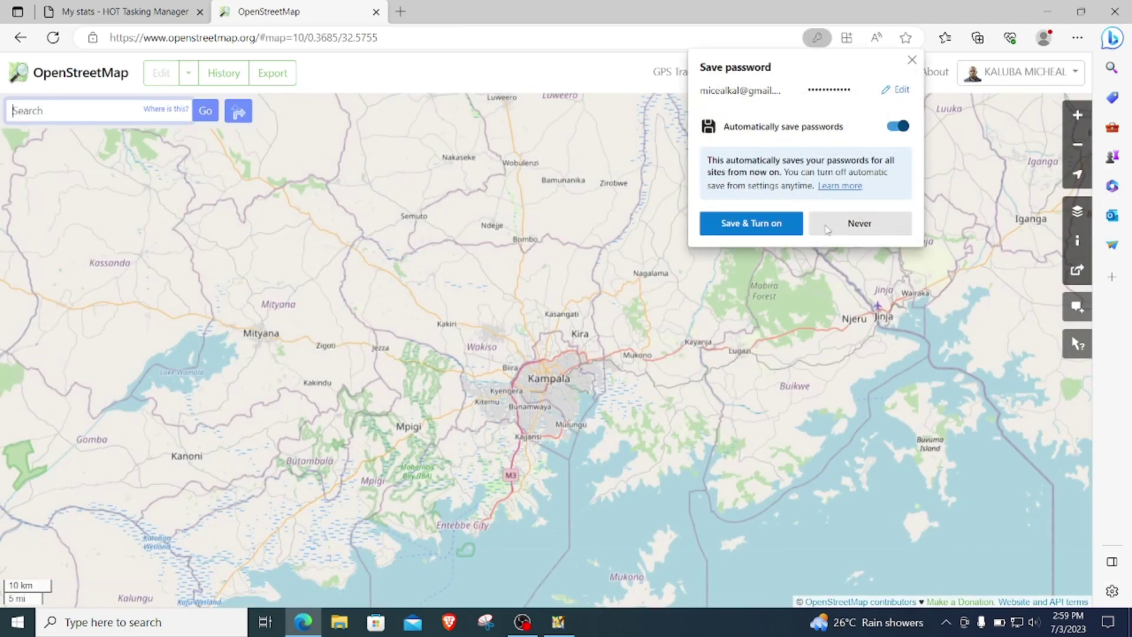
{"action": "left_click", "coordinate": [797, 222]}
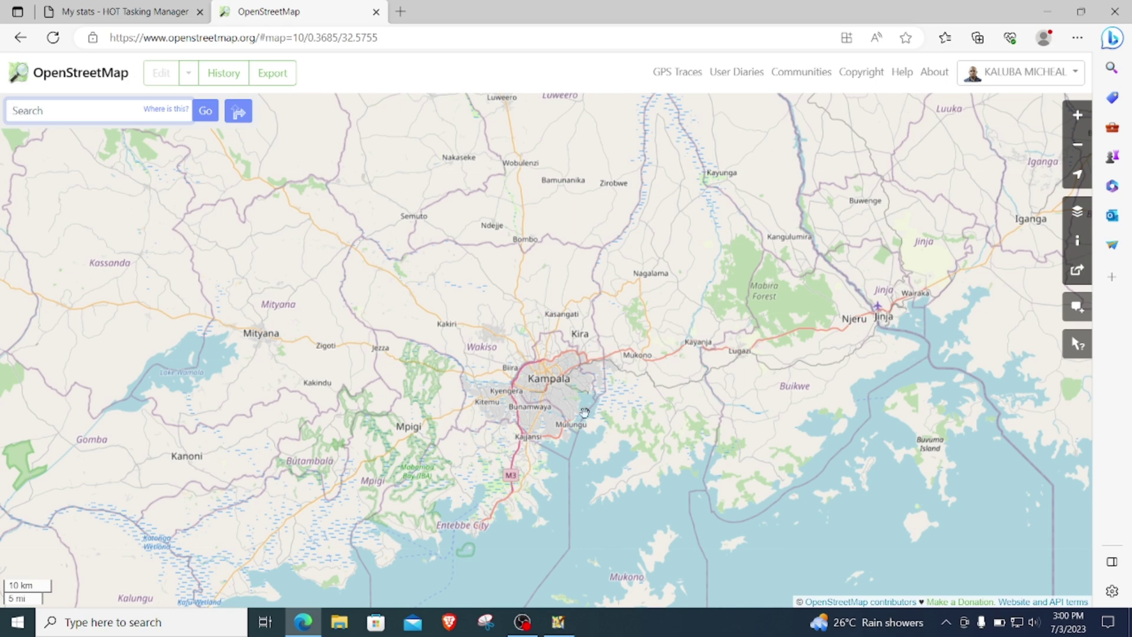
Switch to JOSM and start the semi-automatic OAuth 2.0 authorization in the OSM Server preferences
{"action": "left_click", "coordinate": [555, 628]}
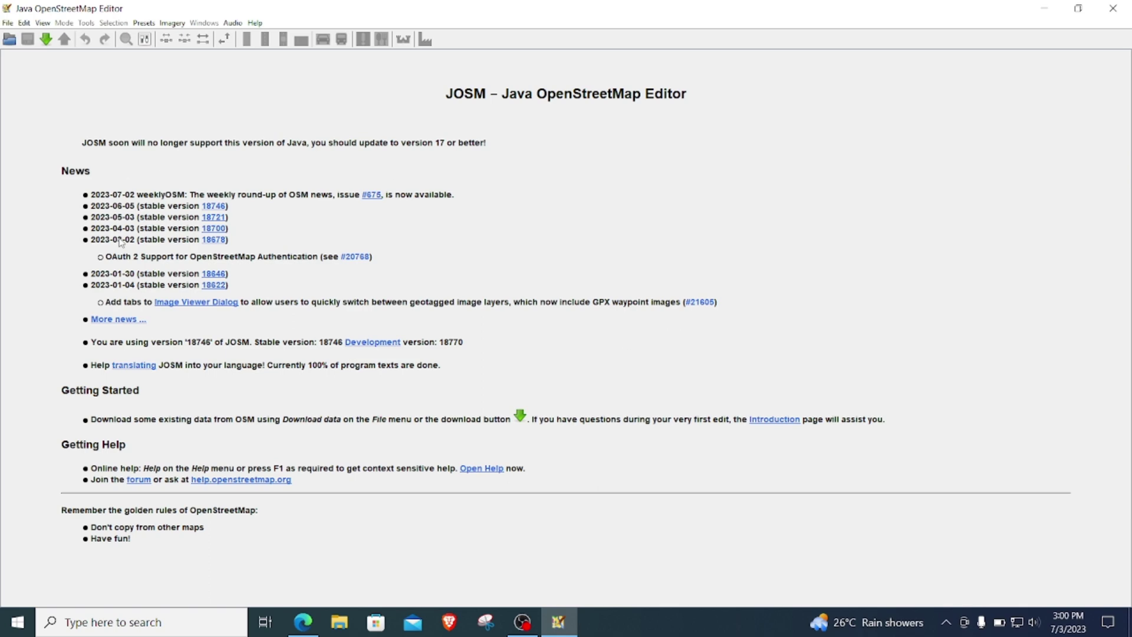
{"action": "left_click", "coordinate": [24, 23]}
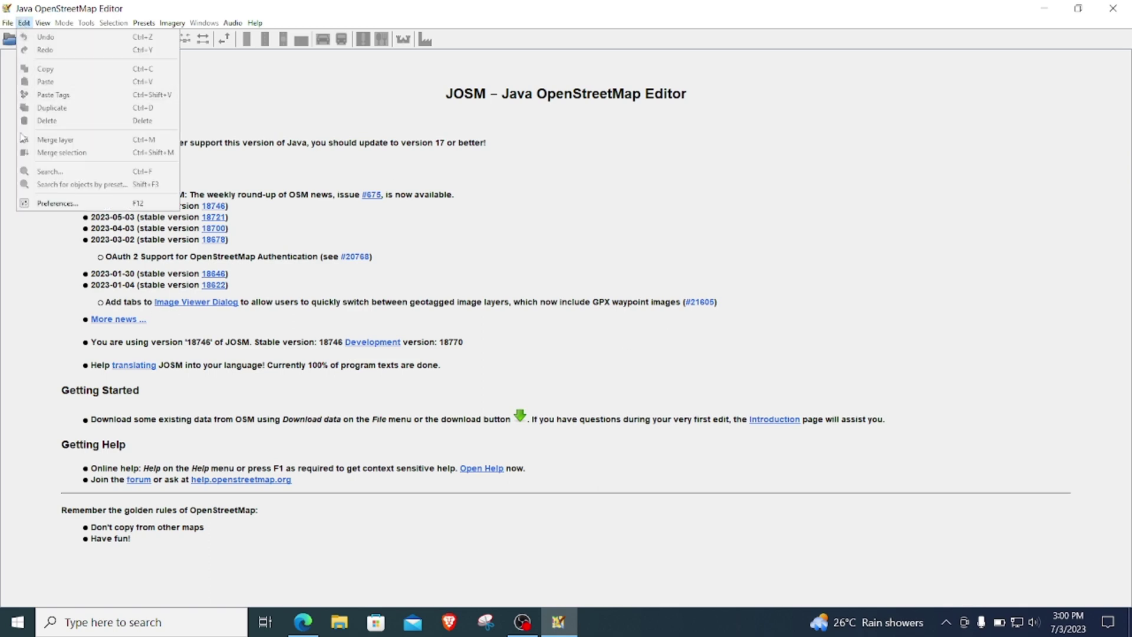
{"action": "left_click", "coordinate": [56, 204]}
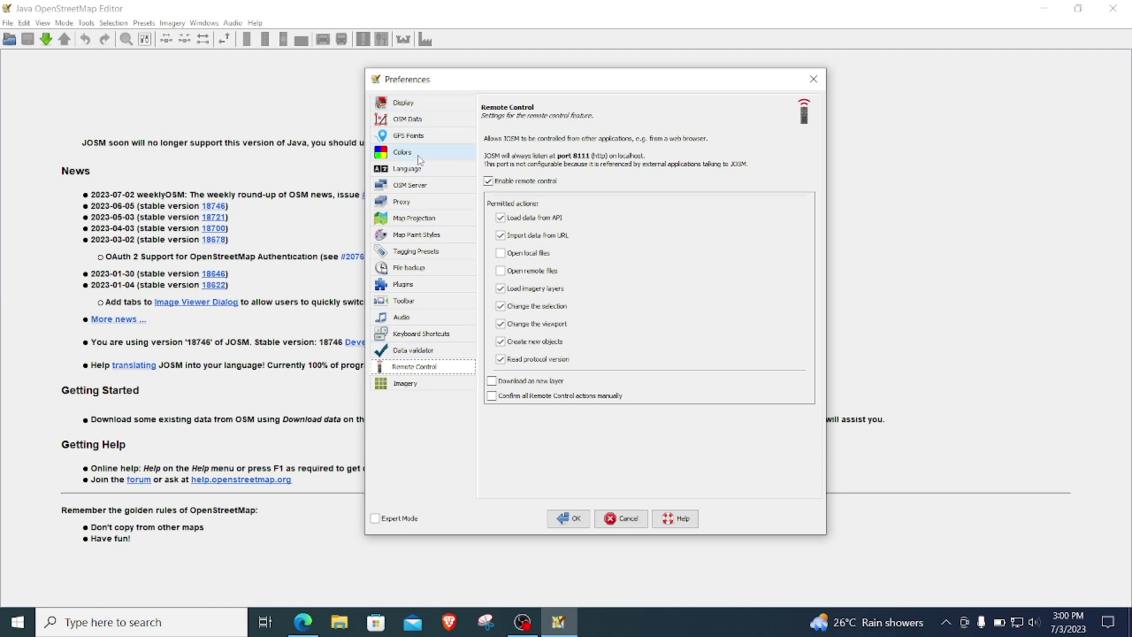
{"action": "left_click", "coordinate": [416, 121]}
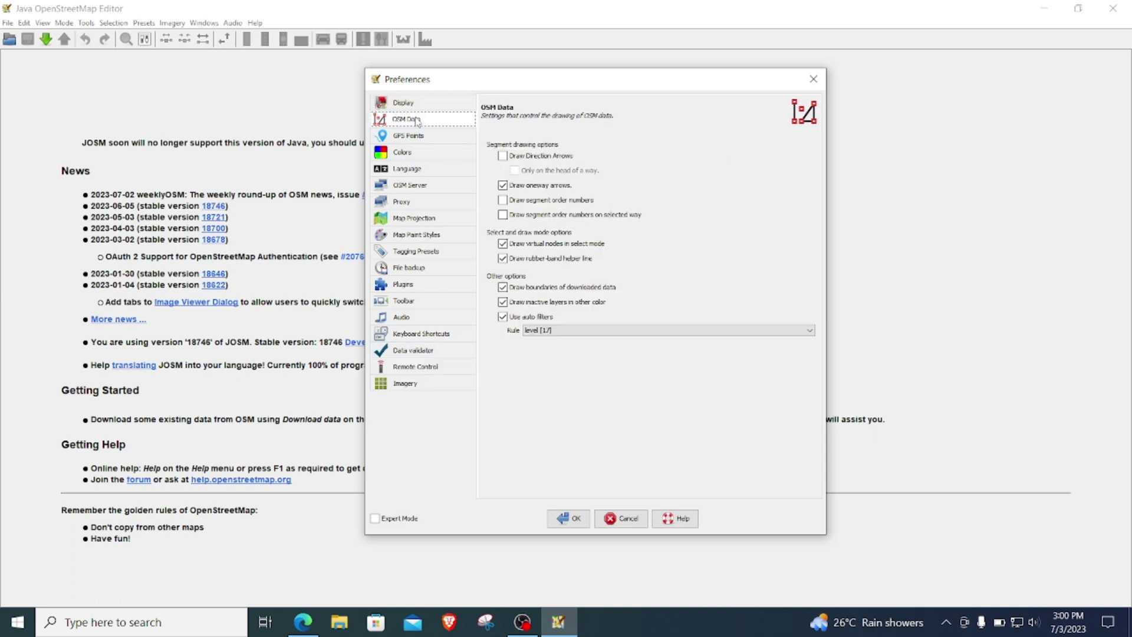
{"action": "left_click", "coordinate": [417, 188]}
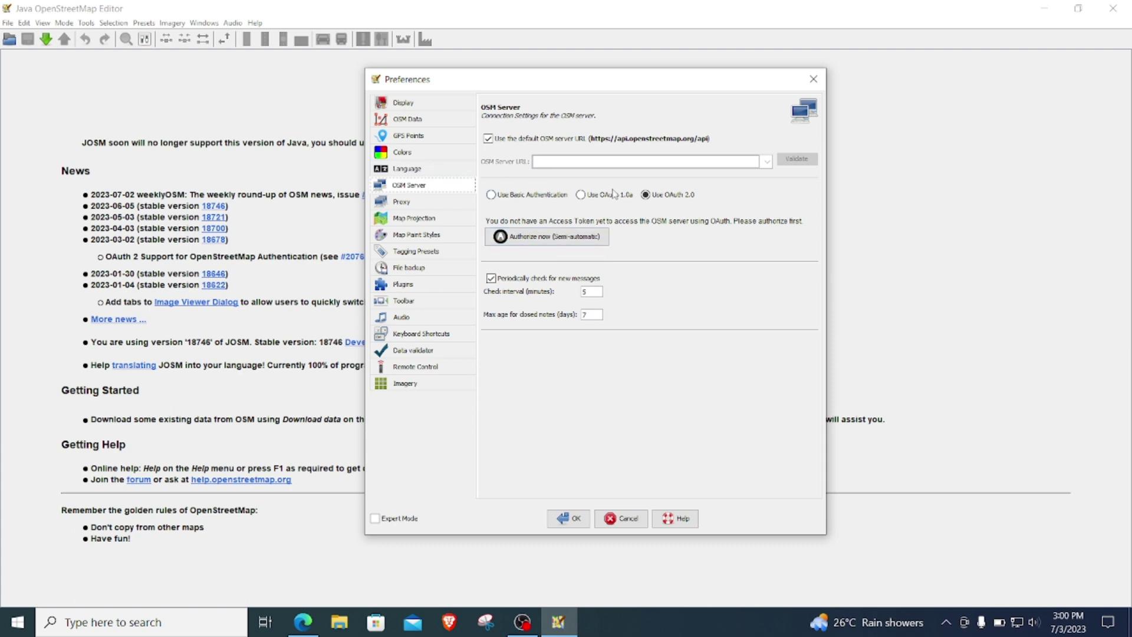
{"action": "left_click", "coordinate": [567, 240]}
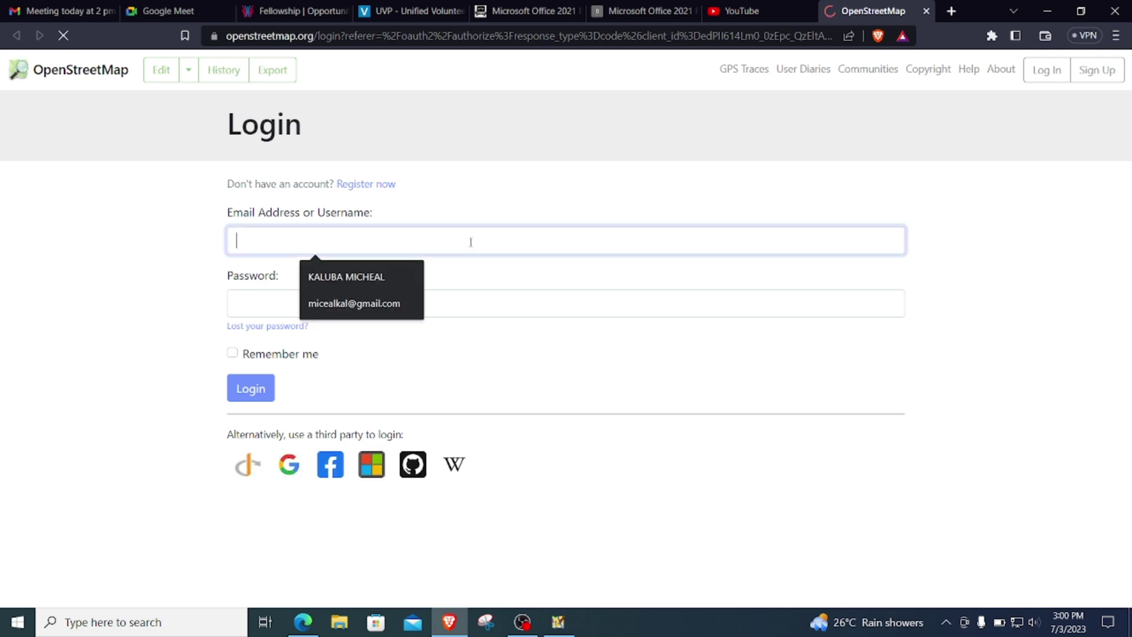
Log in with the account e-mail and password, enabling Remember me, save the password, and authorize JOSM to access the account
{"action": "left_click", "coordinate": [292, 301]}
{"action": "left_click", "coordinate": [291, 301]}
{"action": "type", "text": "•"}
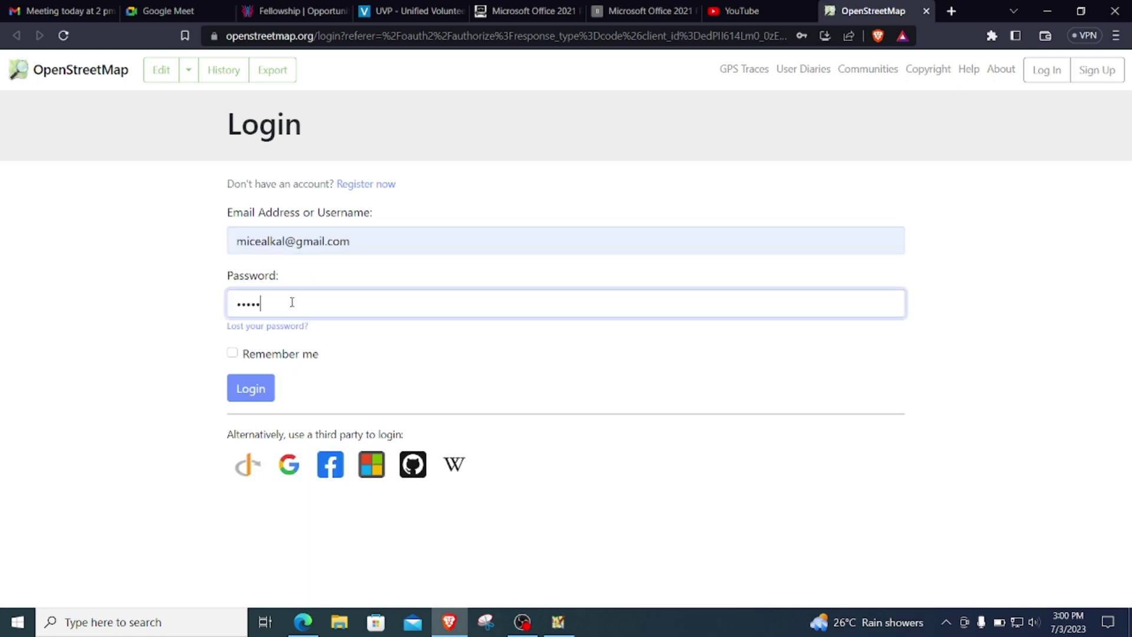
{"action": "type", "text": "••••••••••"}
{"action": "left_click", "coordinate": [232, 353]}
{"action": "left_click", "coordinate": [248, 399]}
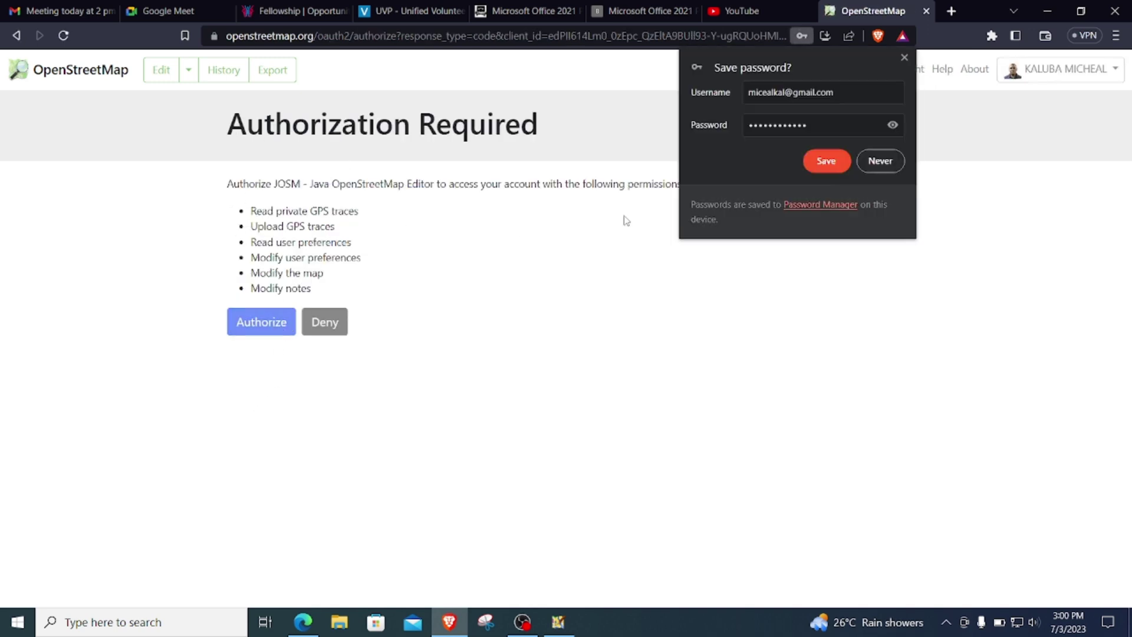
{"action": "left_click", "coordinate": [827, 161]}
{"action": "left_click", "coordinate": [260, 325]}
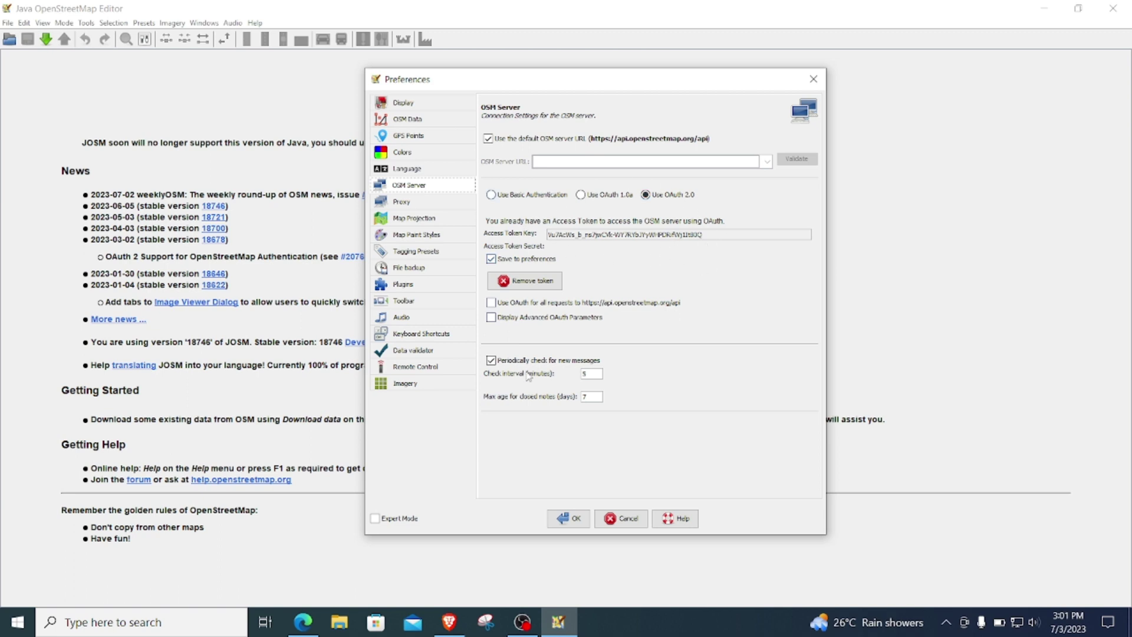
Review the Remote Control settings in JOSM and confirm the preferences
{"action": "left_click", "coordinate": [429, 372]}
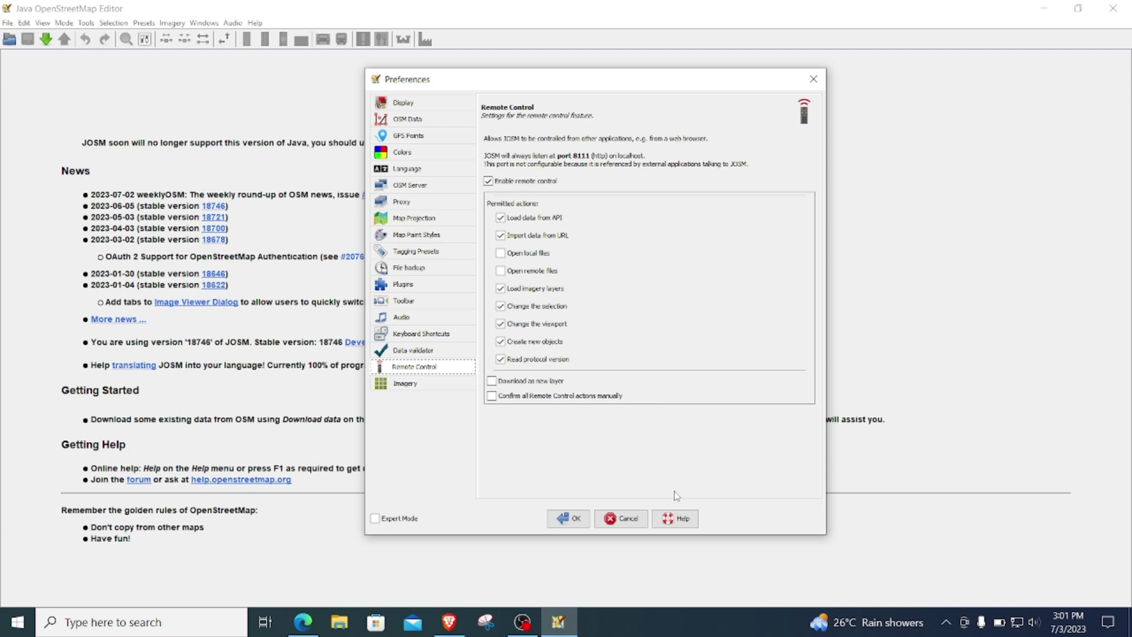
{"action": "left_click", "coordinate": [569, 520]}
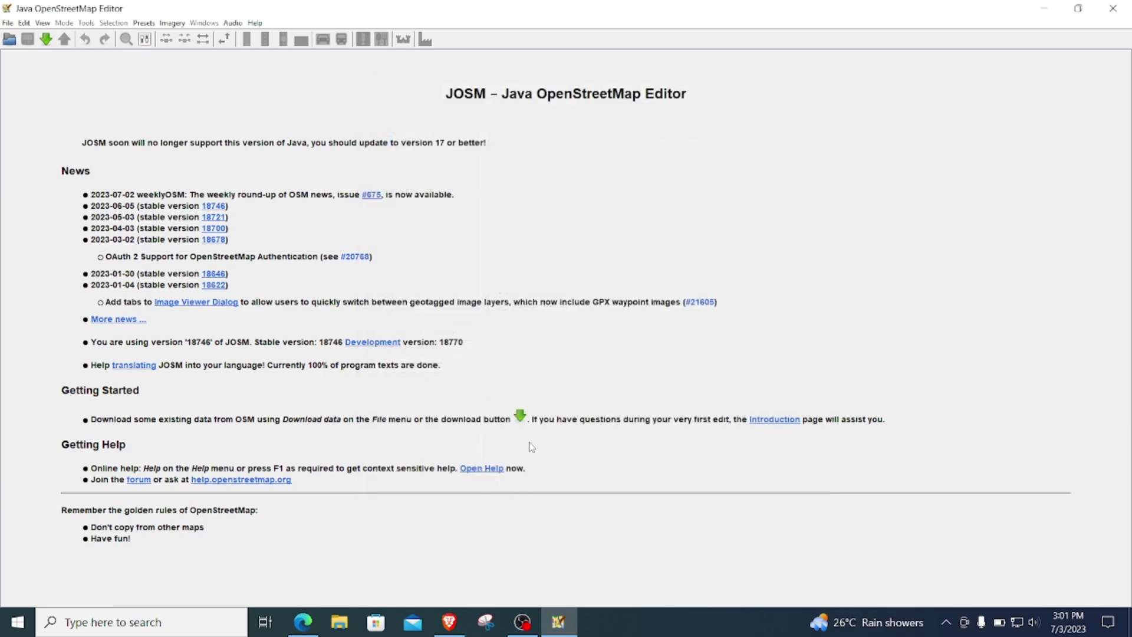
Switch to the HOT Tasking Manager in the Edge browser and open the account settings
{"action": "left_click", "coordinate": [302, 621]}
{"action": "left_click", "coordinate": [125, 11]}
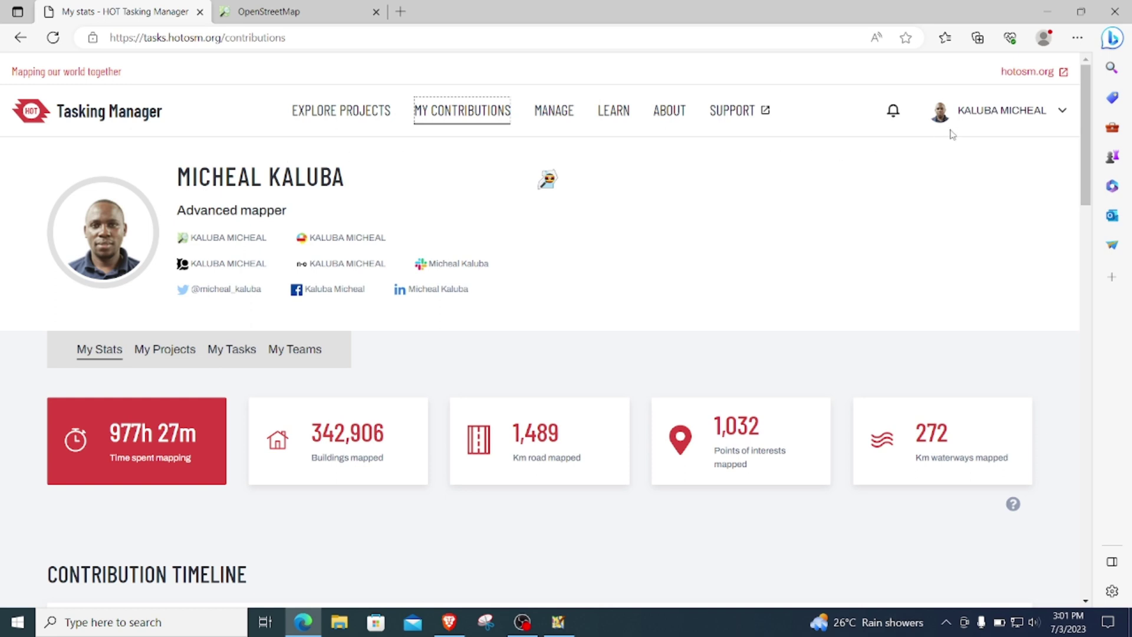
{"action": "scroll", "coordinate": [672, 288], "scroll_direction": "down", "scroll_amount": 1}
{"action": "scroll", "coordinate": [674, 277], "scroll_direction": "up", "scroll_amount": 1}
{"action": "left_click", "coordinate": [968, 121]}
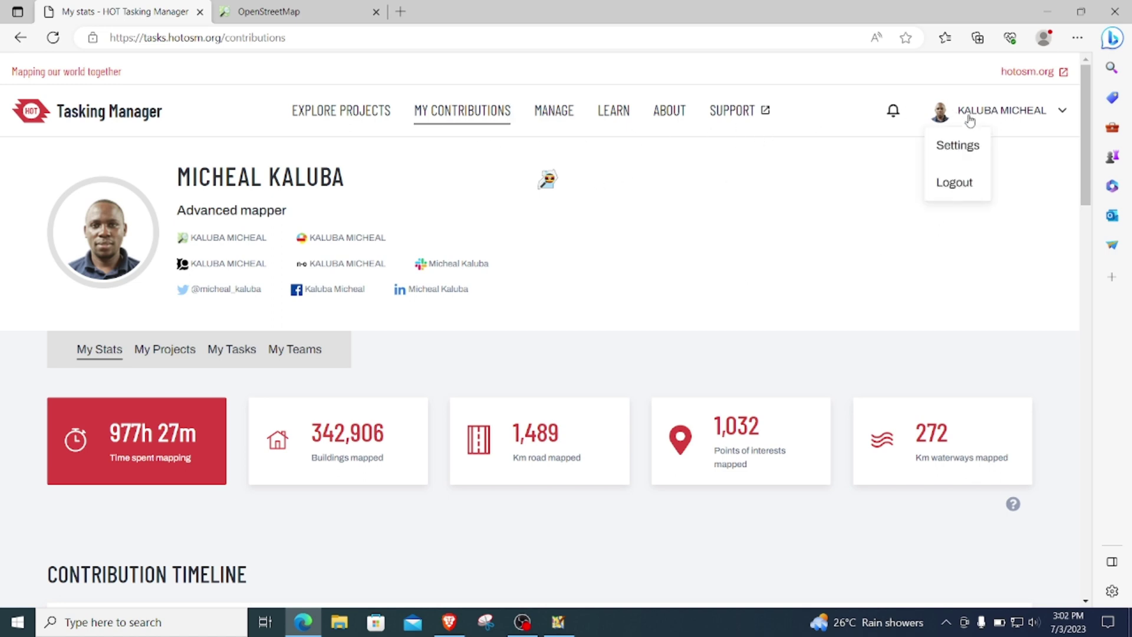
{"action": "left_click", "coordinate": [959, 146]}
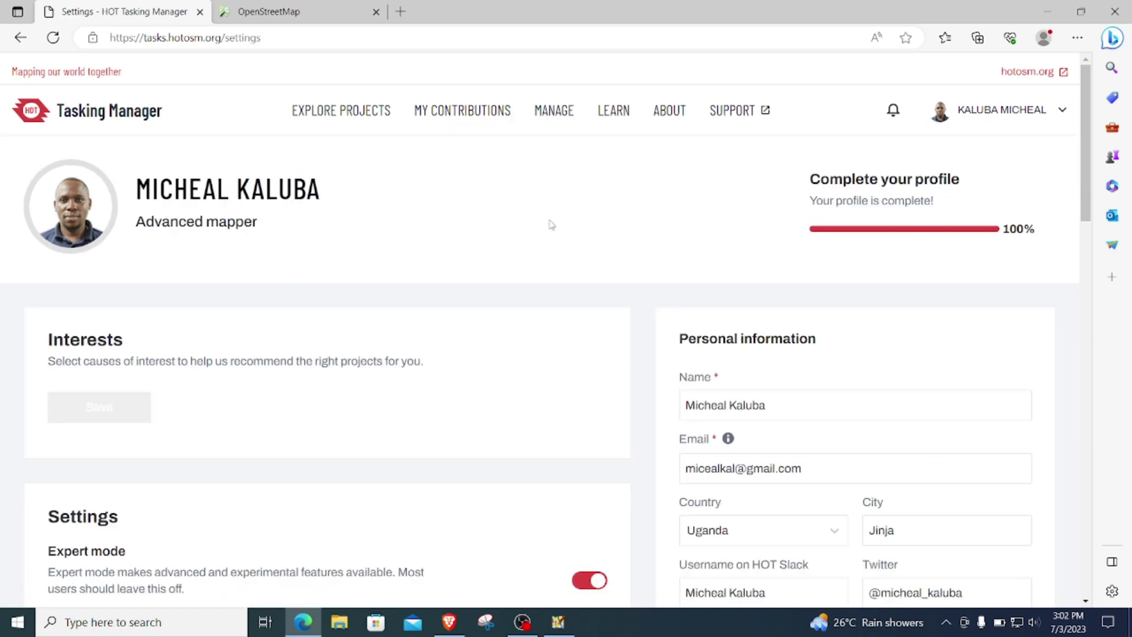
Check the Default editor choice in the Tasking Manager settings and look through the remaining options
{"action": "scroll", "coordinate": [263, 303], "scroll_direction": "down", "scroll_amount": 5}
{"action": "scroll", "coordinate": [336, 401], "scroll_direction": "down", "scroll_amount": 4}
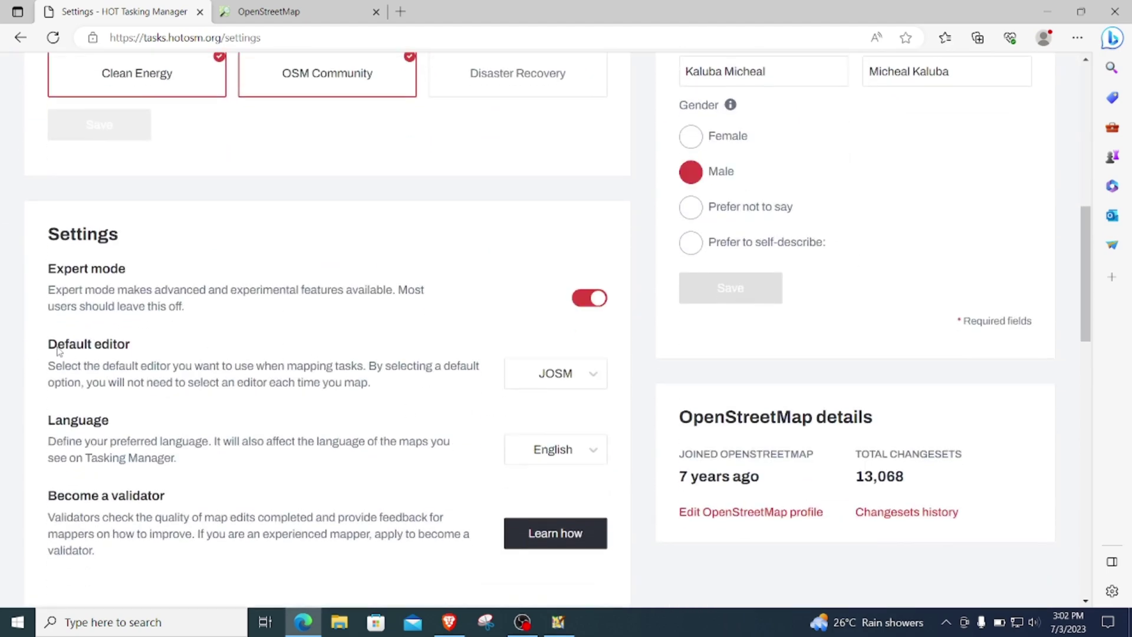
{"action": "left_click", "coordinate": [589, 385]}
{"action": "left_click", "coordinate": [589, 386]}
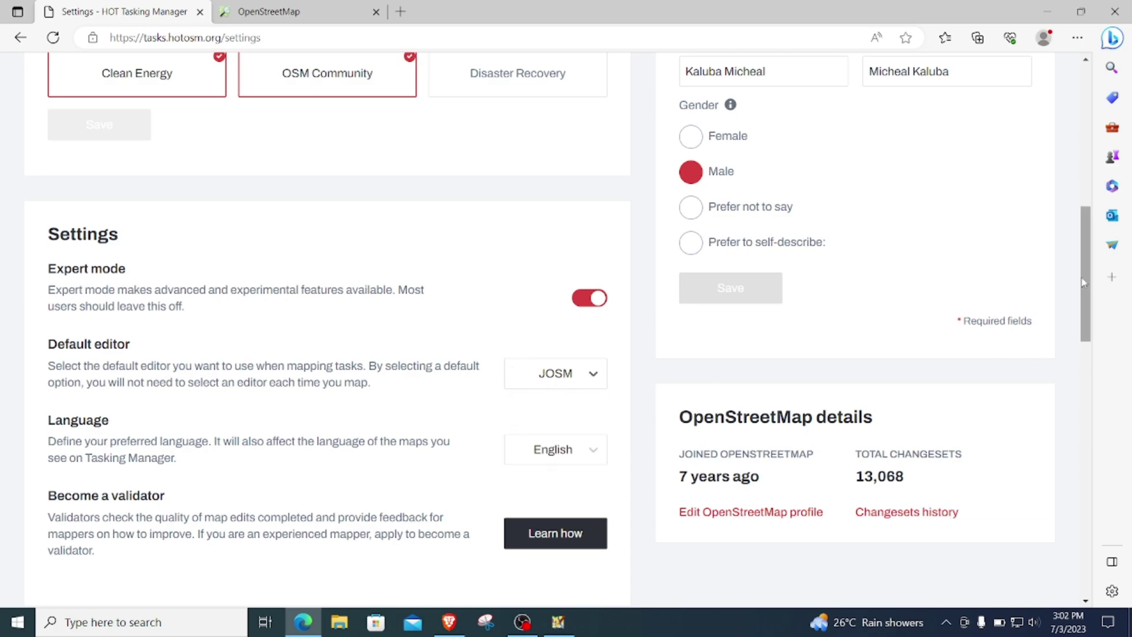
{"action": "scroll", "coordinate": [1039, 368], "scroll_direction": "down", "scroll_amount": 15}
{"action": "scroll", "coordinate": [1036, 386], "scroll_direction": "up", "scroll_amount": 15}
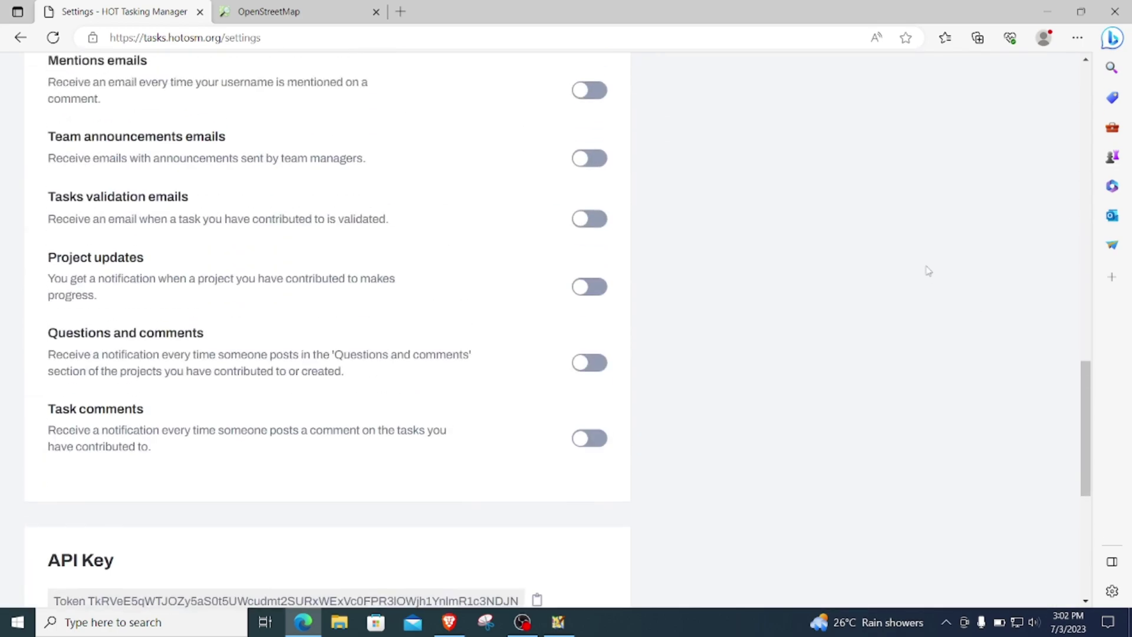
{"action": "scroll", "coordinate": [695, 174], "scroll_direction": "up", "scroll_amount": 5}
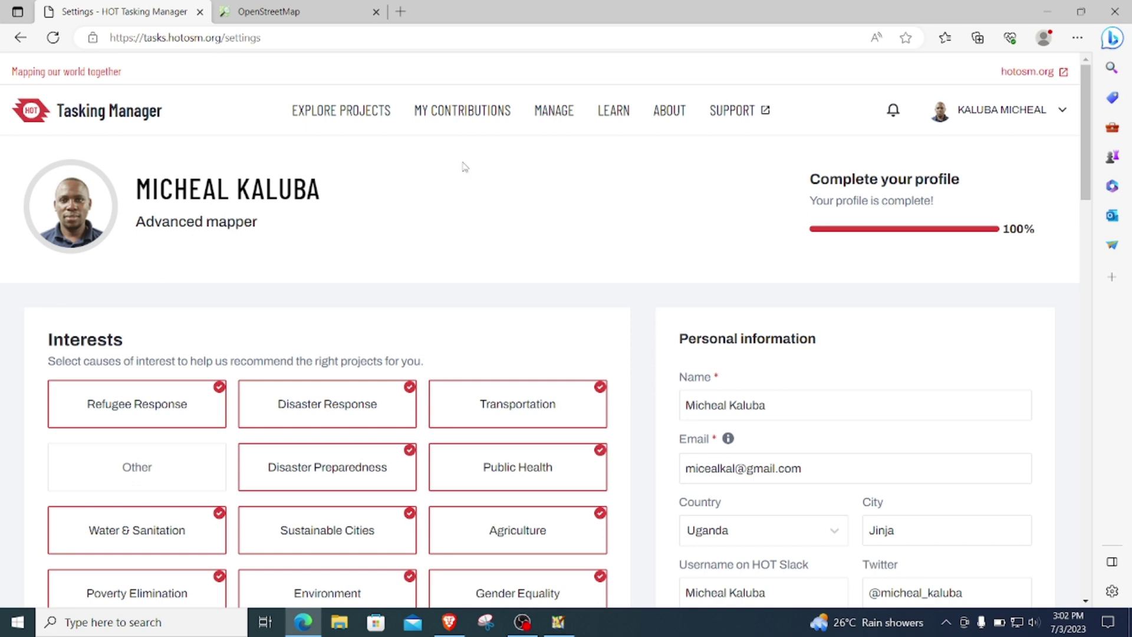
Explore the Tasking Manager projects, filter them to Projects to map, and browse the filtered list
{"action": "left_click", "coordinate": [360, 120]}
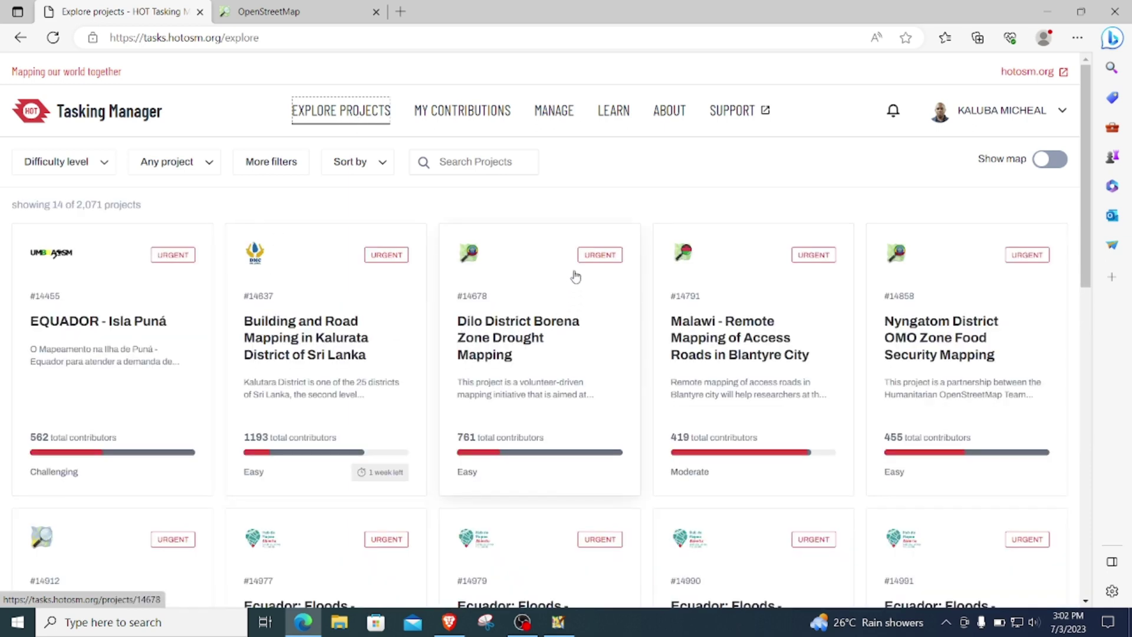
{"action": "left_click", "coordinate": [187, 165]}
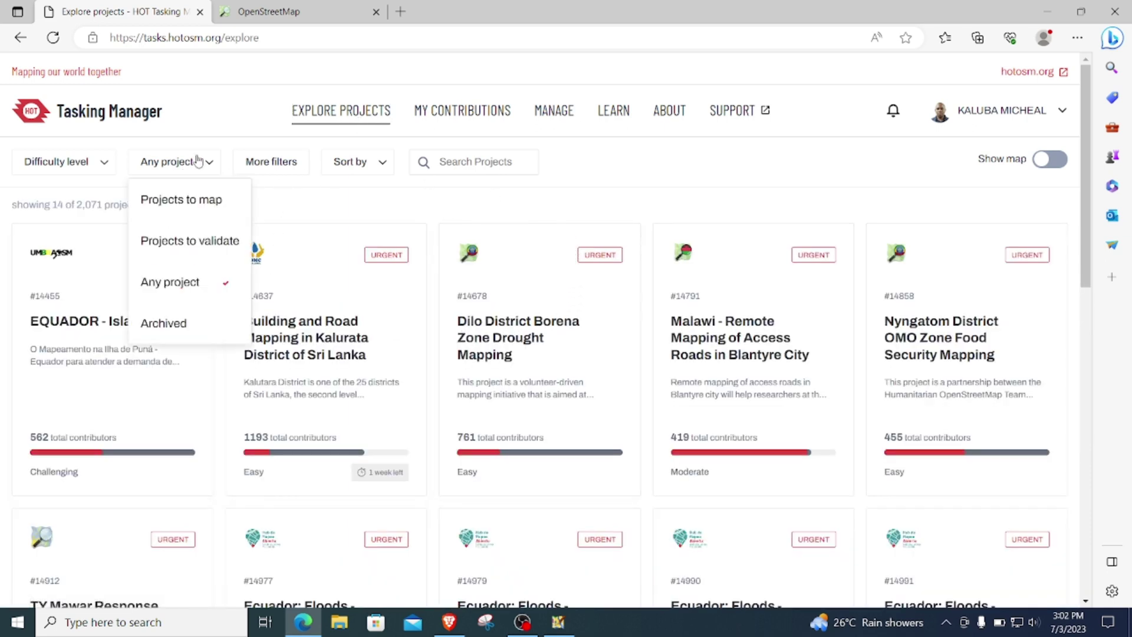
{"action": "left_click", "coordinate": [204, 205]}
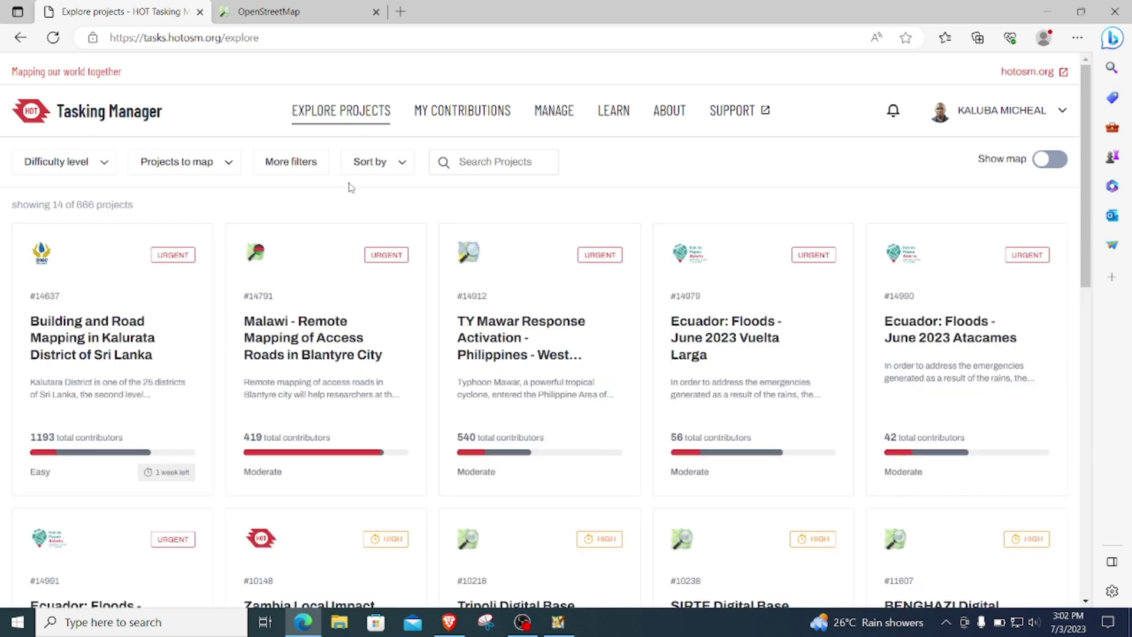
{"action": "scroll", "coordinate": [678, 372], "scroll_direction": "down", "scroll_amount": 4}
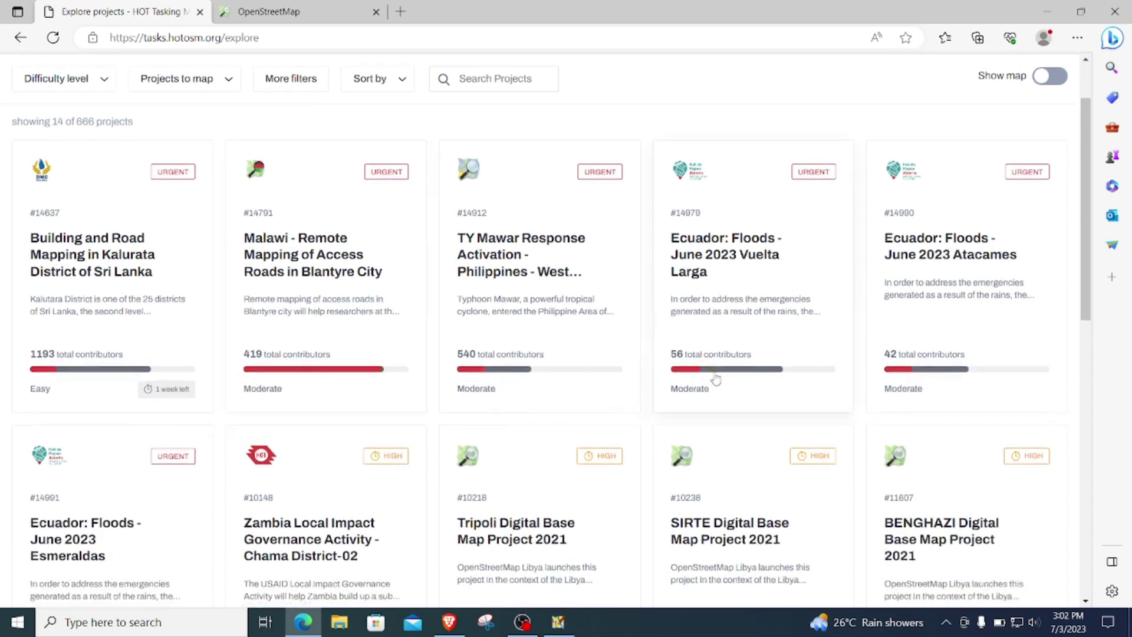
{"action": "scroll", "coordinate": [677, 370], "scroll_direction": "down", "scroll_amount": 1}
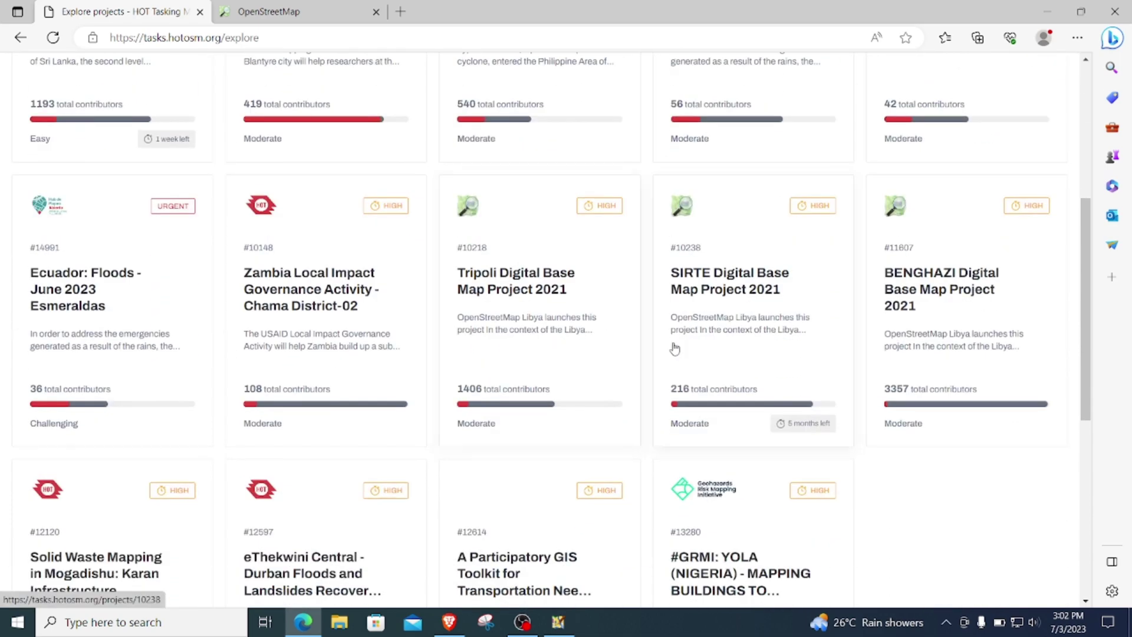
Open the SIRTE Digital Base Map Project 2021 (#10238) and review its description, coordination and permissions
{"action": "scroll", "coordinate": [613, 343], "scroll_direction": "down", "scroll_amount": 1}
{"action": "left_click", "coordinate": [771, 266]}
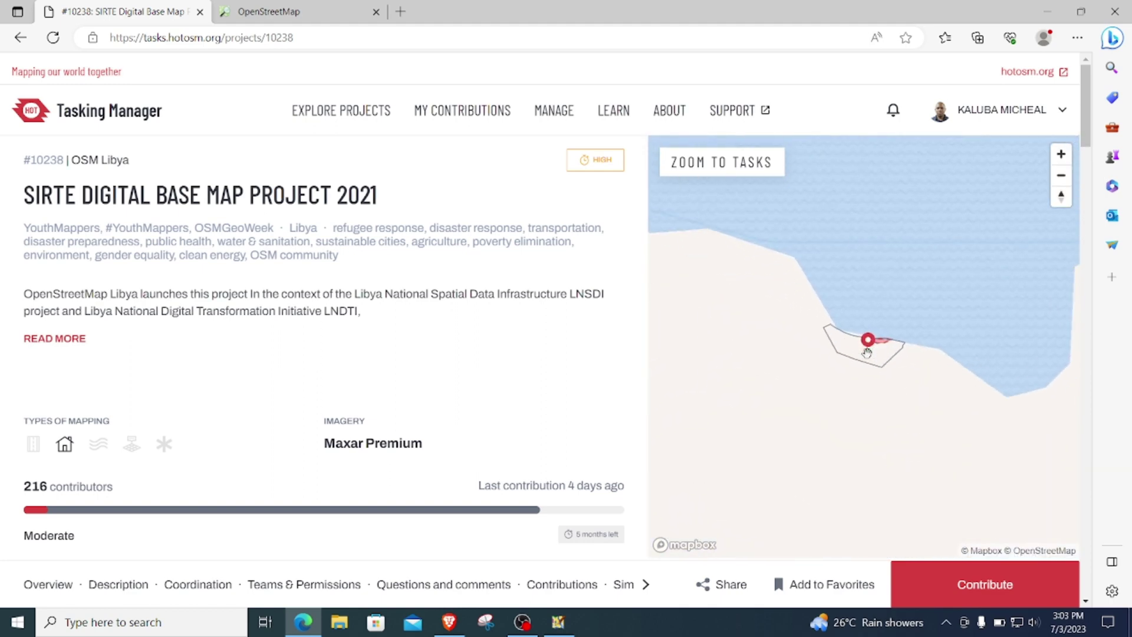
{"action": "scroll", "coordinate": [116, 336], "scroll_direction": "down", "scroll_amount": 5}
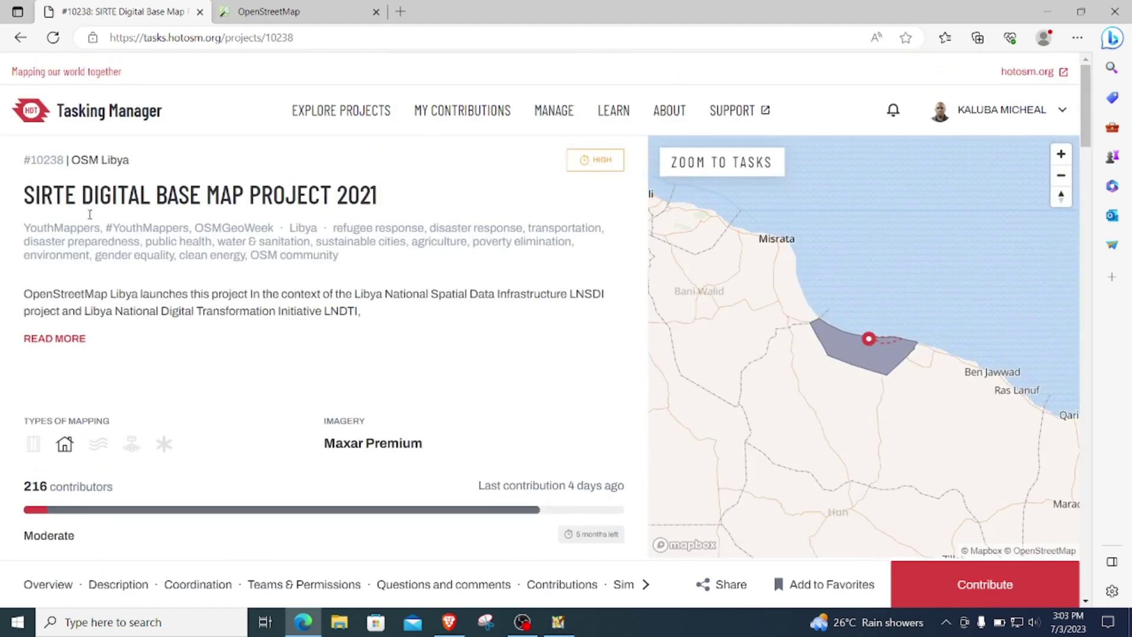
{"action": "scroll", "coordinate": [278, 332], "scroll_direction": "down", "scroll_amount": 10}
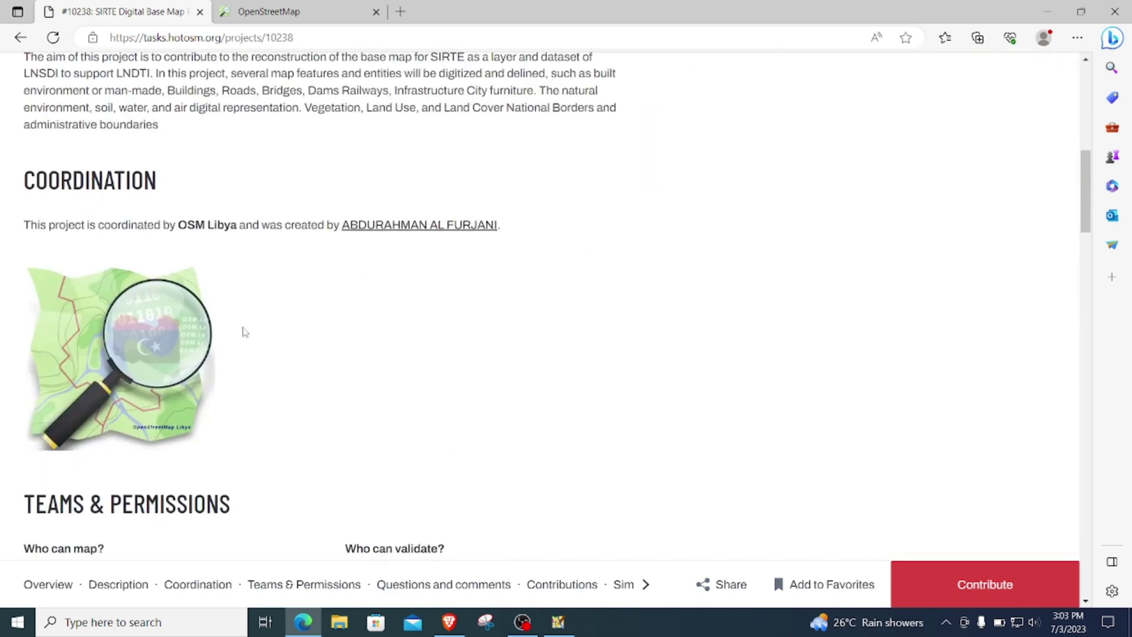
{"action": "scroll", "coordinate": [266, 335], "scroll_direction": "down", "scroll_amount": 3}
Start contributing to the project and read its specific mapping notes and building instructions
{"action": "left_click", "coordinate": [1020, 589]}
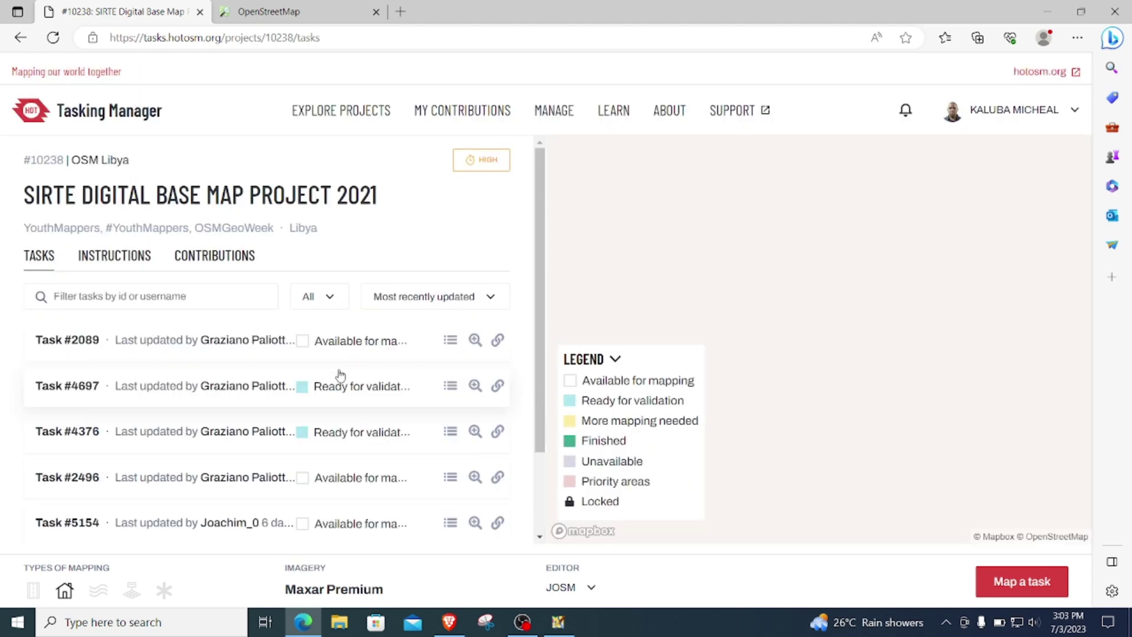
{"action": "left_click", "coordinate": [132, 260]}
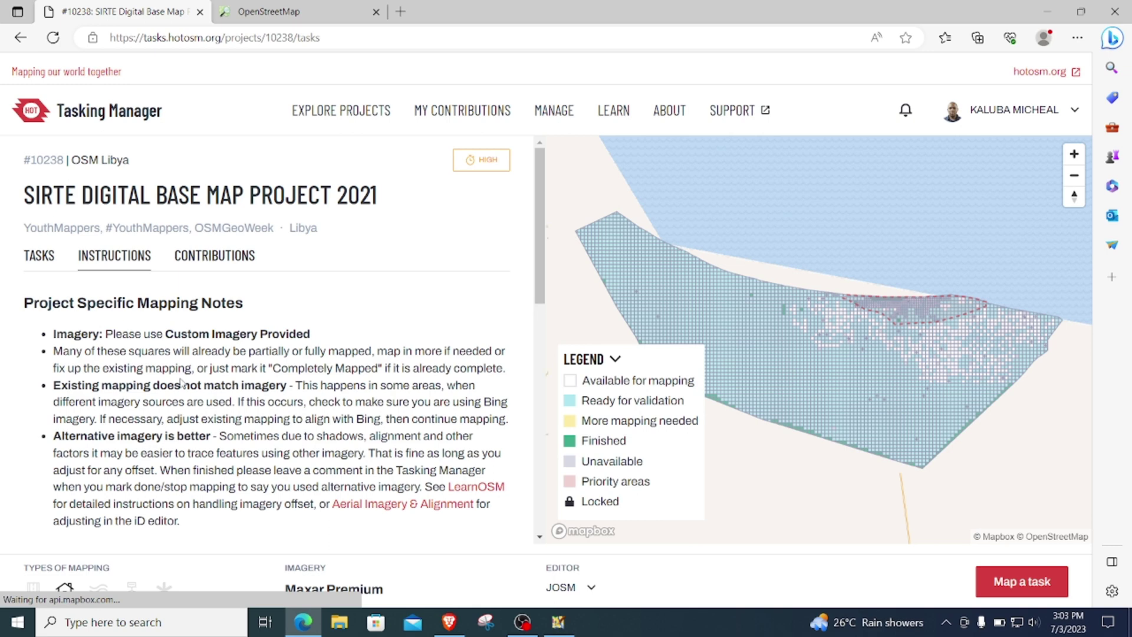
{"action": "scroll", "coordinate": [182, 384], "scroll_direction": "down", "scroll_amount": 2}
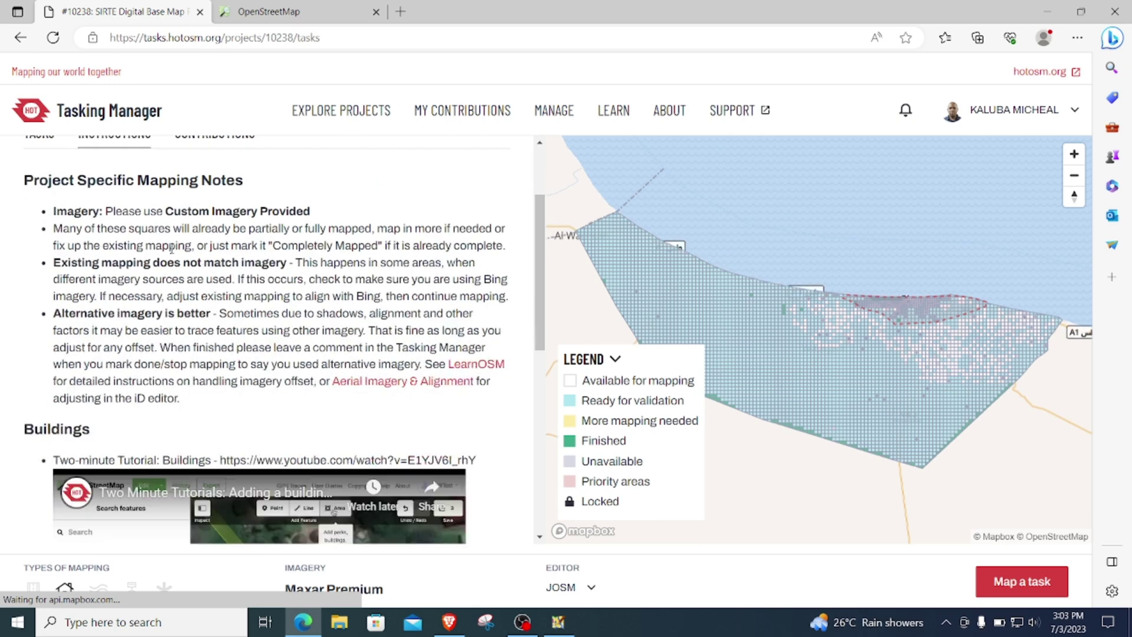
{"action": "scroll", "coordinate": [38, 313], "scroll_direction": "down", "scroll_amount": 2}
{"action": "scroll", "coordinate": [39, 313], "scroll_direction": "down", "scroll_amount": 6}
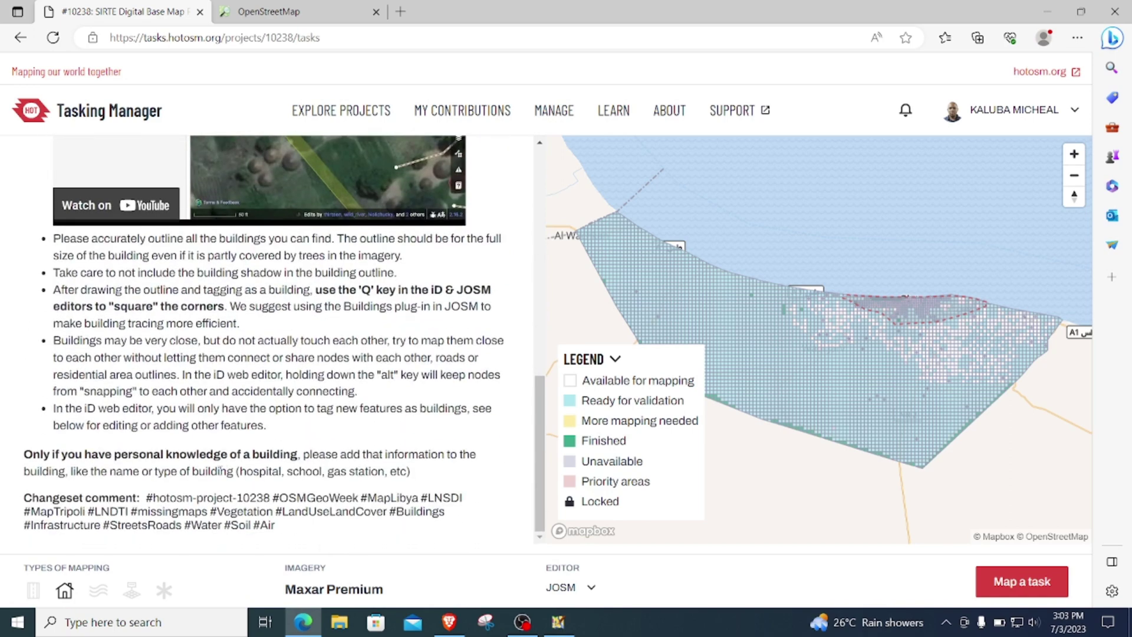
Select a square available for mapping on the project map, start mapping it with JOSM as editor, and switch to JOSM
{"action": "scroll", "coordinate": [900, 338], "scroll_direction": "up", "scroll_amount": 5}
{"action": "scroll", "coordinate": [980, 373], "scroll_direction": "up", "scroll_amount": 5}
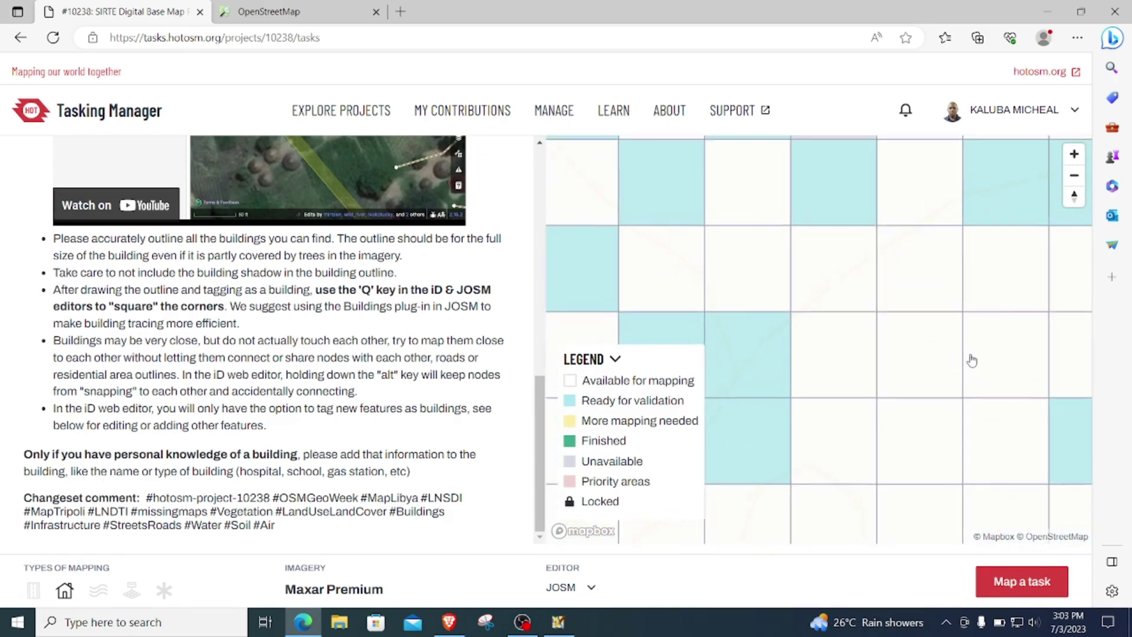
{"action": "left_click", "coordinate": [914, 257]}
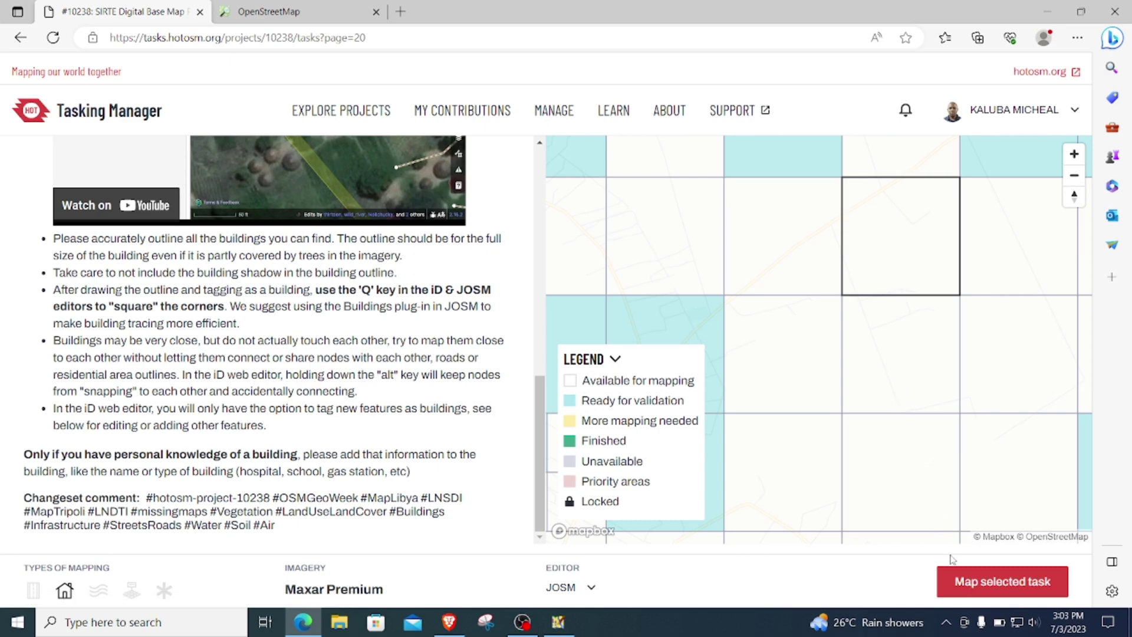
{"action": "left_click", "coordinate": [957, 578]}
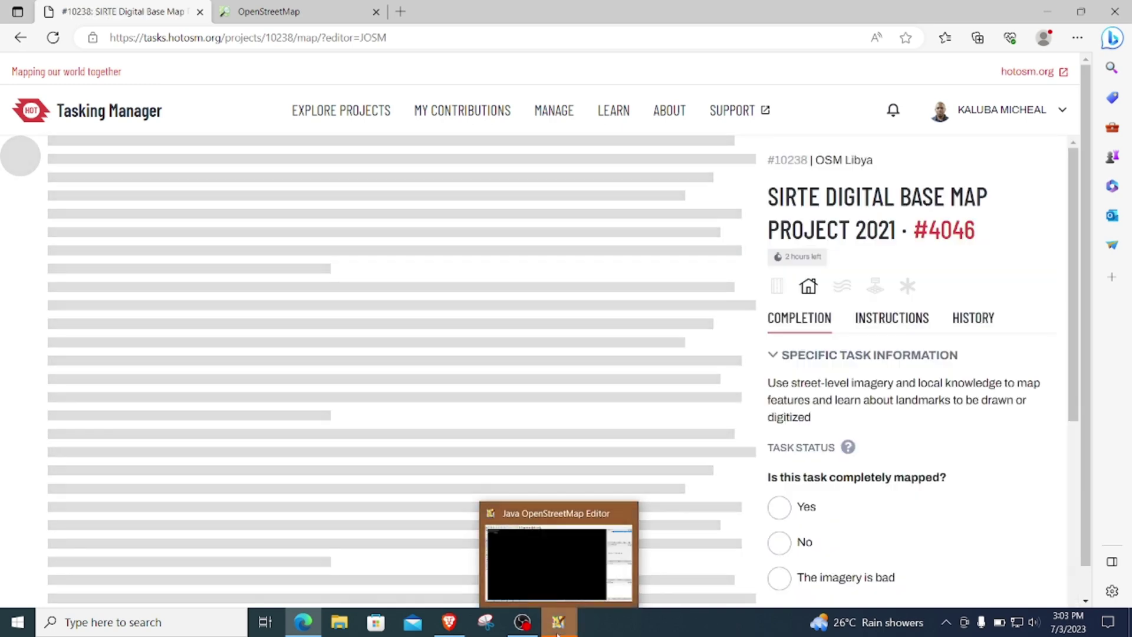
{"action": "left_click", "coordinate": [557, 632]}
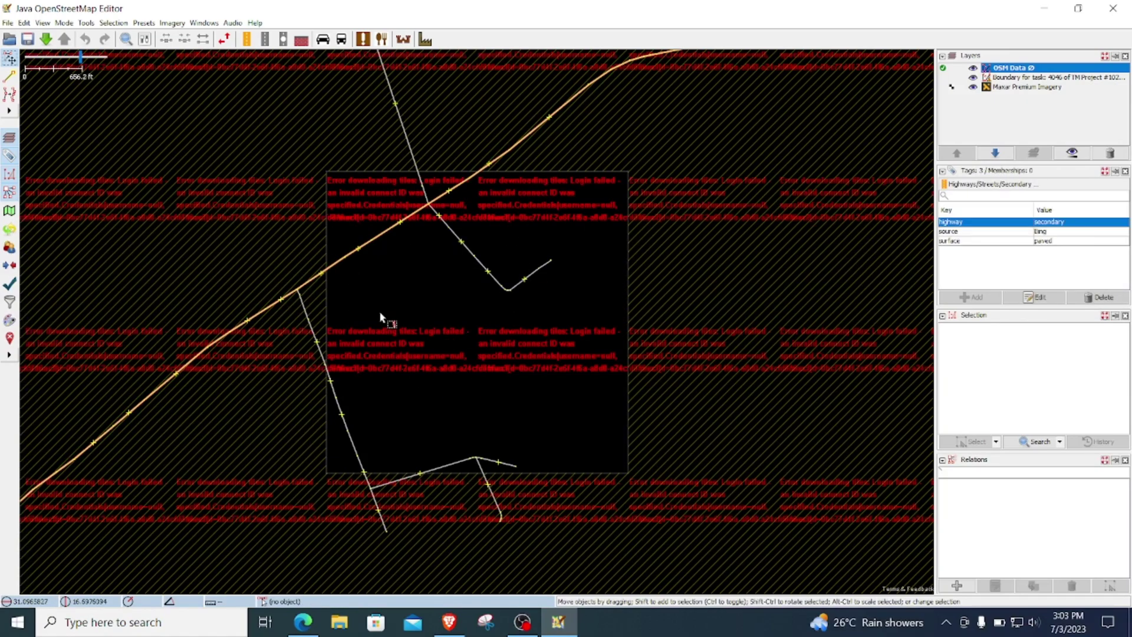
Add Esri World Imagery as a background layer and delete the Maxar Premium Imagery layer
{"action": "left_click", "coordinate": [173, 23]}
{"action": "left_click", "coordinate": [198, 94]}
{"action": "left_click", "coordinate": [484, 288]}
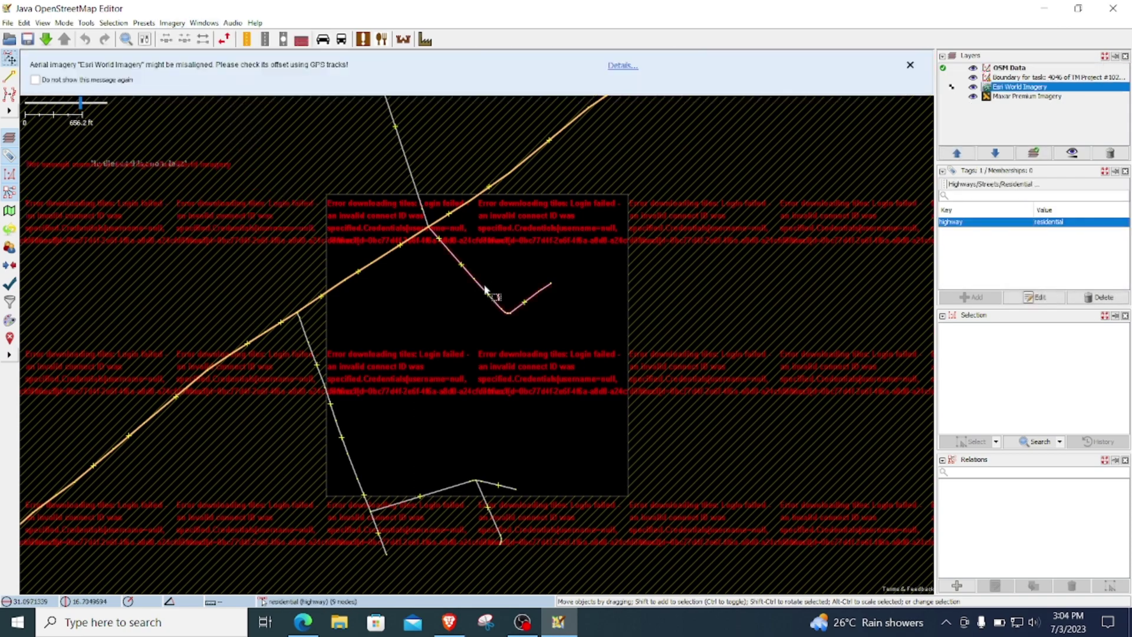
{"action": "key", "text": "Escape"}
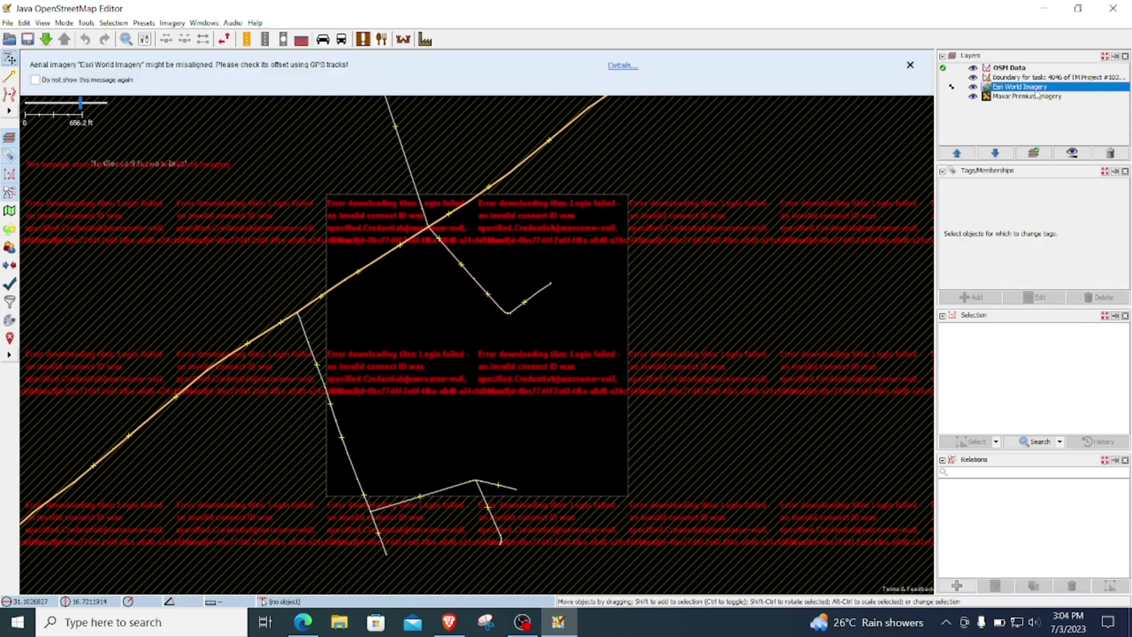
{"action": "left_click", "coordinate": [1037, 96]}
{"action": "left_click", "coordinate": [1109, 153]}
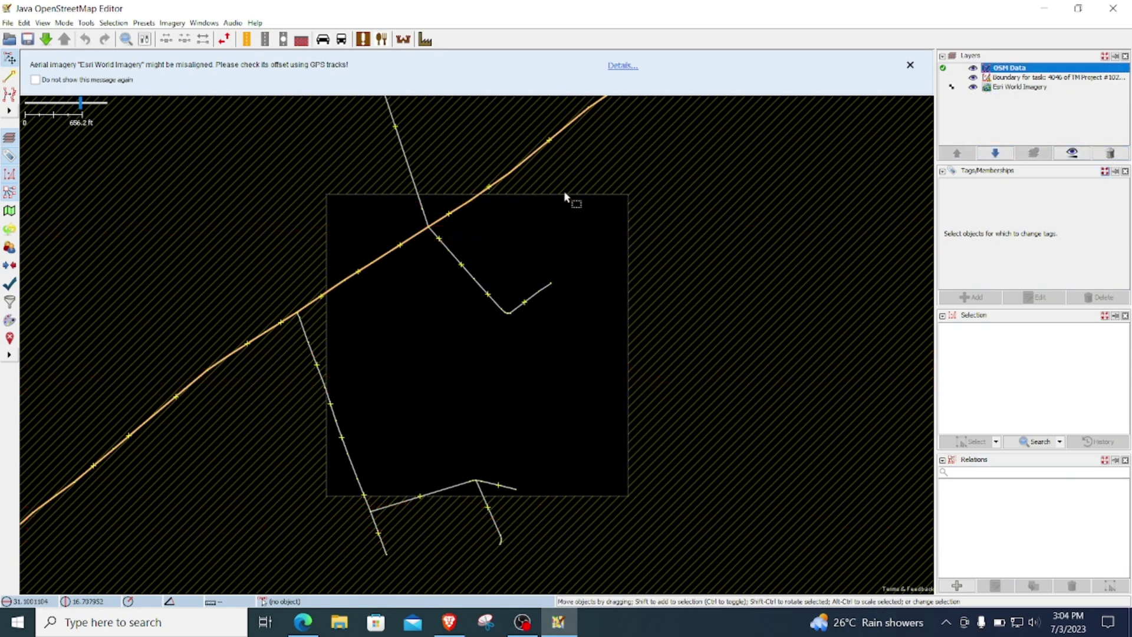
Examine the task area for buildings on the Esri imagery and dismiss the imagery misalignment notice
{"action": "scroll", "coordinate": [458, 303], "scroll_direction": "up", "scroll_amount": 2}
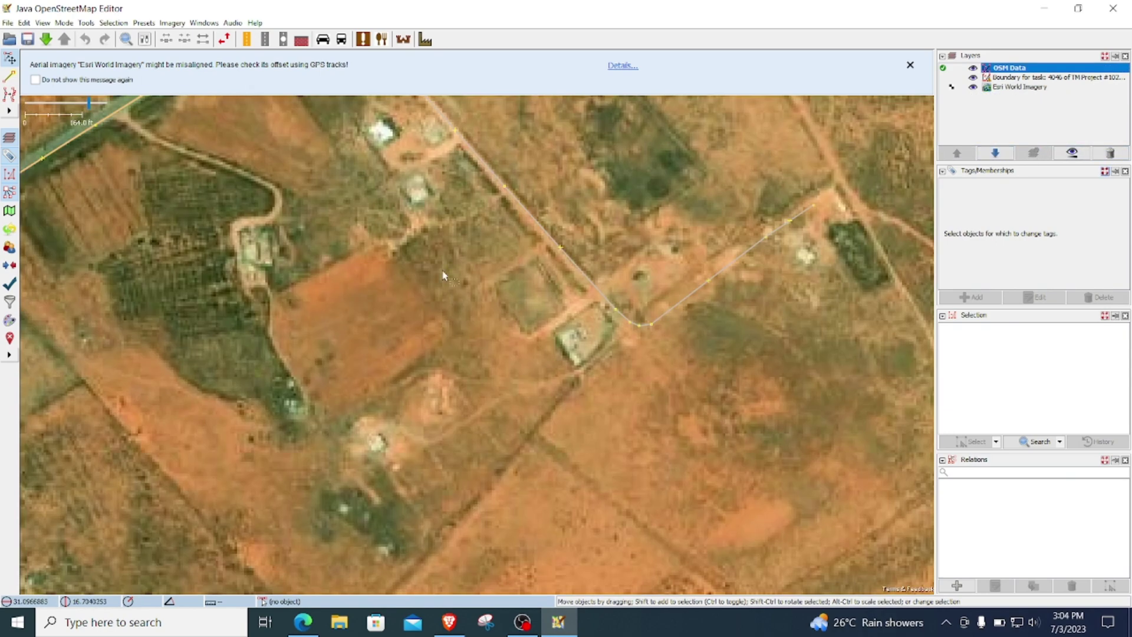
{"action": "scroll", "coordinate": [428, 223], "scroll_direction": "up", "scroll_amount": 2}
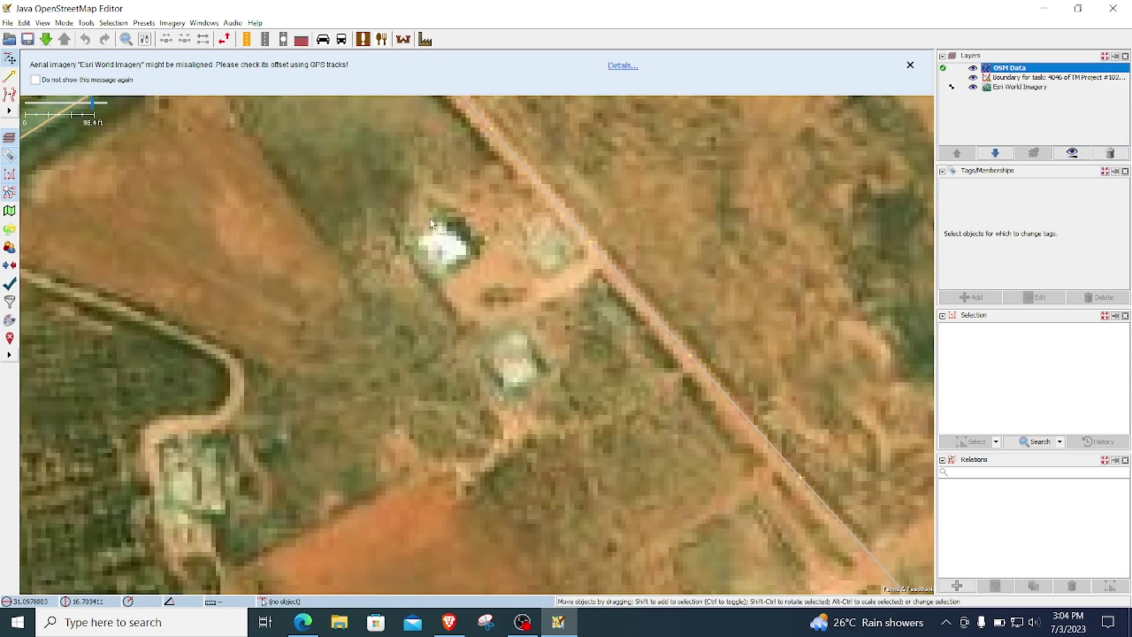
{"action": "scroll", "coordinate": [428, 222], "scroll_direction": "down", "scroll_amount": 1}
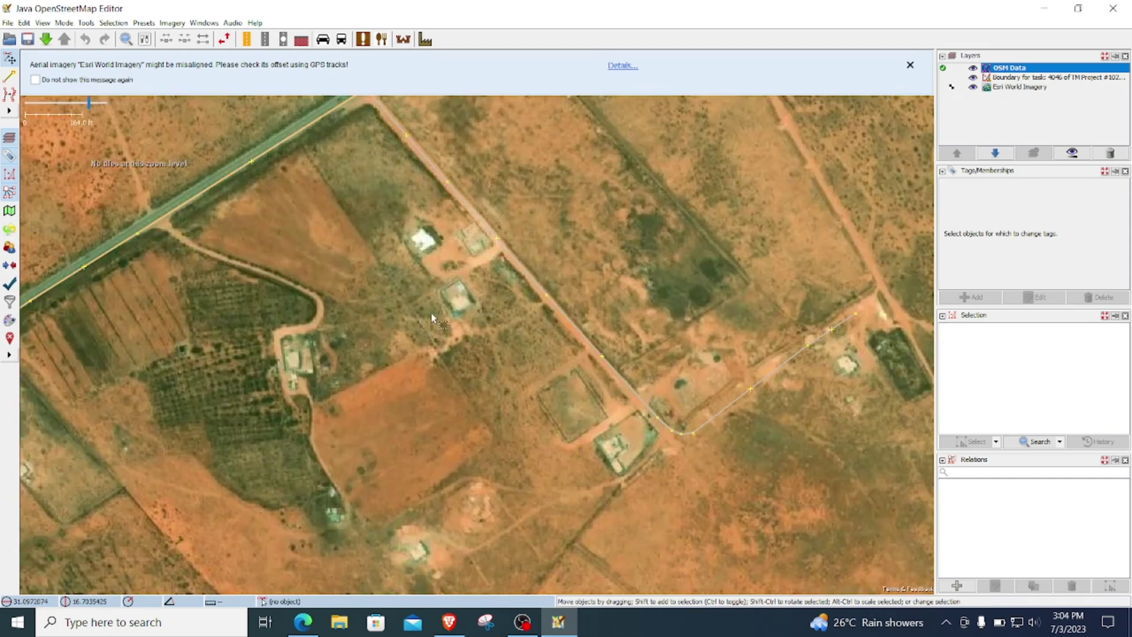
{"action": "scroll", "coordinate": [455, 264], "scroll_direction": "up", "scroll_amount": 1}
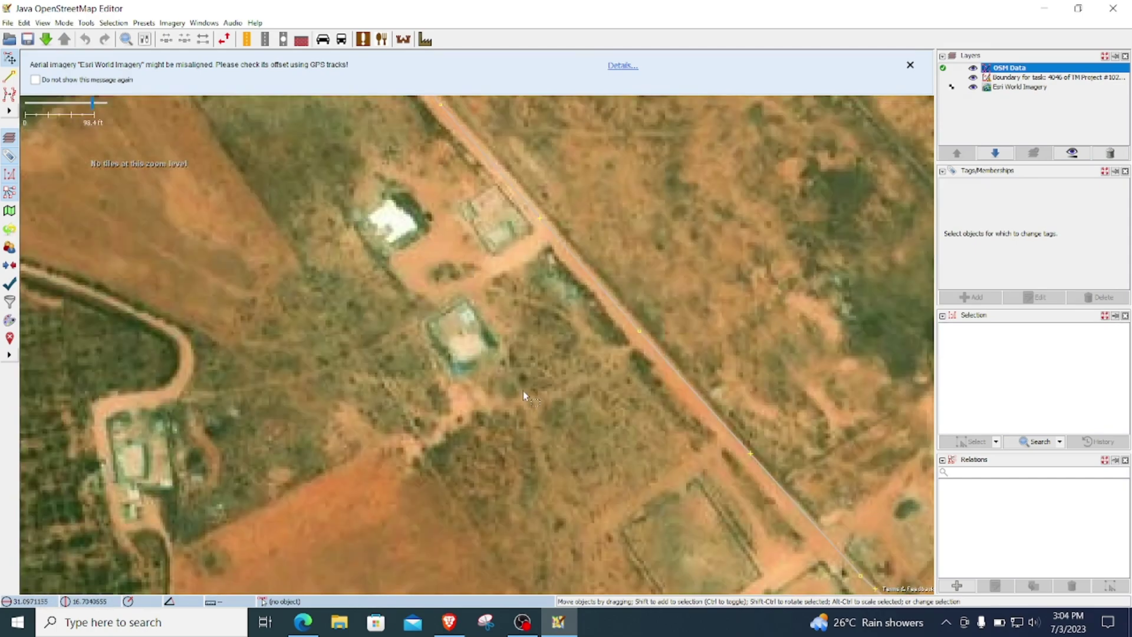
{"action": "left_click_drag", "start_coordinate": [396, 348], "coordinate": [420, 282]}
{"action": "scroll", "coordinate": [470, 261], "scroll_direction": "up", "scroll_amount": 1}
{"action": "scroll", "coordinate": [471, 241], "scroll_direction": "down", "scroll_amount": 2}
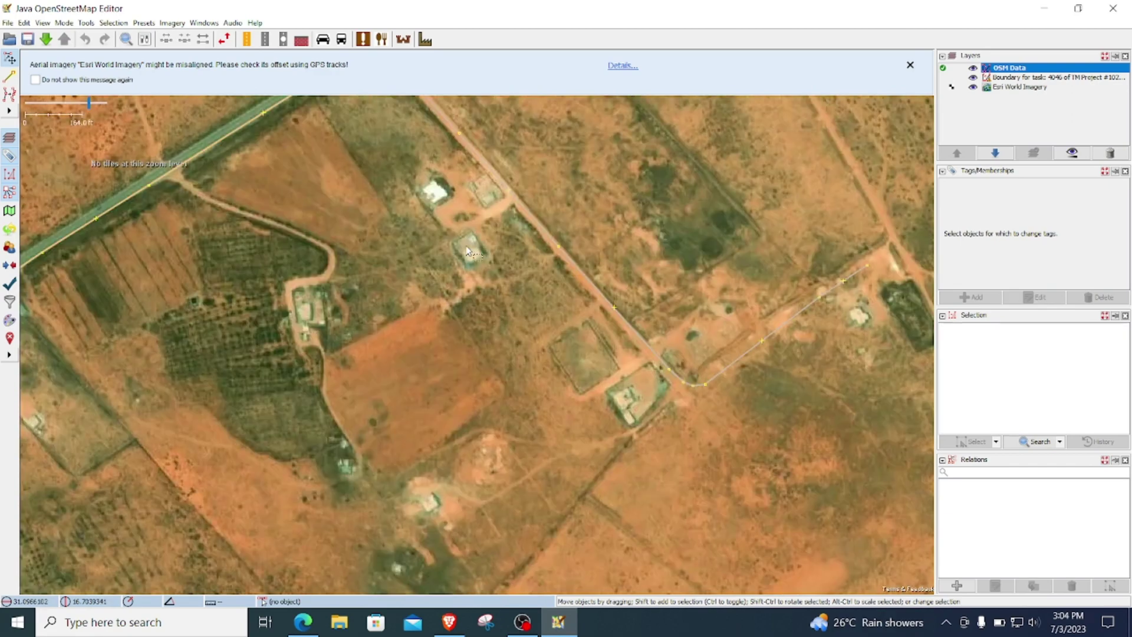
{"action": "left_click_drag", "start_coordinate": [465, 235], "coordinate": [441, 343]}
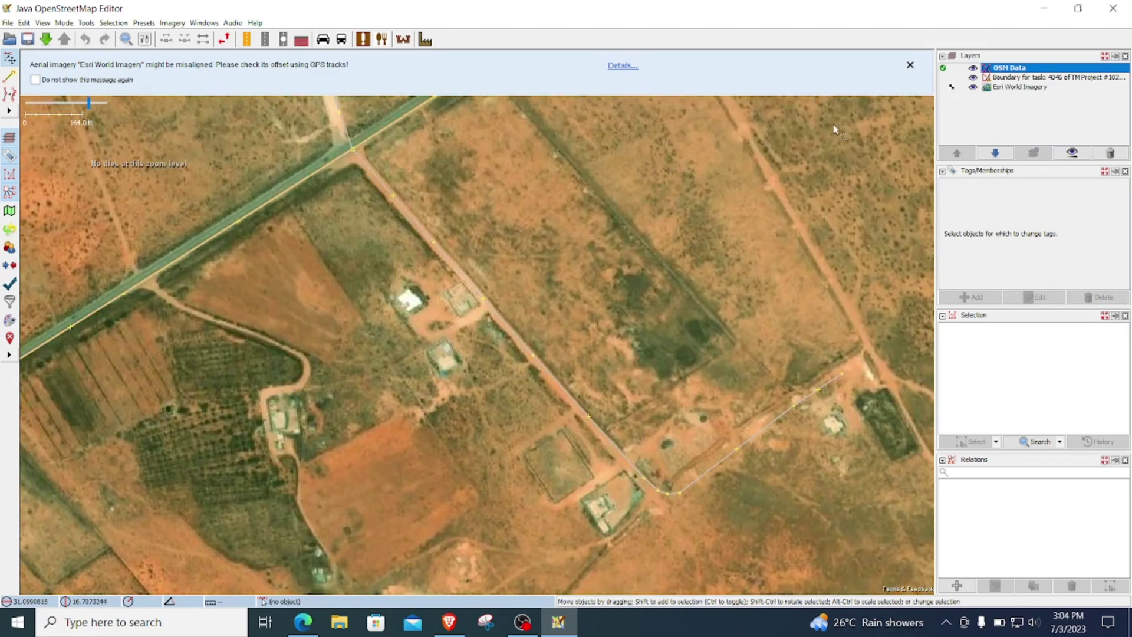
{"action": "left_click", "coordinate": [910, 65]}
{"action": "scroll", "coordinate": [515, 327], "scroll_direction": "down", "scroll_amount": 1}
{"action": "scroll", "coordinate": [498, 349], "scroll_direction": "up", "scroll_amount": 1}
{"action": "left_click_drag", "start_coordinate": [498, 349], "coordinate": [508, 194]}
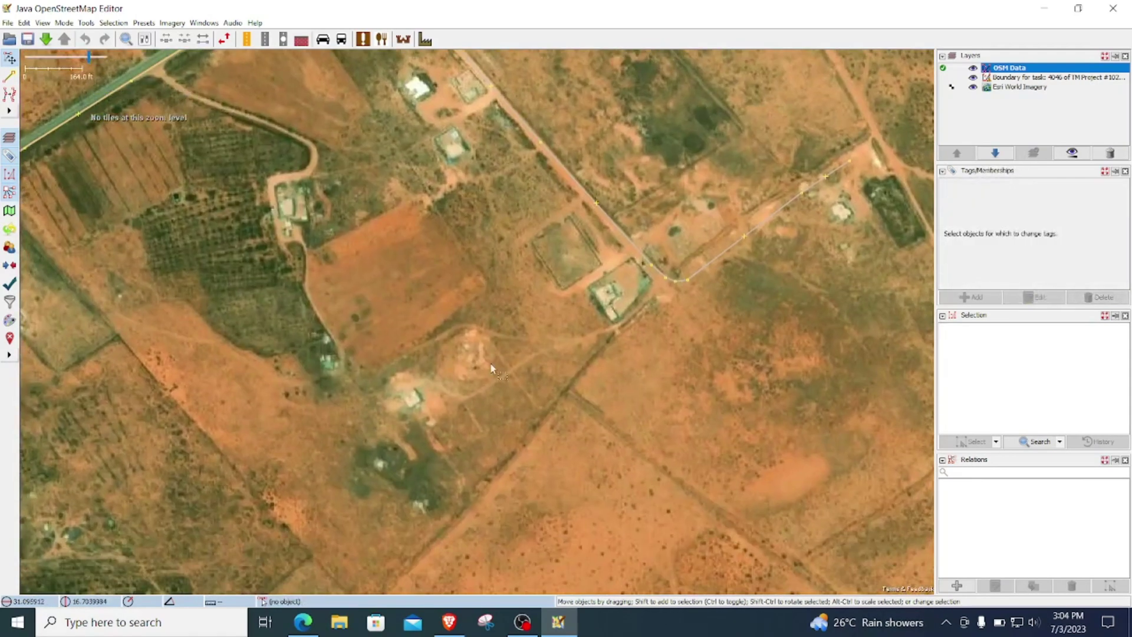
{"action": "left_click_drag", "start_coordinate": [532, 441], "coordinate": [492, 224]}
{"action": "left_click_drag", "start_coordinate": [503, 419], "coordinate": [610, 217]}
{"action": "mouse_move", "coordinate": [605, 431]}
{"action": "left_mouse_down"}
{"action": "mouse_move", "coordinate": [612, 274]}
{"action": "mouse_move", "coordinate": [500, 308]}
{"action": "mouse_move", "coordinate": [582, 381]}
{"action": "mouse_move", "coordinate": [380, 364]}
{"action": "mouse_move", "coordinate": [382, 397]}
{"action": "left_mouse_up"}
{"action": "scroll", "coordinate": [409, 260], "scroll_direction": "up", "scroll_amount": 5}
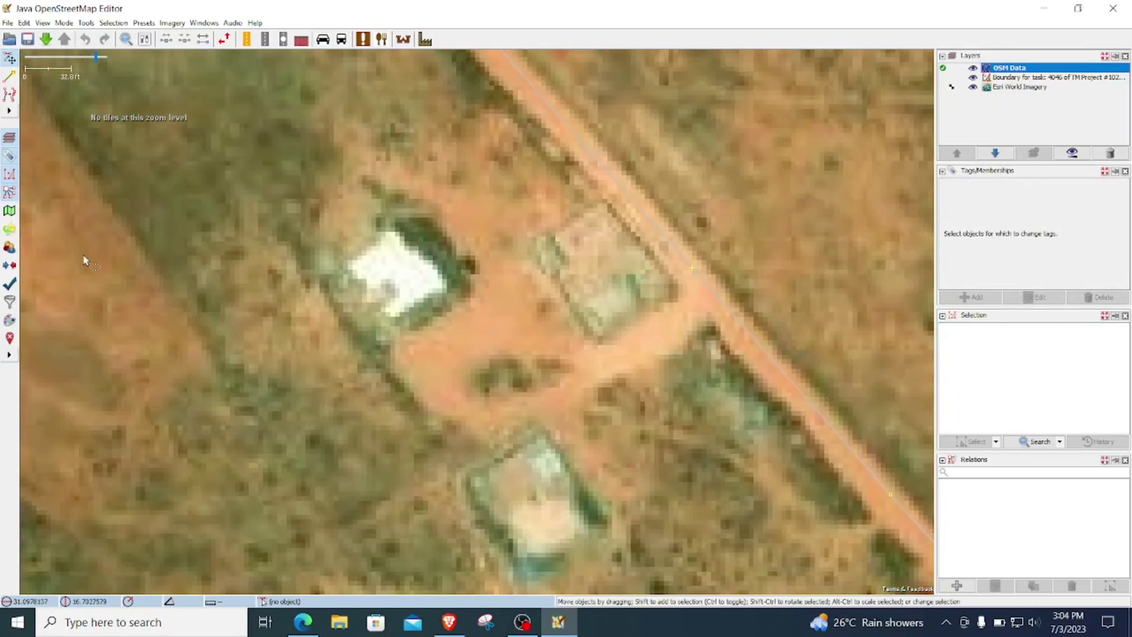
Open the Plugins preferences and download the list of available plugins
{"action": "left_click", "coordinate": [23, 22]}
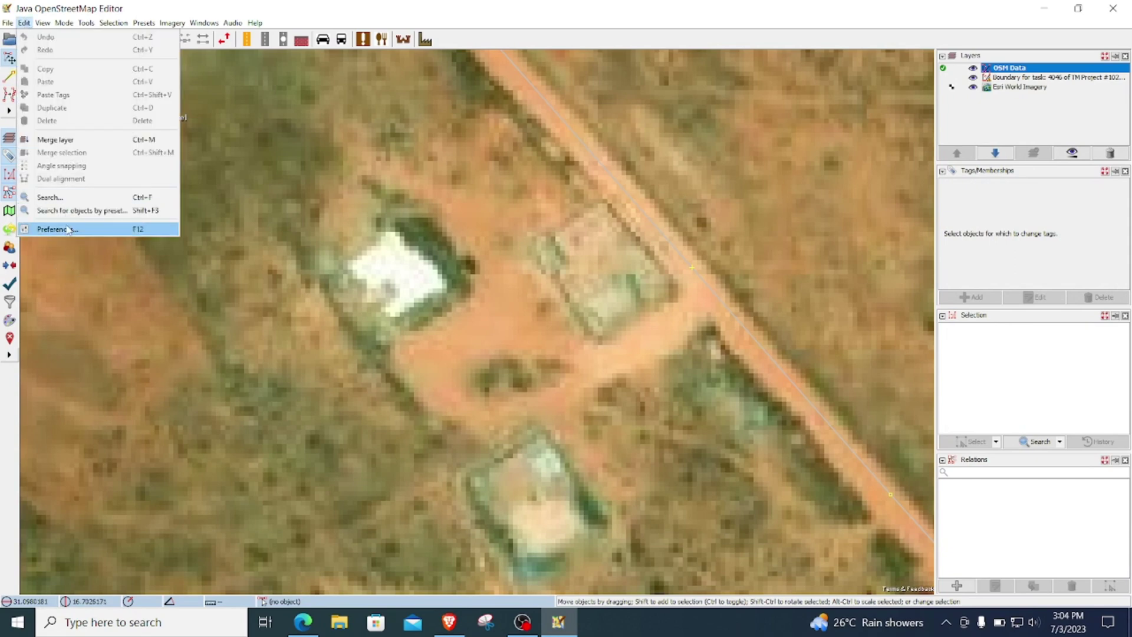
{"action": "key", "text": "Return"}
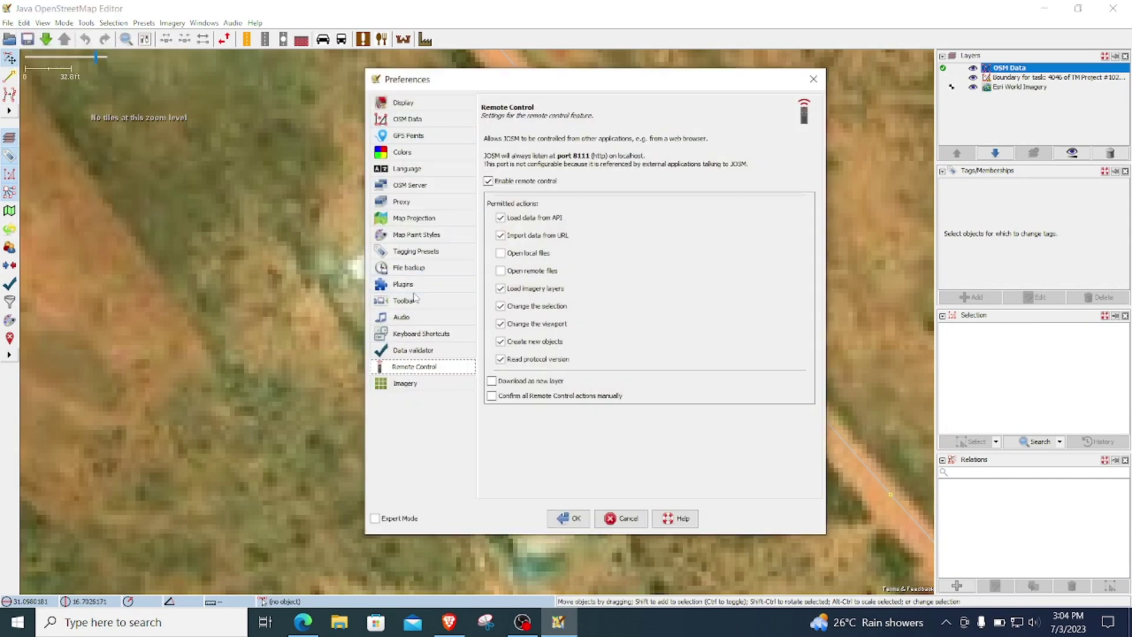
{"action": "left_click", "coordinate": [418, 285]}
{"action": "left_click", "coordinate": [532, 174]}
{"action": "left_click", "coordinate": [524, 483]}
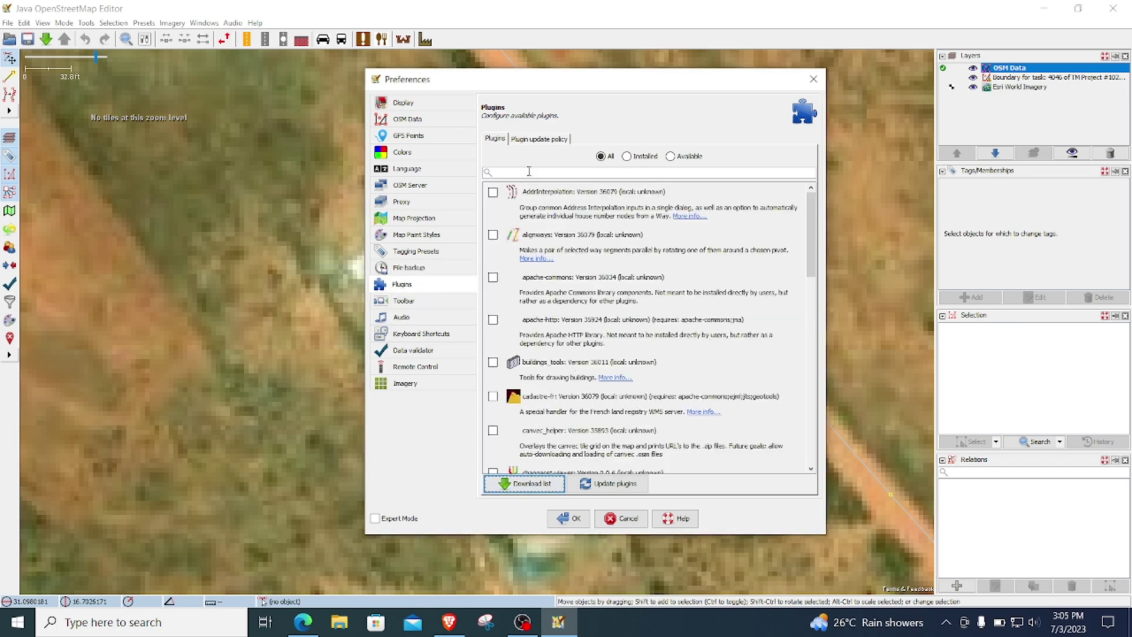
Enable the buildings_tools plugin, apply the preferences, and acknowledge the plugin download
{"action": "left_click", "coordinate": [493, 362]}
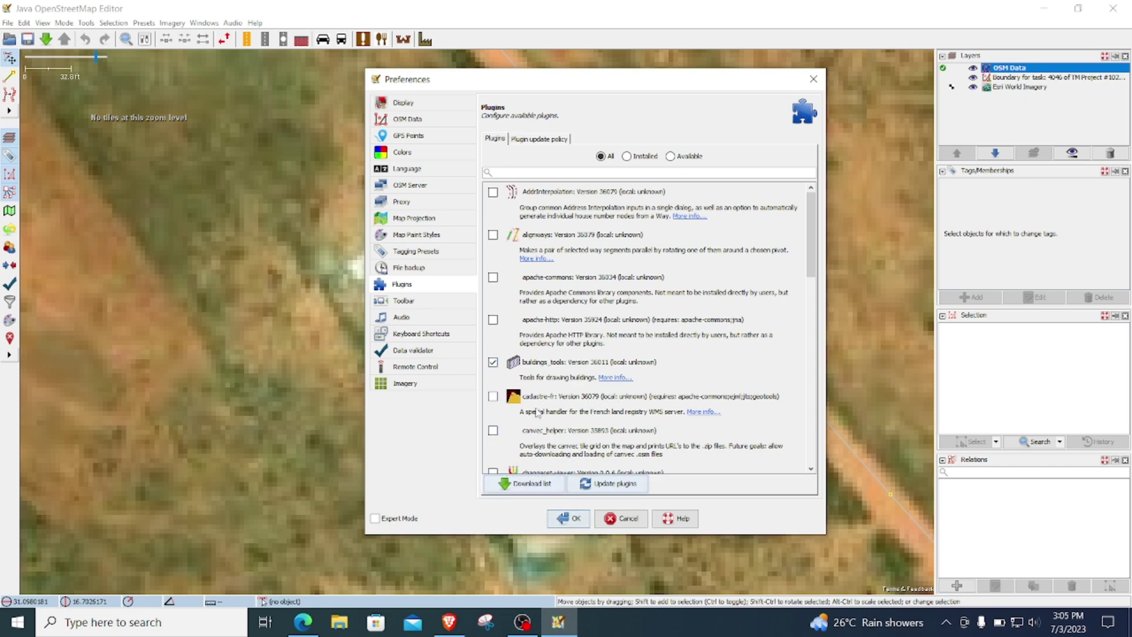
{"action": "left_click", "coordinate": [564, 520]}
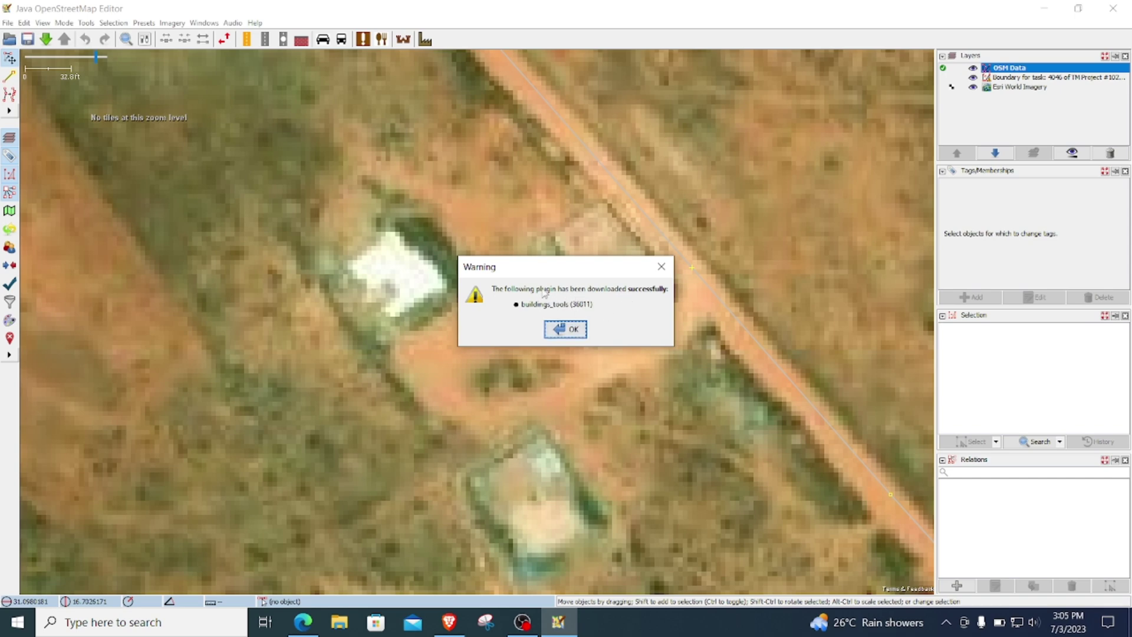
{"action": "left_click", "coordinate": [572, 334]}
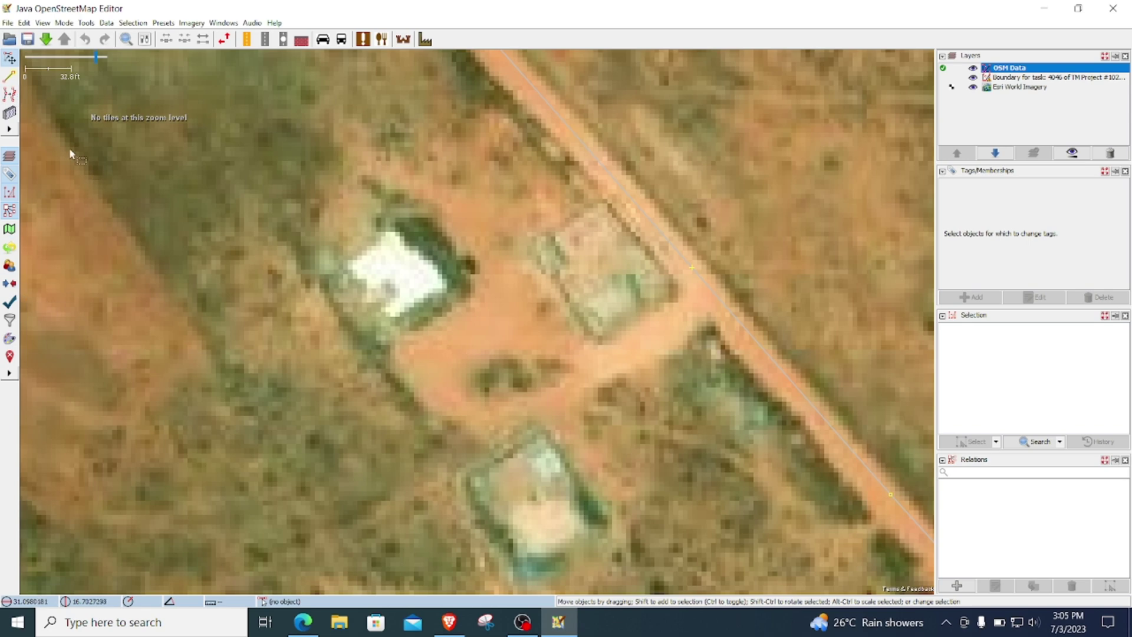
Outline the white-roofed building west of the road with the building drawing tool, about 44 by 54 ft
{"action": "left_click", "coordinate": [10, 113]}
{"action": "left_click", "coordinate": [344, 263]}
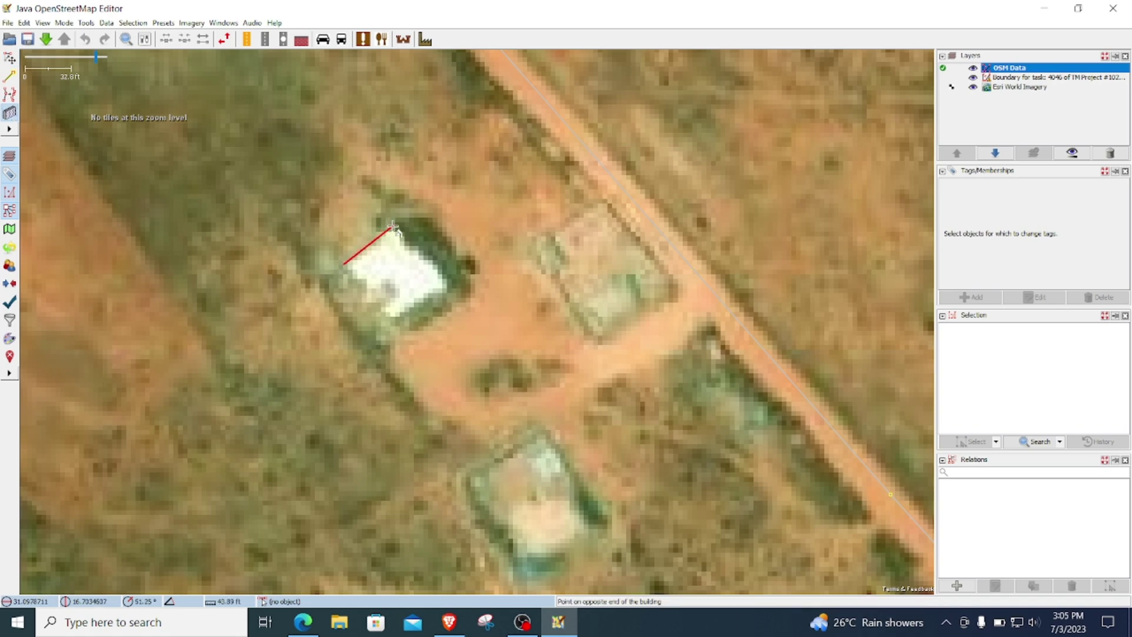
{"action": "key", "text": "Escape"}
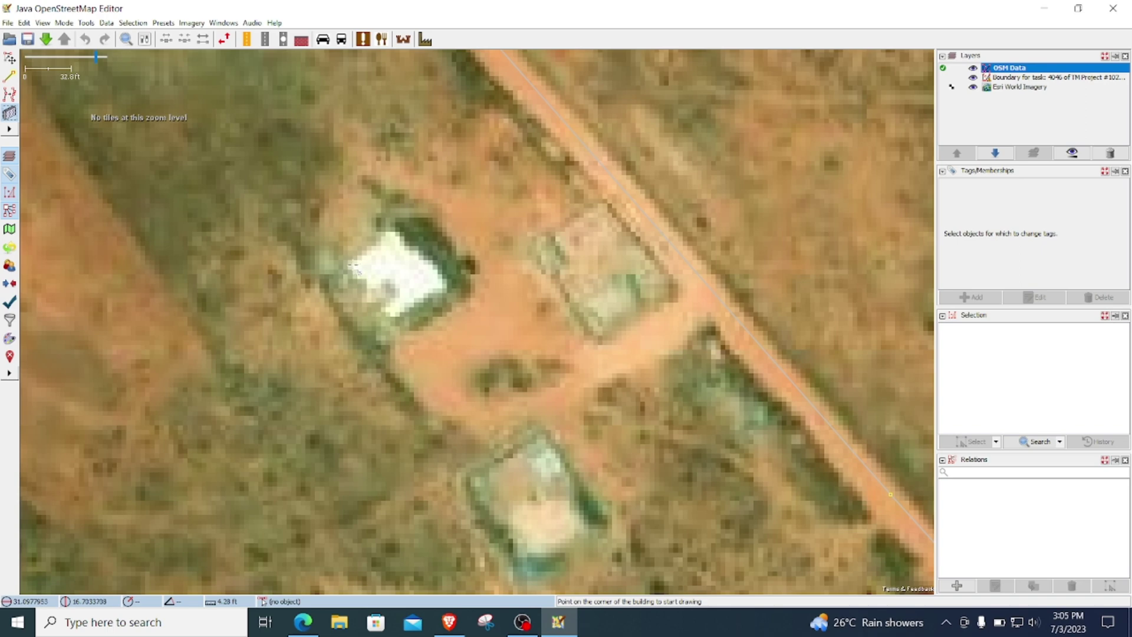
{"action": "left_click", "coordinate": [346, 265]}
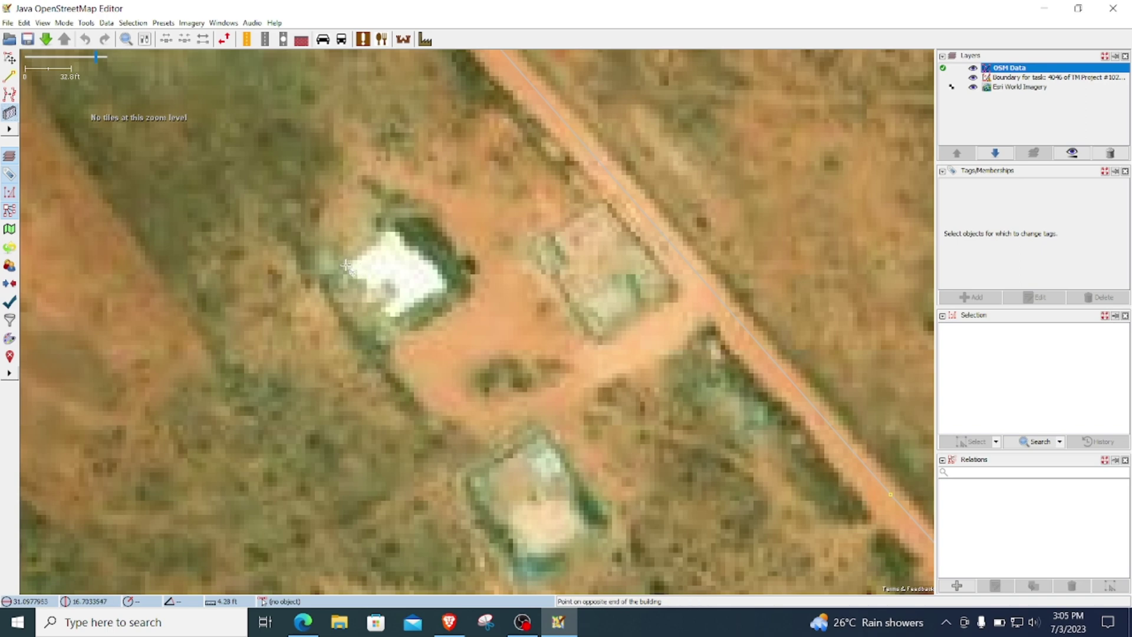
{"action": "left_click", "coordinate": [393, 227]}
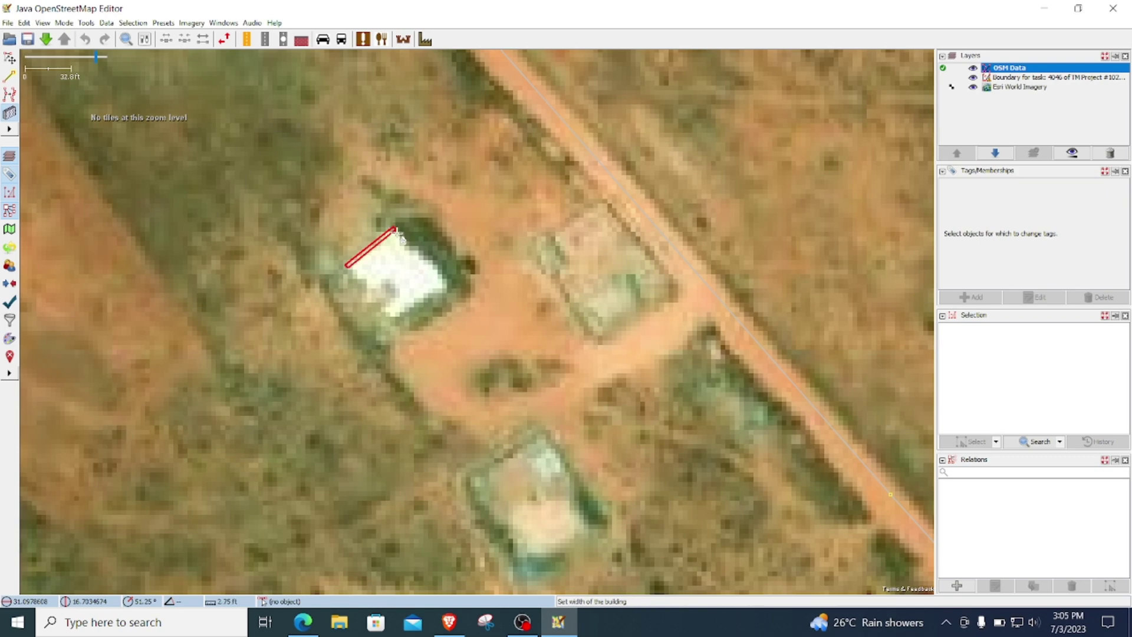
{"action": "left_click", "coordinate": [428, 305]}
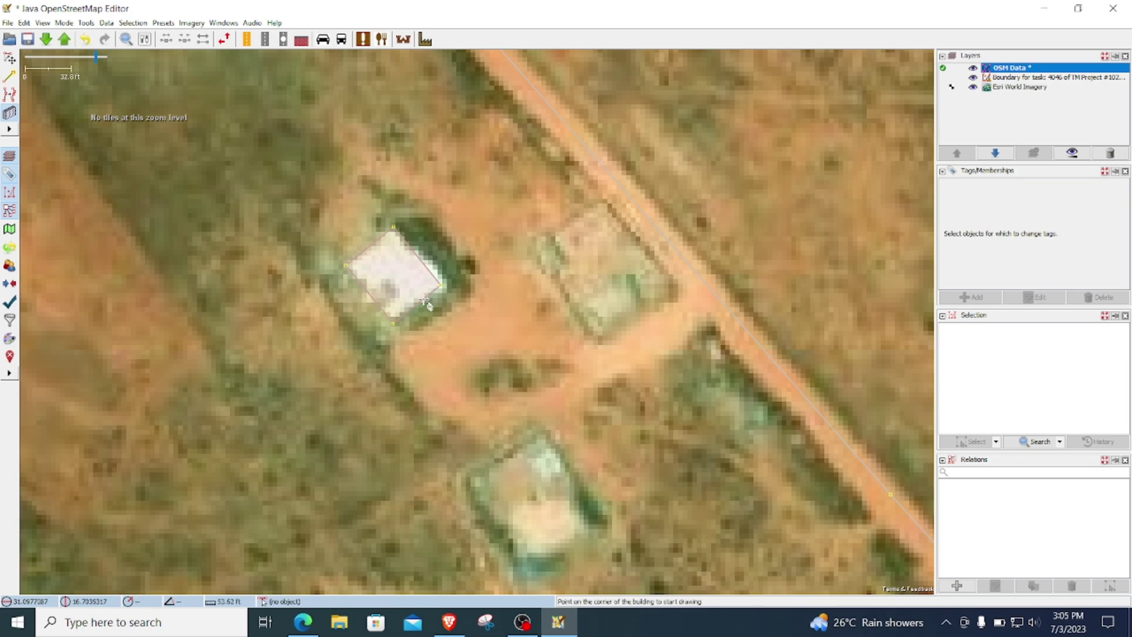
Select the drawn building in Extrude mode and add two nodes along its southwest wall
{"action": "key", "text": "x"}
{"action": "left_click", "coordinate": [410, 253]}
{"action": "left_click", "coordinate": [413, 256]}
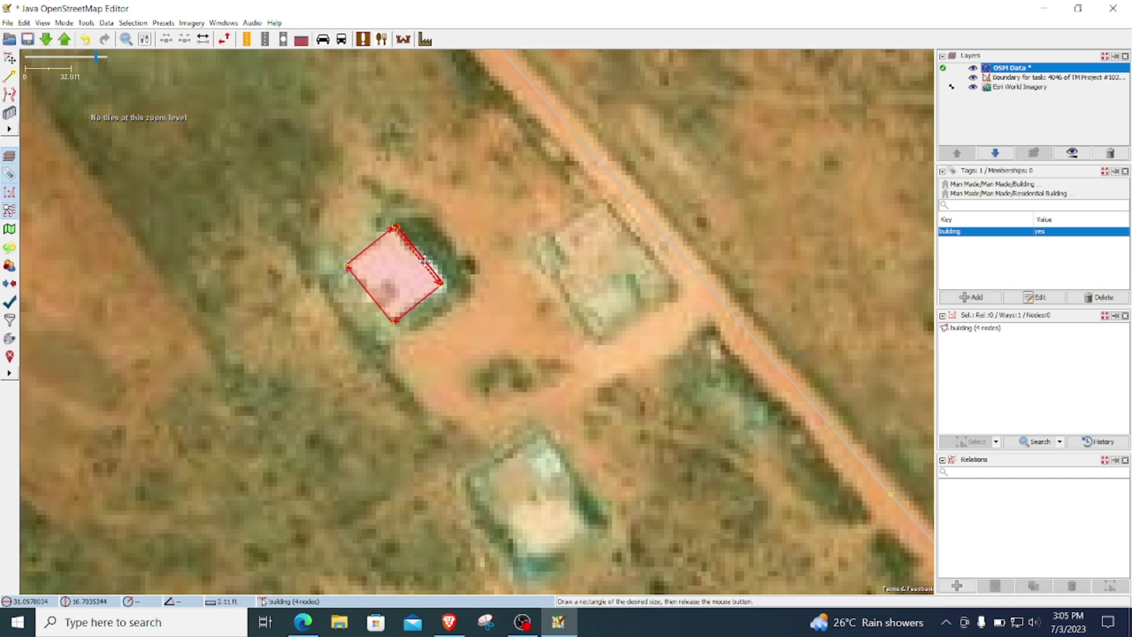
{"action": "double_click", "coordinate": [380, 308]}
{"action": "scroll", "coordinate": [380, 294], "scroll_direction": "up", "scroll_amount": 2}
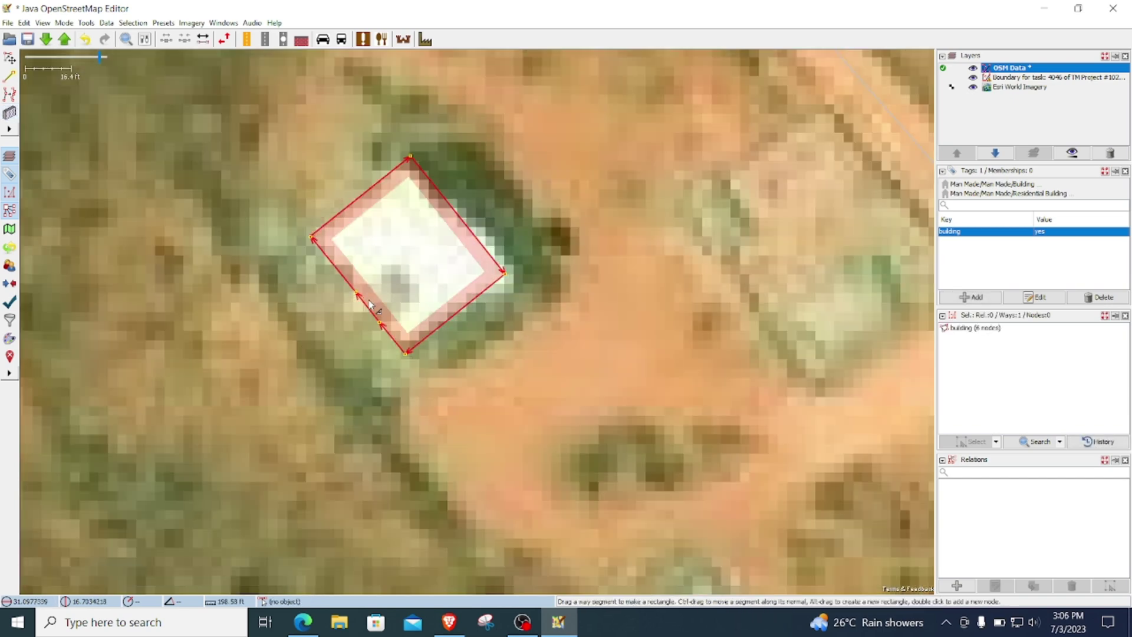
Extrude the segment between the two added nodes inward to notch the white-roofed building's southwest wall
{"action": "left_click_drag", "start_coordinate": [369, 304], "coordinate": [387, 293]}
{"action": "scroll", "coordinate": [383, 297], "scroll_direction": "down", "scroll_amount": 4}
{"action": "scroll", "coordinate": [383, 298], "scroll_direction": "up", "scroll_amount": 2}
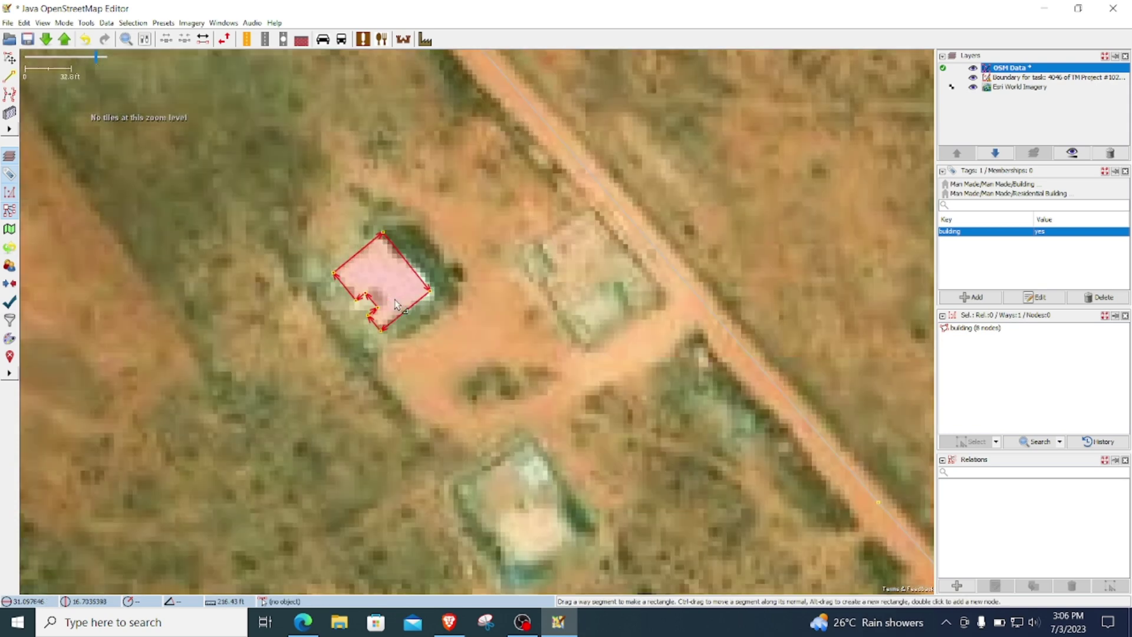
Outline the building south of the white-roofed one with the building drawing tool, about 78 ft deep
{"action": "left_click_drag", "start_coordinate": [507, 505], "coordinate": [368, 332]}
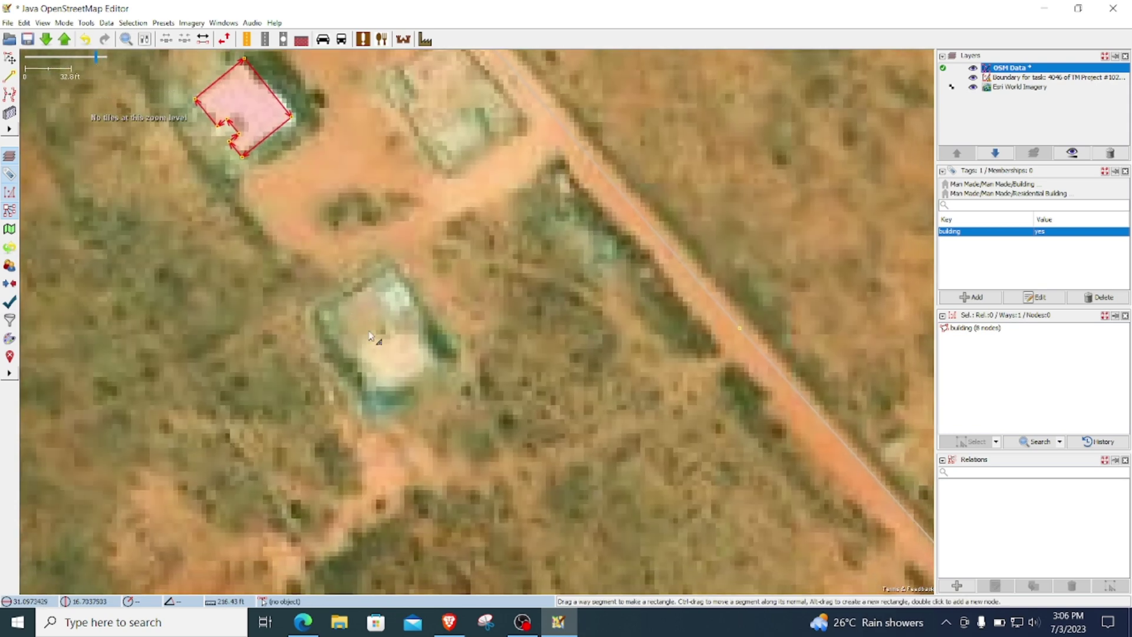
{"action": "key", "text": "b"}
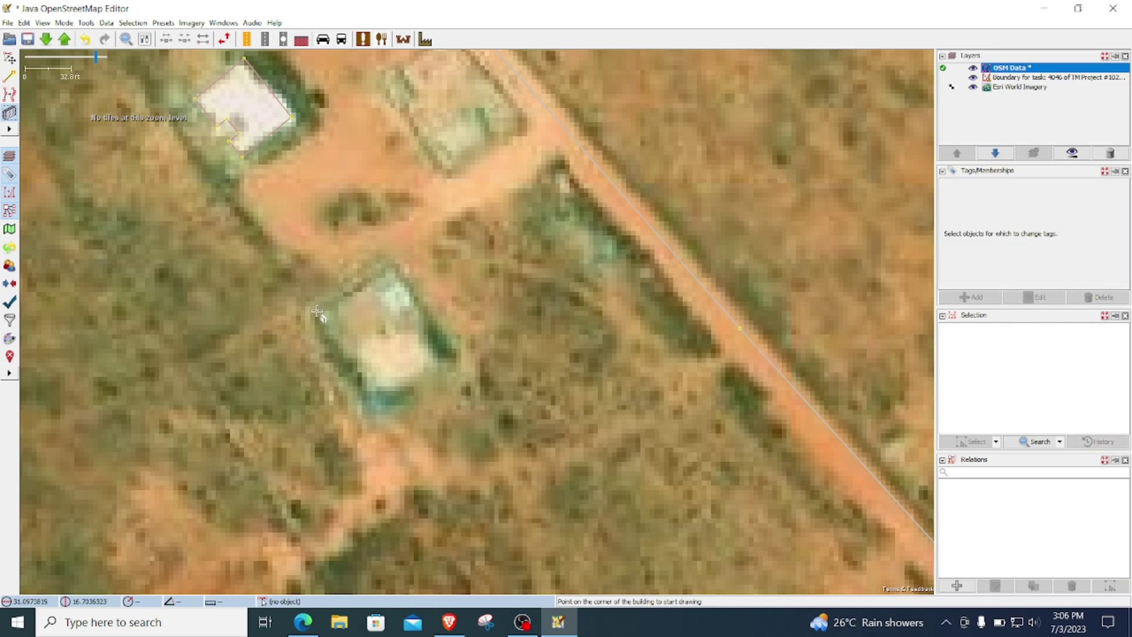
{"action": "left_click", "coordinate": [317, 310]}
{"action": "left_click", "coordinate": [390, 270]}
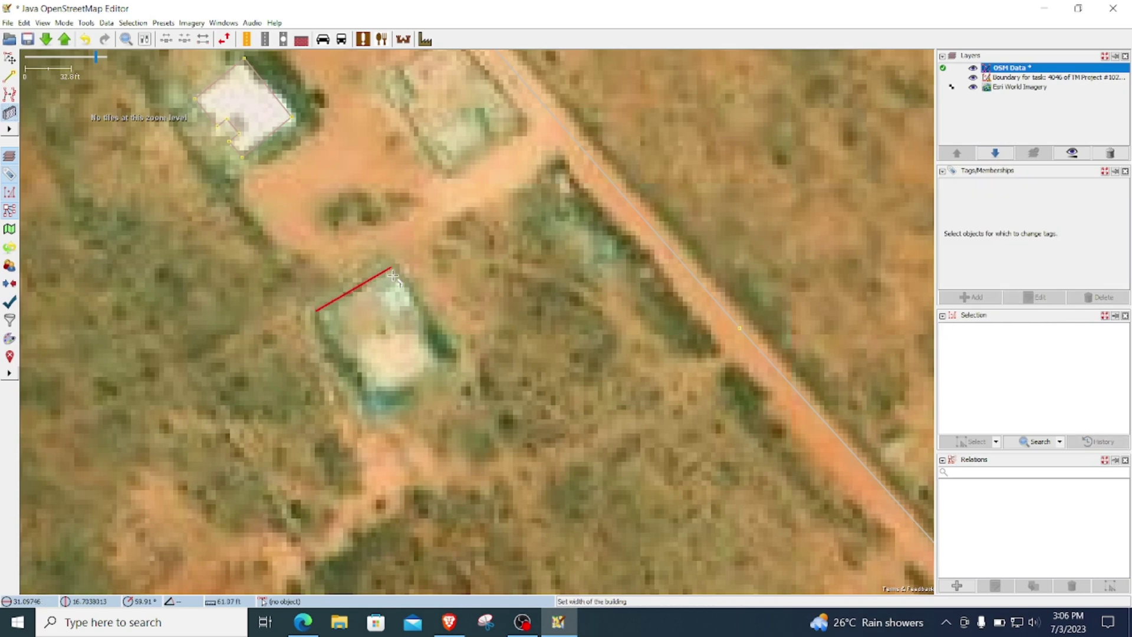
{"action": "left_click", "coordinate": [417, 378]}
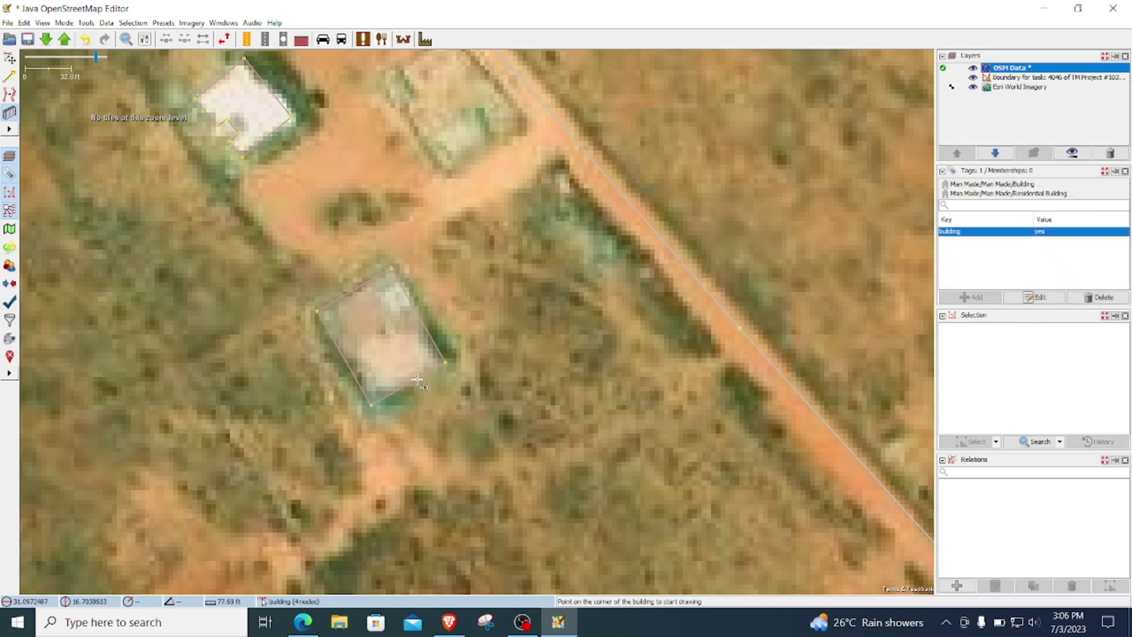
{"action": "key", "text": "Escape"}
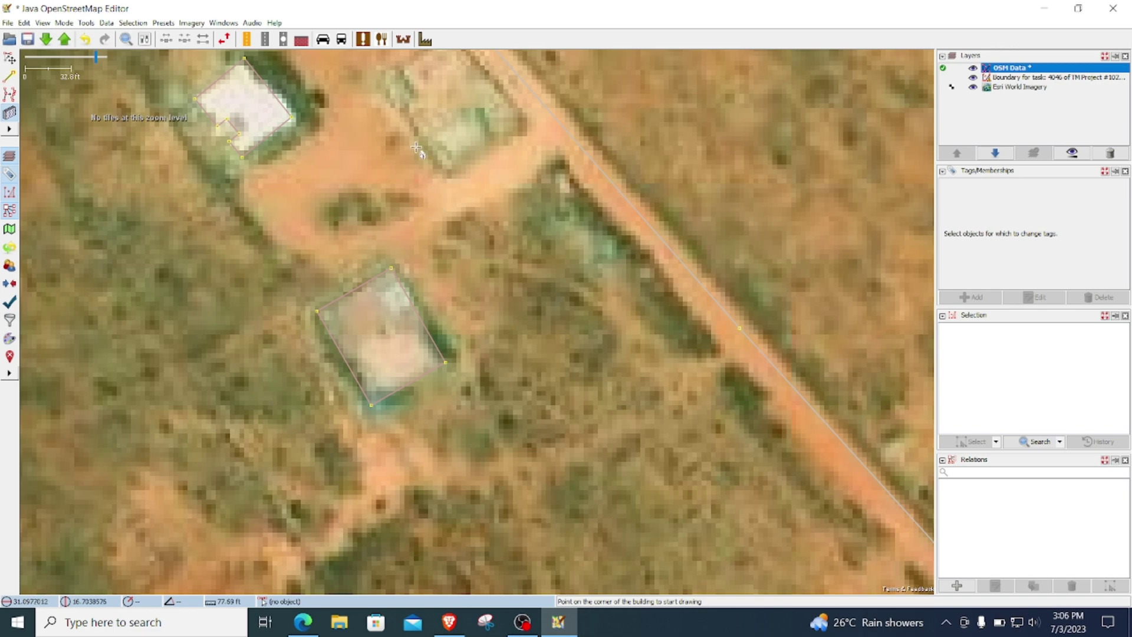
Outline the building beside the road, east of the white-roofed one, about 64 ft wide
{"action": "left_click_drag", "start_coordinate": [415, 147], "coordinate": [374, 265]}
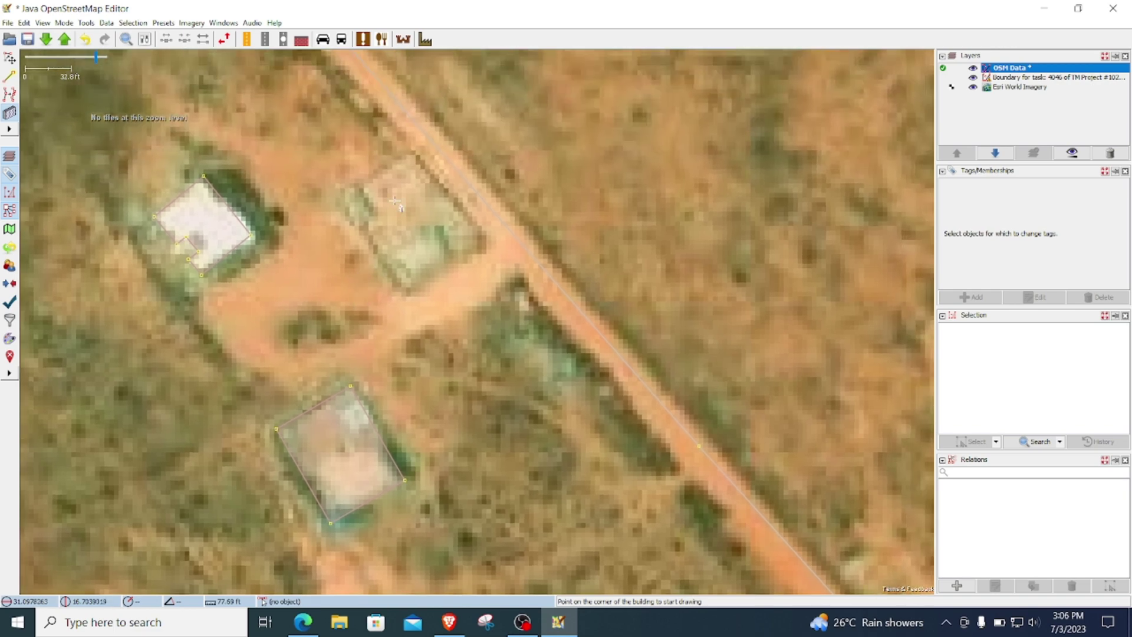
{"action": "left_click", "coordinate": [411, 152]}
{"action": "left_click", "coordinate": [476, 232]}
{"action": "left_click", "coordinate": [404, 288]}
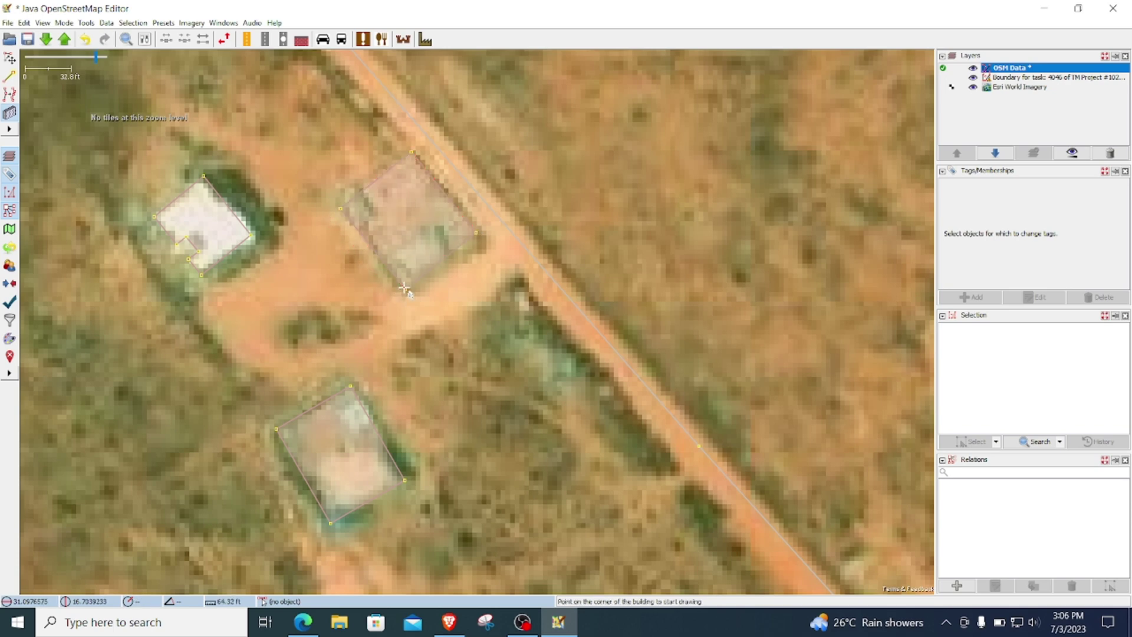
Add a node on the roadside building's southwest wall and extrude its west corner segment inward
{"action": "key", "text": "x"}
{"action": "double_click", "coordinate": [355, 227]}
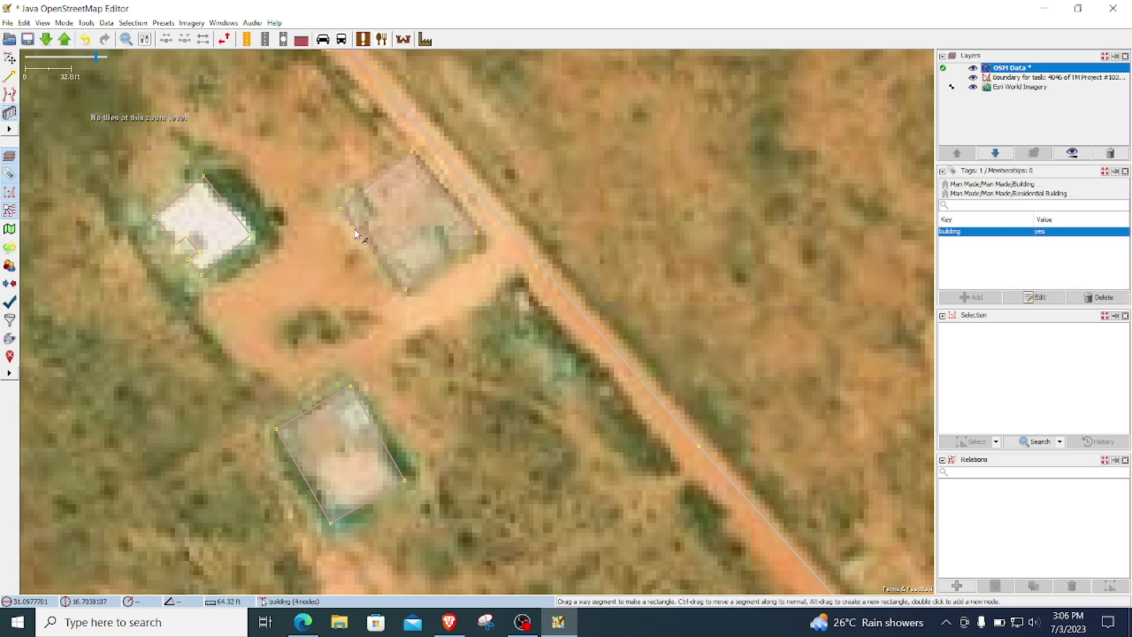
{"action": "left_click_drag", "start_coordinate": [347, 224], "coordinate": [371, 207]}
{"action": "scroll", "coordinate": [445, 294], "scroll_direction": "down", "scroll_amount": 3}
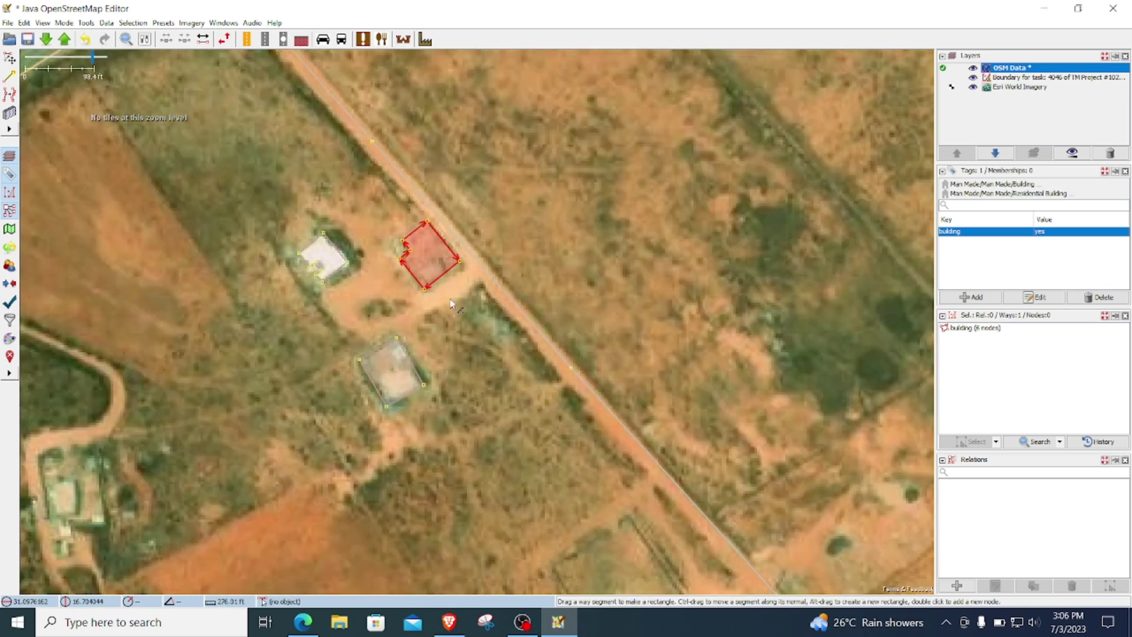
Outline the building in the compound south of the winding track's bend, about 41 ft deep
{"action": "key", "text": "s"}
{"action": "left_click", "coordinate": [323, 345]}
{"action": "left_click_drag", "start_coordinate": [234, 411], "coordinate": [355, 270]}
{"action": "left_click_drag", "start_coordinate": [293, 358], "coordinate": [315, 374]}
{"action": "scroll", "coordinate": [311, 345], "scroll_direction": "up", "scroll_amount": 5}
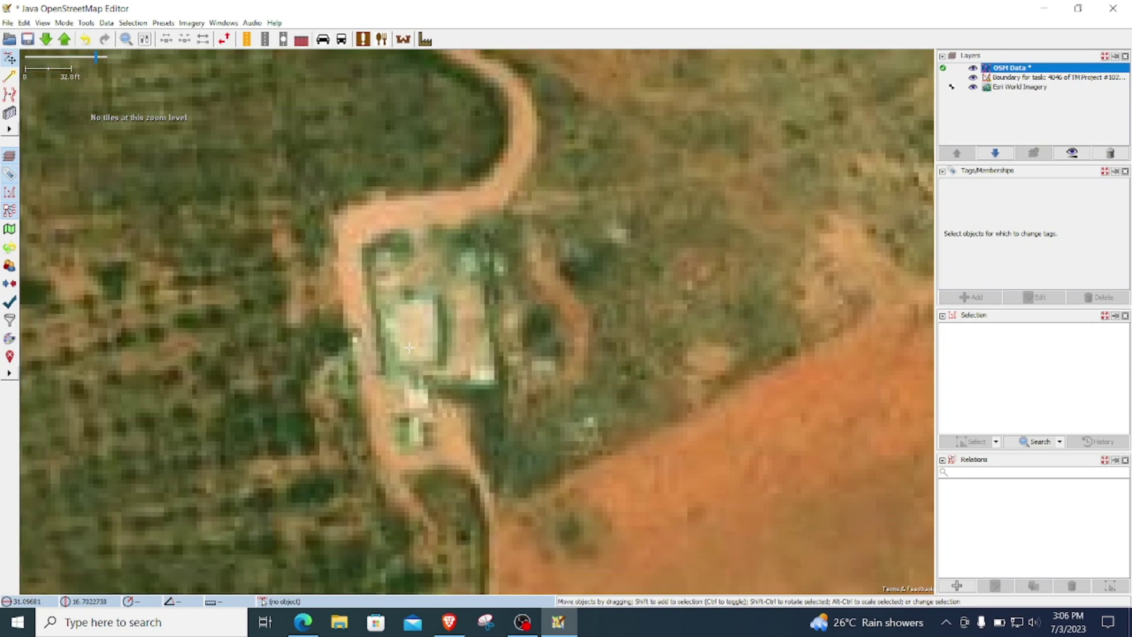
{"action": "key", "text": "b"}
{"action": "left_click", "coordinate": [386, 305]}
{"action": "left_click", "coordinate": [439, 304]}
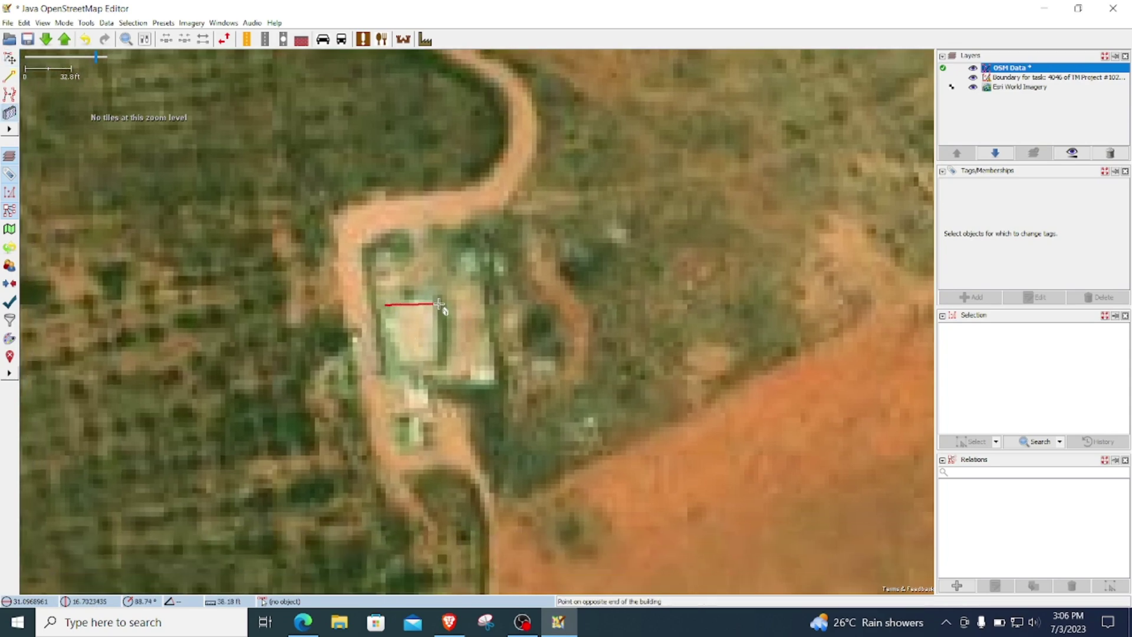
{"action": "left_click", "coordinate": [425, 362]}
Outline the small isolated building in the sandy clearing south of the orange field, about 33 ft wide
{"action": "scroll", "coordinate": [425, 362], "scroll_direction": "down", "scroll_amount": 5}
{"action": "scroll", "coordinate": [413, 310], "scroll_direction": "up", "scroll_amount": 3}
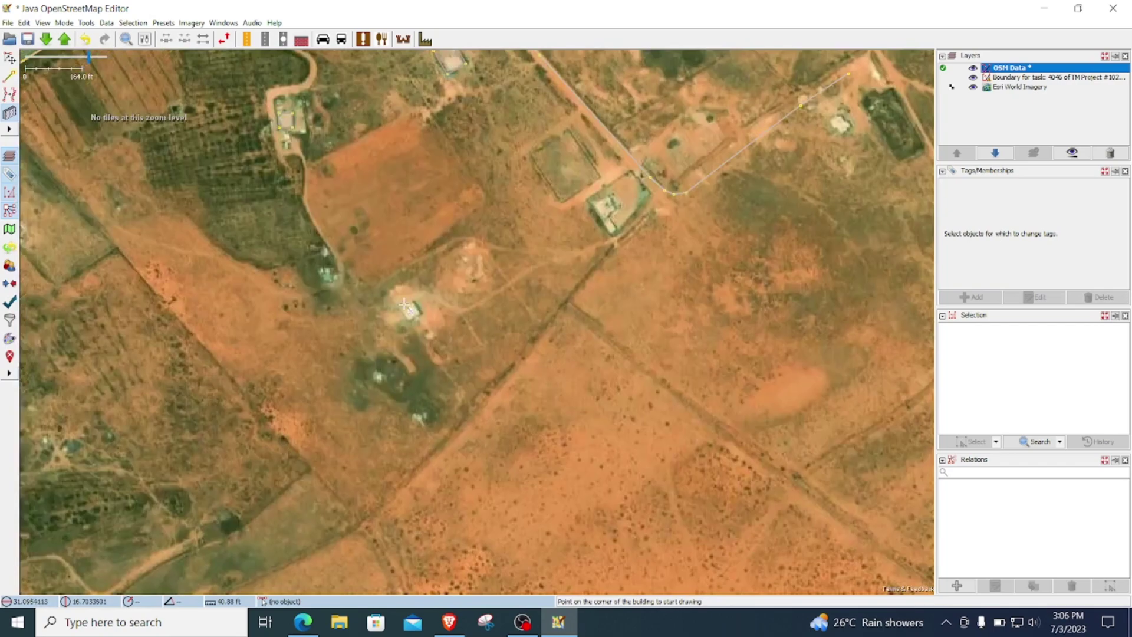
{"action": "scroll", "coordinate": [419, 315], "scroll_direction": "up", "scroll_amount": 3}
{"action": "left_click", "coordinate": [389, 321]}
{"action": "left_click", "coordinate": [426, 291]}
{"action": "left_click", "coordinate": [436, 318]}
{"action": "scroll", "coordinate": [413, 336], "scroll_direction": "down", "scroll_amount": 3}
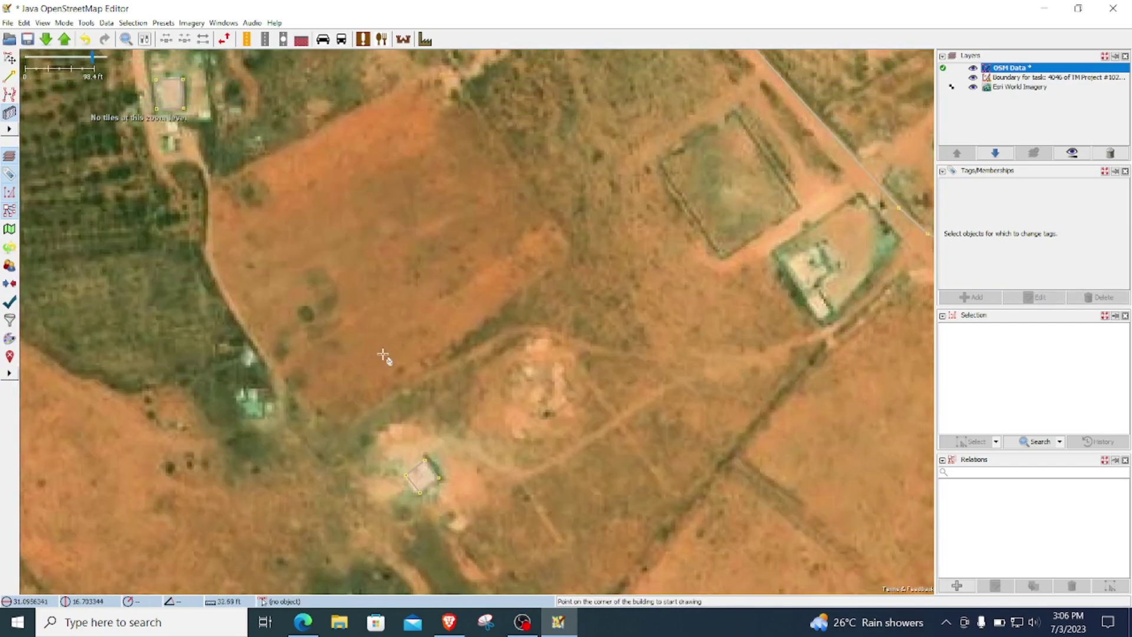
Outline the building in the walled compound by the road bend, about 44 ft, and extrude its south wall segment over the annex
{"action": "left_click_drag", "start_coordinate": [721, 300], "coordinate": [361, 337]}
{"action": "scroll", "coordinate": [501, 320], "scroll_direction": "up", "scroll_amount": 2}
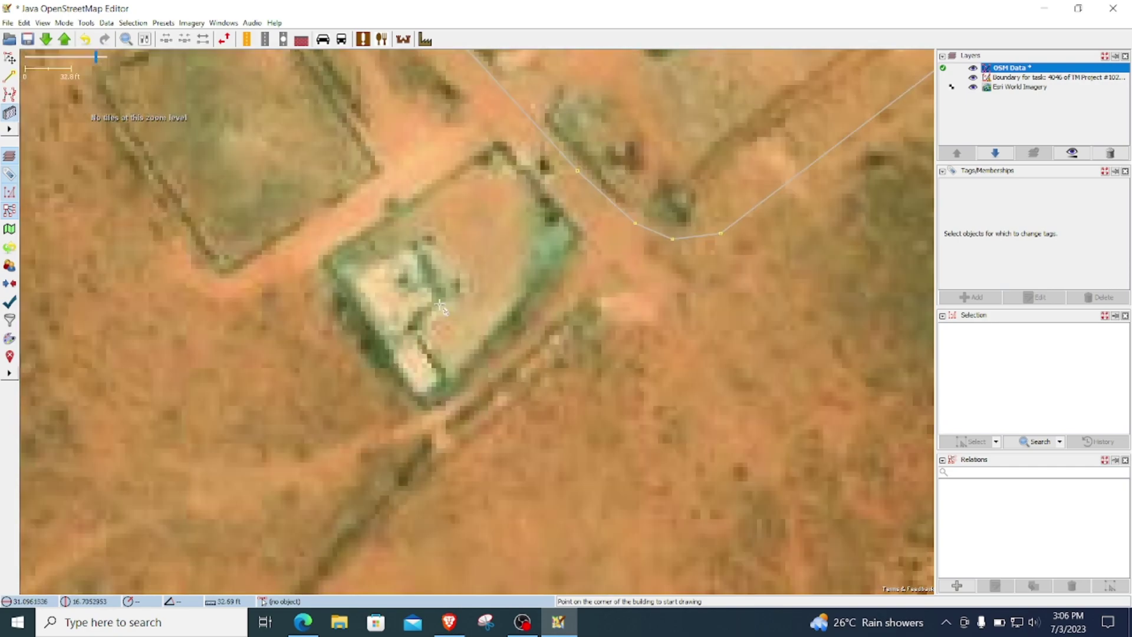
{"action": "left_click", "coordinate": [348, 286]}
{"action": "left_click", "coordinate": [407, 251]}
{"action": "left_click", "coordinate": [411, 318]}
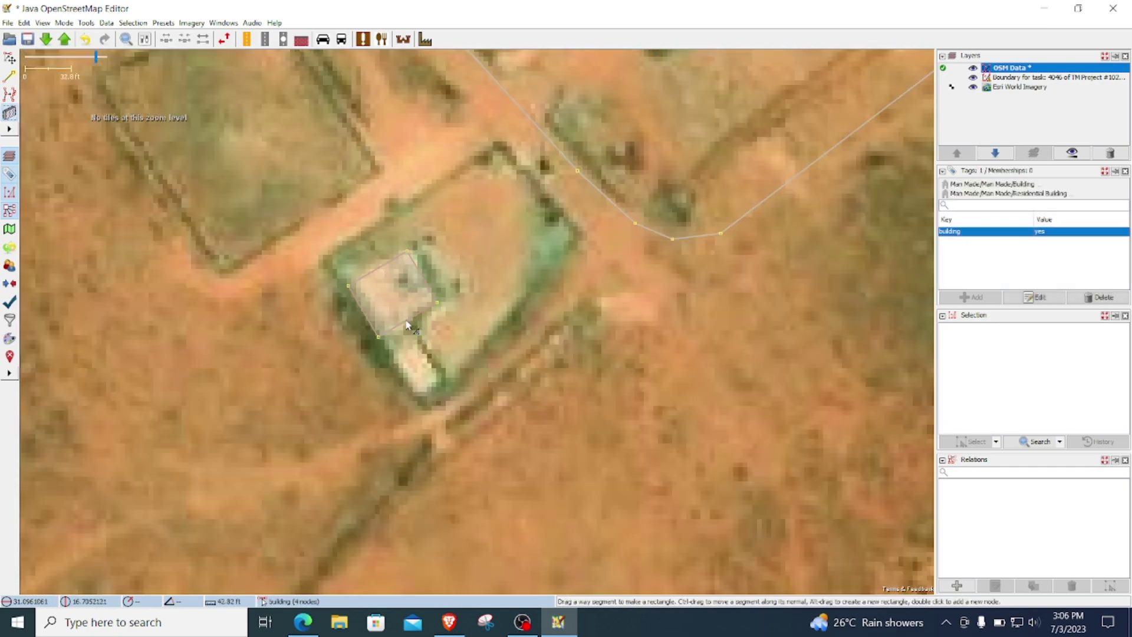
{"action": "left_click_drag", "start_coordinate": [404, 323], "coordinate": [430, 394]}
Outline the small building near the western edge of the task area, about 35 ft wide
{"action": "scroll", "coordinate": [446, 335], "scroll_direction": "down", "scroll_amount": 2}
{"action": "left_click_drag", "start_coordinate": [726, 178], "coordinate": [411, 355]}
{"action": "left_click_drag", "start_coordinate": [567, 415], "coordinate": [387, 314]}
{"action": "scroll", "coordinate": [386, 318], "scroll_direction": "down", "scroll_amount": 4}
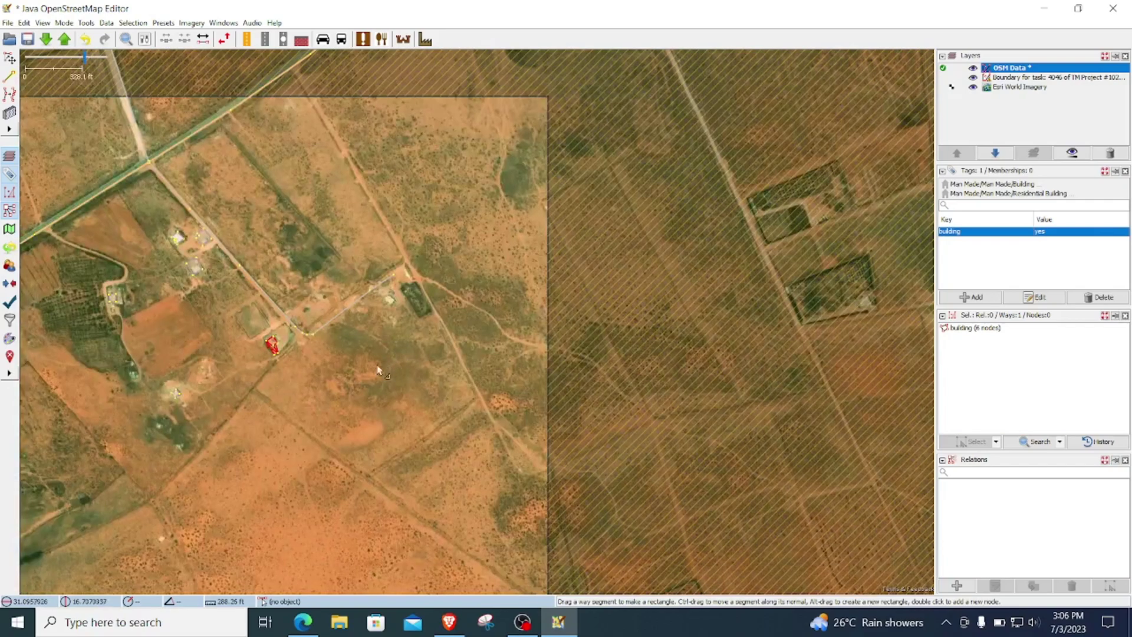
{"action": "left_click_drag", "start_coordinate": [285, 324], "coordinate": [553, 413]}
{"action": "left_click_drag", "start_coordinate": [376, 464], "coordinate": [420, 307]}
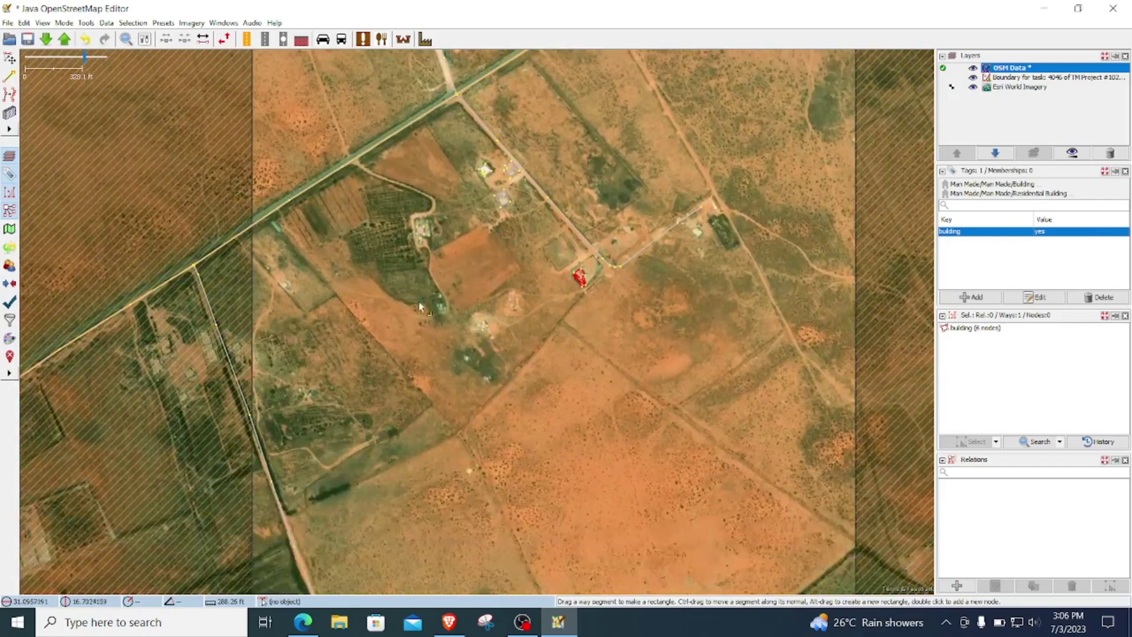
{"action": "scroll", "coordinate": [260, 274], "scroll_direction": "up", "scroll_amount": 6}
{"action": "key", "text": "b"}
{"action": "key", "text": "Escape"}
{"action": "left_click", "coordinate": [221, 270]}
{"action": "left_click", "coordinate": [263, 240]}
{"action": "left_click", "coordinate": [290, 285]}
Start a way at the main highway and trace the straight dirt track southeast to the junction by the residential road's end
{"action": "scroll", "coordinate": [300, 297], "scroll_direction": "down", "scroll_amount": 2}
{"action": "scroll", "coordinate": [301, 301], "scroll_direction": "down", "scroll_amount": 1}
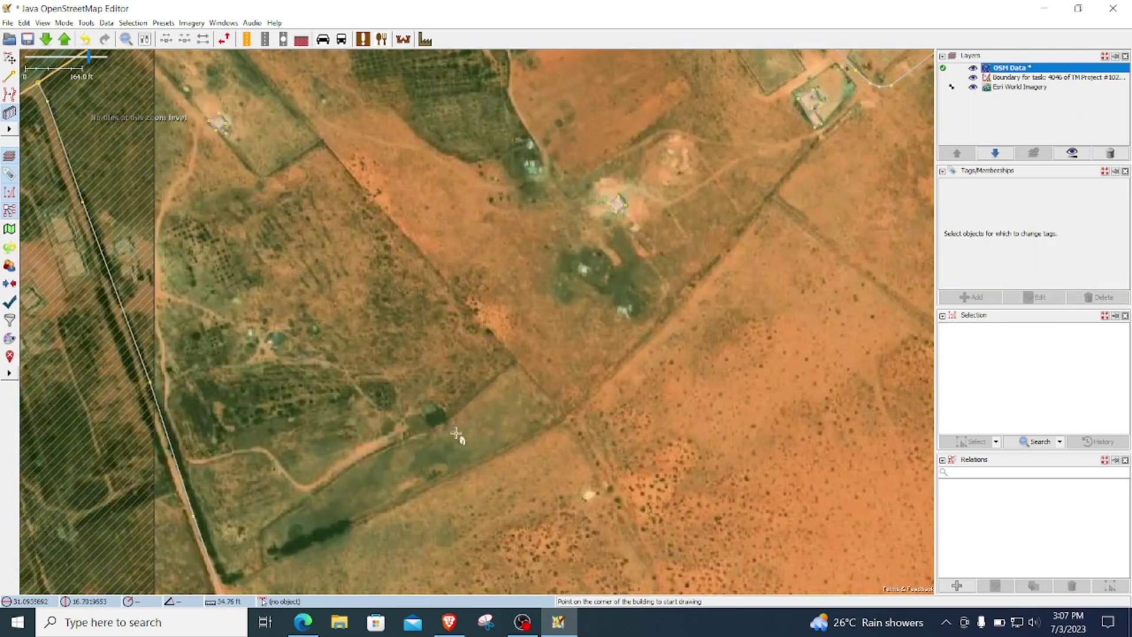
{"action": "left_click_drag", "start_coordinate": [454, 432], "coordinate": [299, 304]}
{"action": "left_click_drag", "start_coordinate": [515, 464], "coordinate": [371, 305]}
{"action": "scroll", "coordinate": [371, 304], "scroll_direction": "down", "scroll_amount": 2}
{"action": "left_click_drag", "start_coordinate": [369, 146], "coordinate": [382, 364]}
{"action": "scroll", "coordinate": [610, 267], "scroll_direction": "up", "scroll_amount": 2}
{"action": "left_click_drag", "start_coordinate": [547, 261], "coordinate": [533, 371]}
{"action": "left_click_drag", "start_coordinate": [468, 258], "coordinate": [488, 343]}
{"action": "key", "text": "a"}
{"action": "left_click", "coordinate": [348, 103]}
{"action": "left_click", "coordinate": [406, 201]}
{"action": "left_click", "coordinate": [486, 347]}
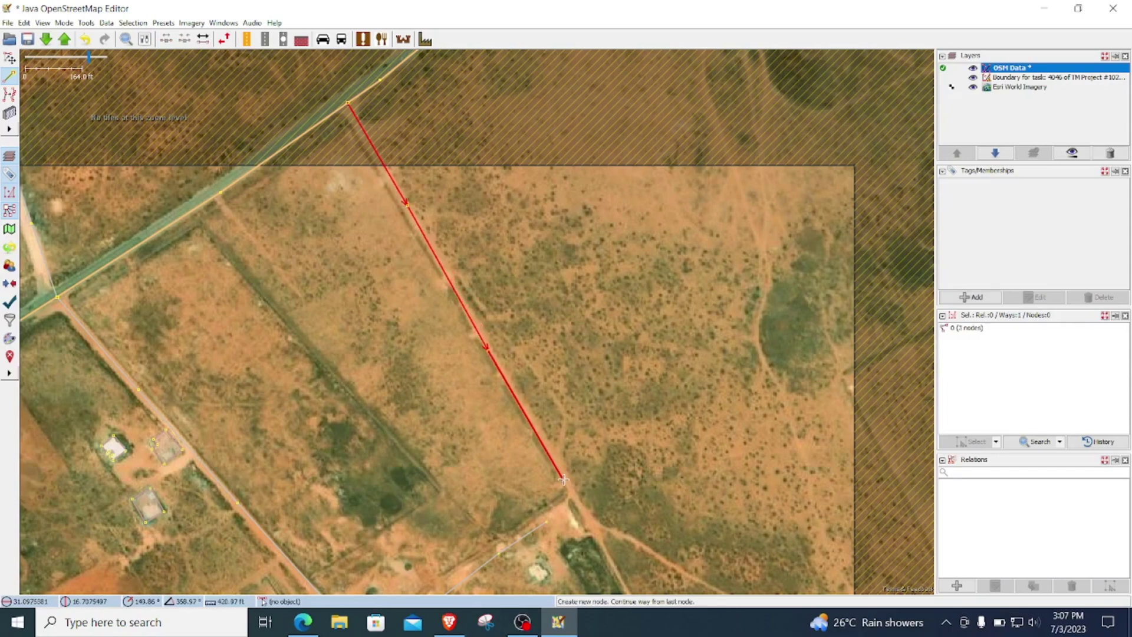
{"action": "left_click", "coordinate": [561, 479]}
Continue tracing the dirt track southeast, following its bends until the way just crosses the eastern task boundary
{"action": "left_click_drag", "start_coordinate": [560, 479], "coordinate": [401, 176]}
{"action": "left_click", "coordinate": [462, 280]}
{"action": "left_click", "coordinate": [521, 383]}
{"action": "left_click_drag", "start_coordinate": [572, 488], "coordinate": [507, 317]}
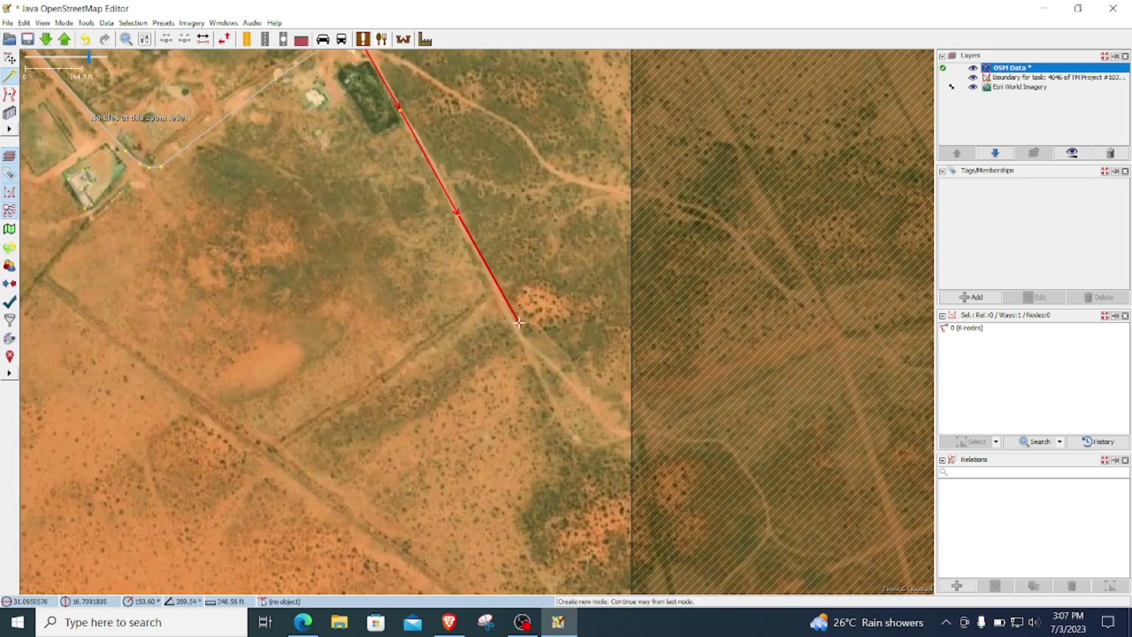
{"action": "left_click", "coordinate": [514, 328]}
{"action": "left_click_drag", "start_coordinate": [554, 355], "coordinate": [417, 254]}
{"action": "left_click", "coordinate": [443, 284]}
{"action": "left_click", "coordinate": [482, 335]}
{"action": "left_click", "coordinate": [521, 332]}
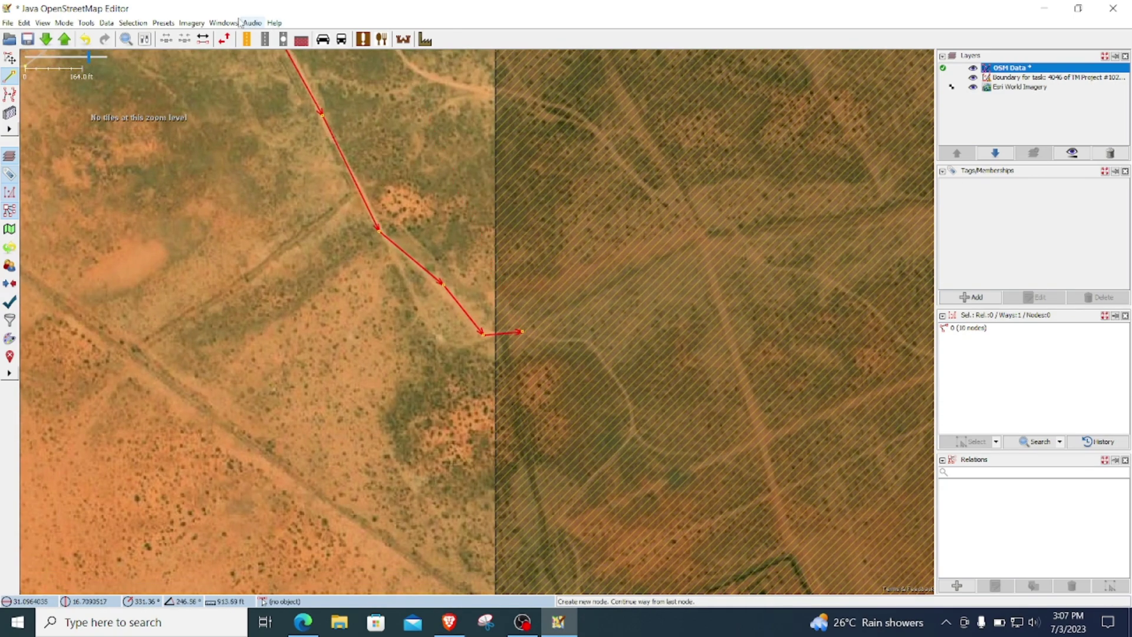
{"action": "left_click", "coordinate": [482, 253]}
Tag the traced track with highway=unclassified and finish the way
{"action": "key", "text": "alt+a"}
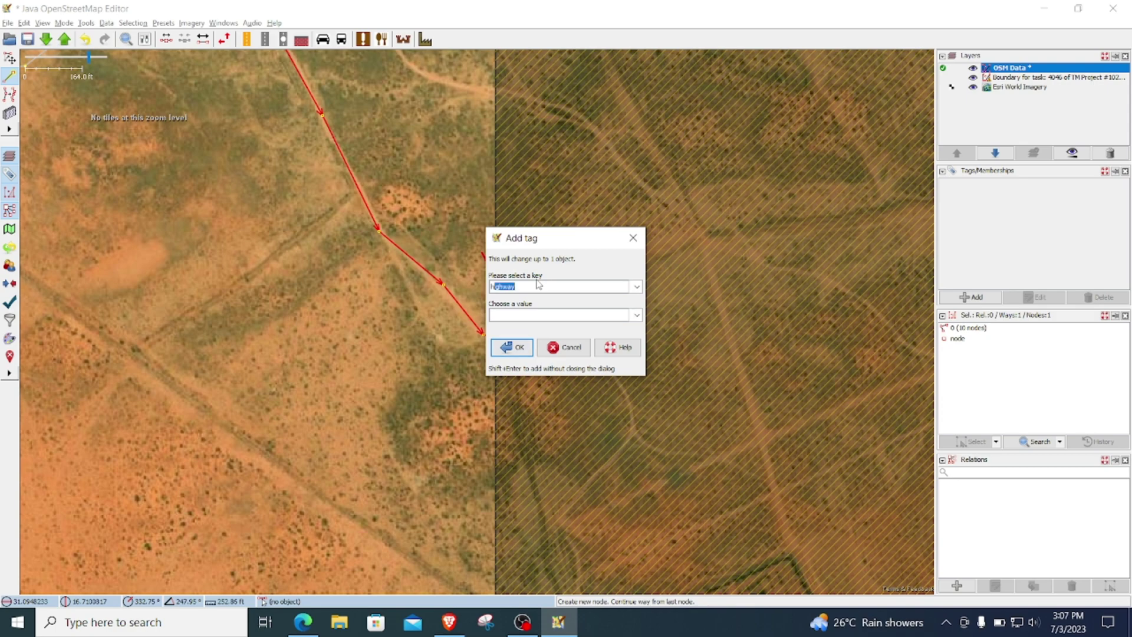
{"action": "left_click", "coordinate": [507, 319]}
{"action": "type", "text": "unclassified"}
{"action": "left_click", "coordinate": [512, 347]}
{"action": "left_click", "coordinate": [521, 332]}
{"action": "key", "text": "Escape"}
Try to apply the Unclassified street preset to the traced track
{"action": "left_click", "coordinate": [163, 22]}
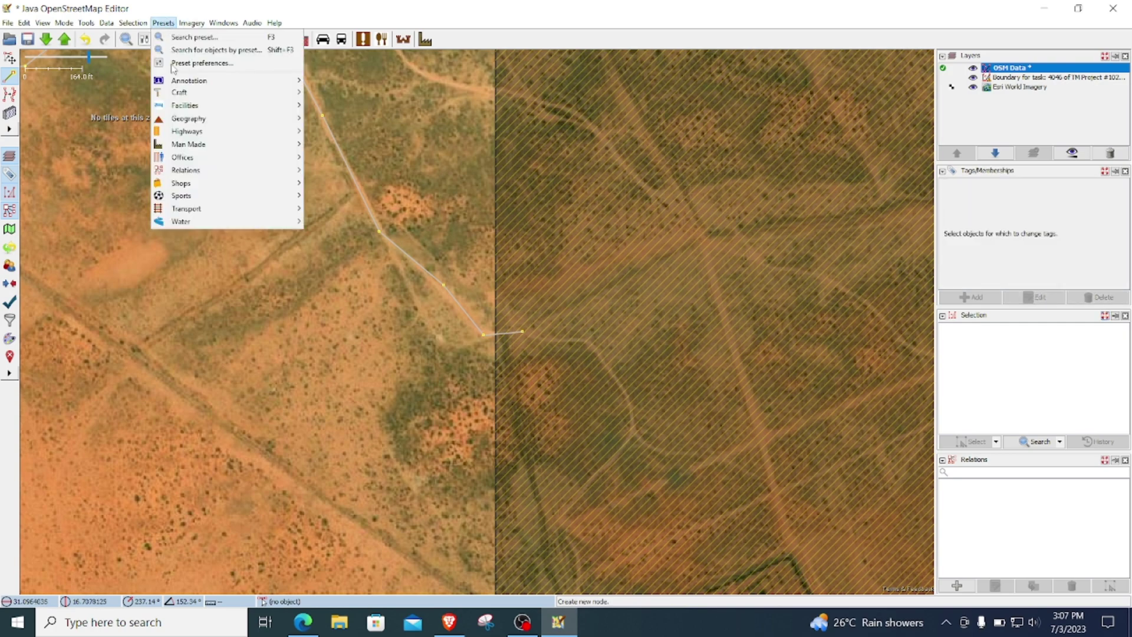
{"action": "mouse_move", "coordinate": [193, 136]}
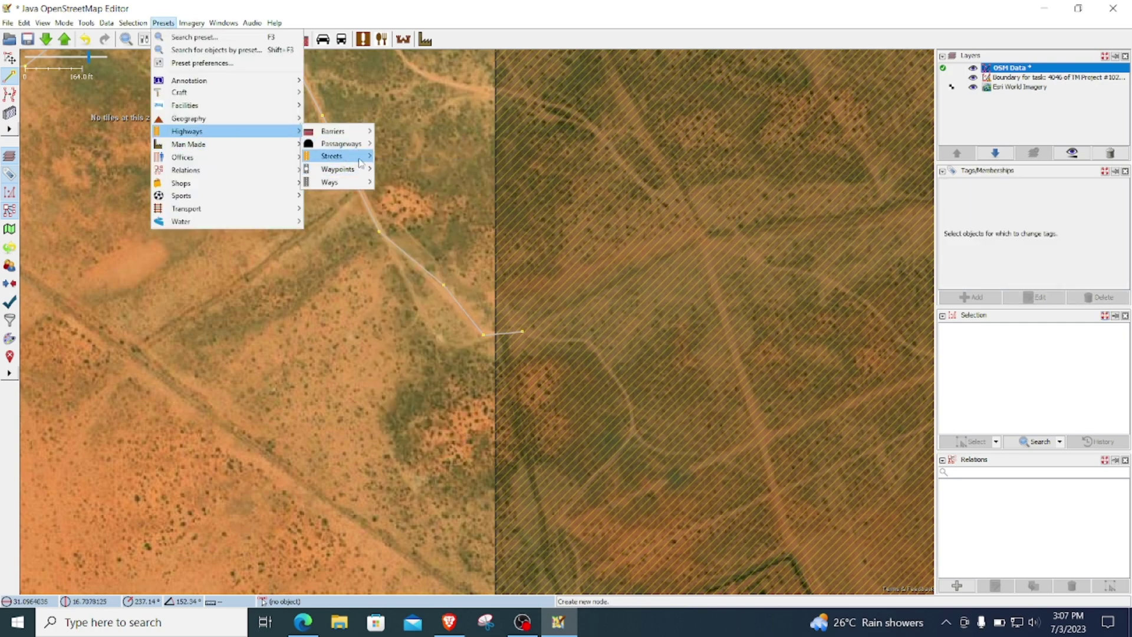
{"action": "mouse_move", "coordinate": [359, 158]}
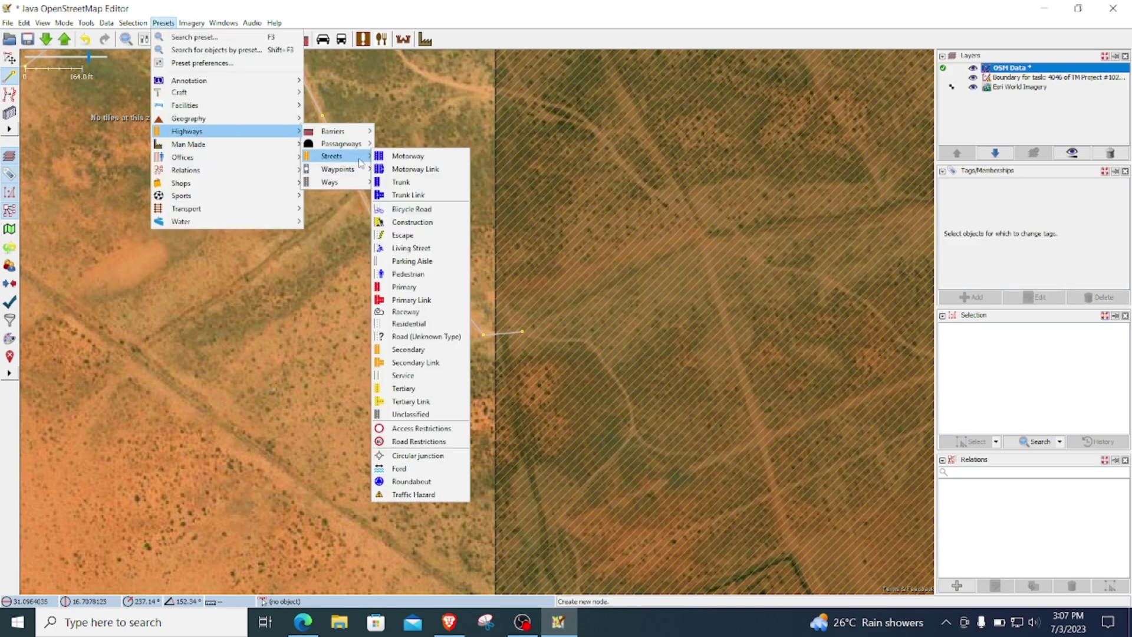
{"action": "left_click", "coordinate": [410, 413]}
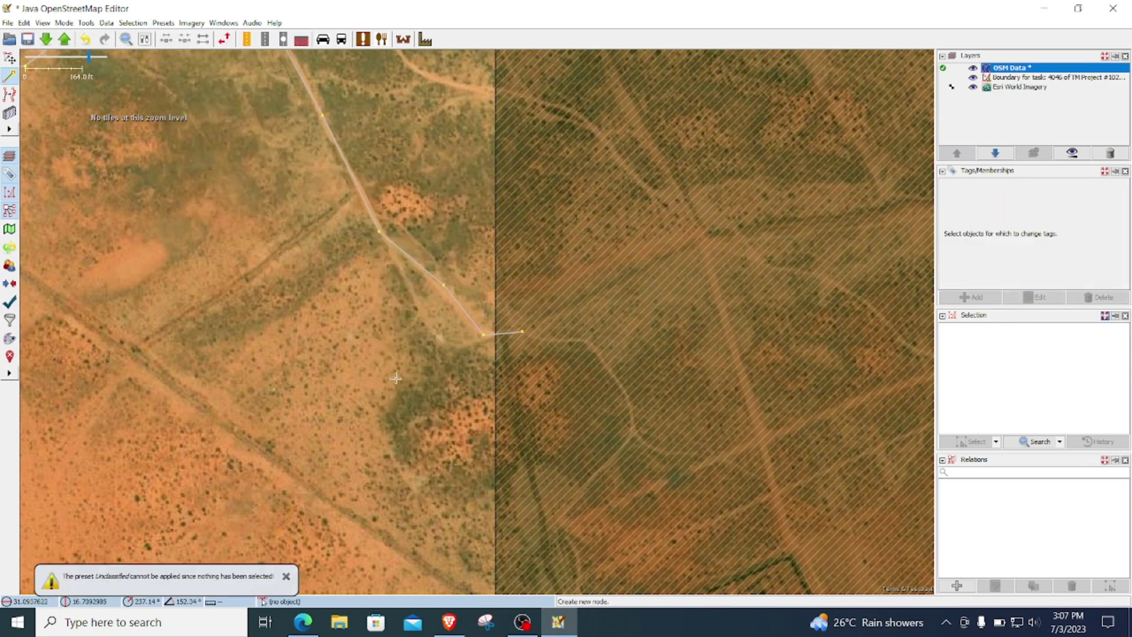
Extend the residential road from its northeastern end node to join the newly traced track
{"action": "key", "text": "s"}
{"action": "mouse_move", "coordinate": [203, 75]}
{"action": "left_mouse_down"}
{"action": "mouse_move", "coordinate": [317, 369]}
{"action": "mouse_move", "coordinate": [406, 355]}
{"action": "left_mouse_up"}
{"action": "scroll", "coordinate": [317, 369], "scroll_direction": "down", "scroll_amount": 1}
{"action": "scroll", "coordinate": [403, 302], "scroll_direction": "up", "scroll_amount": 2}
{"action": "left_click", "coordinate": [369, 278]}
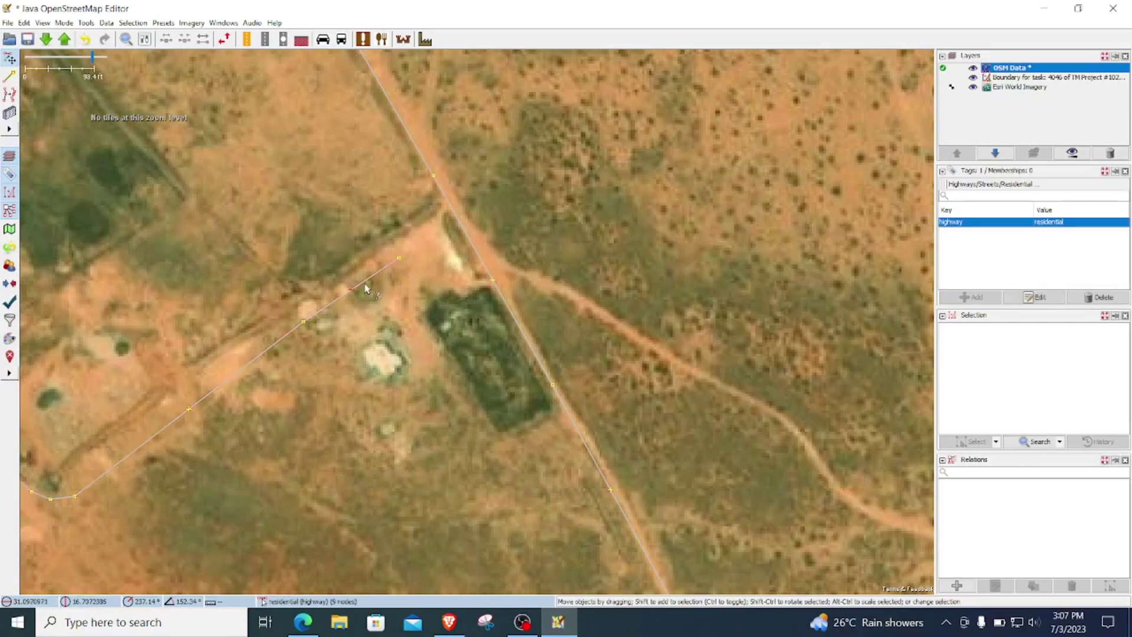
{"action": "left_click", "coordinate": [399, 259]}
{"action": "key", "text": "a"}
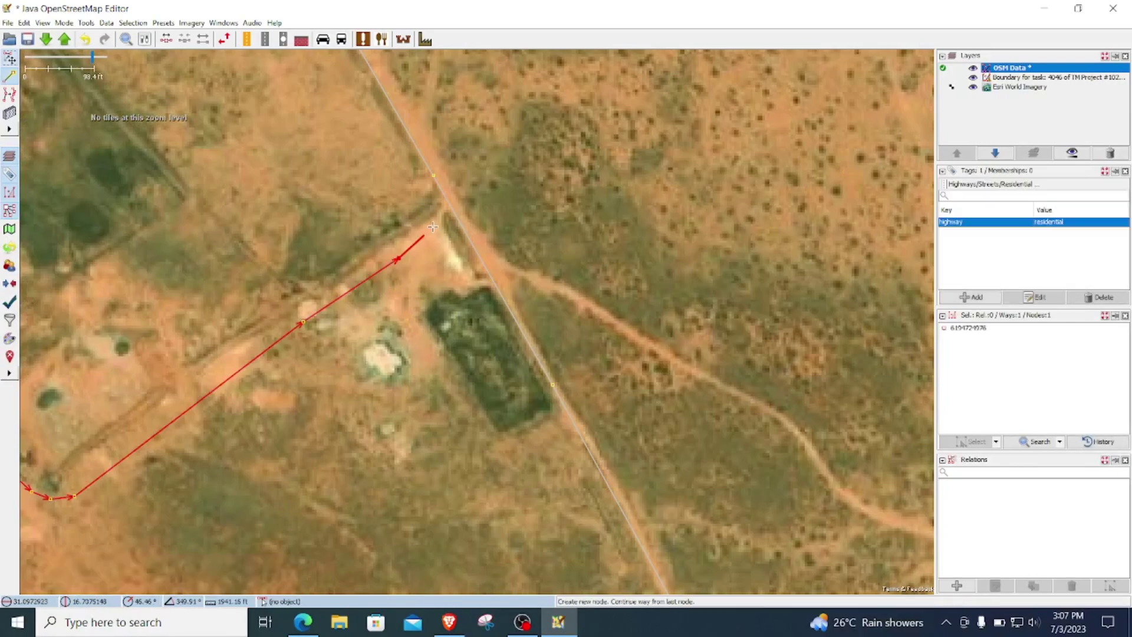
{"action": "left_click", "coordinate": [450, 207]}
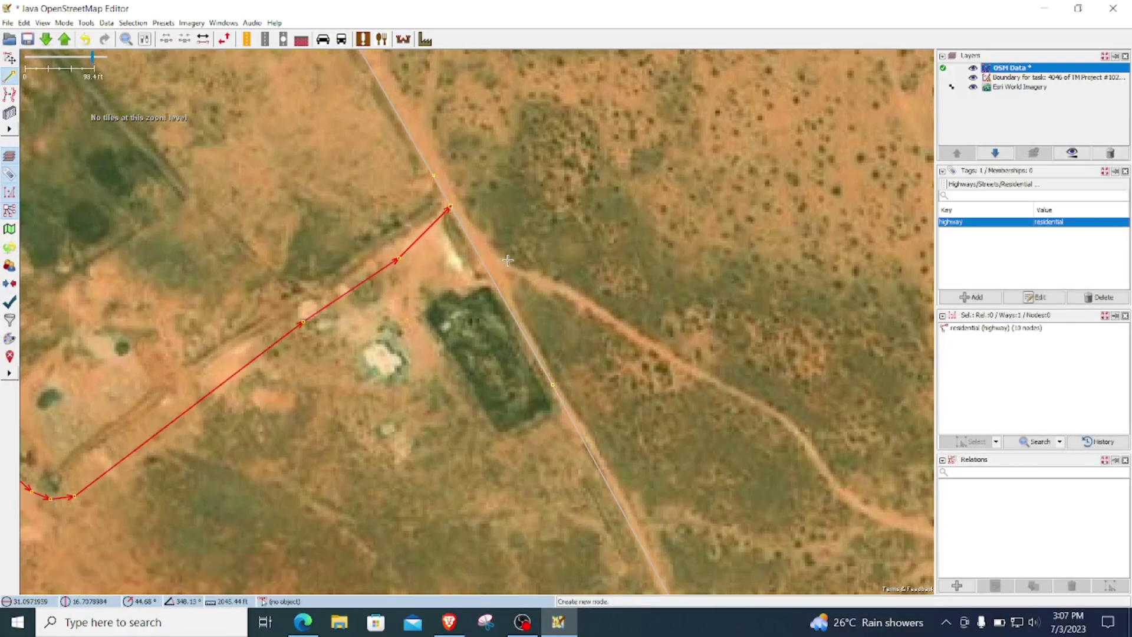
{"action": "key", "text": "Escape"}
Survey the task area southeast of the residential road for unmapped buildings, as far as the walled compound on the southern boundary
{"action": "scroll", "coordinate": [497, 268], "scroll_direction": "down", "scroll_amount": 3}
{"action": "scroll", "coordinate": [454, 334], "scroll_direction": "up", "scroll_amount": 4}
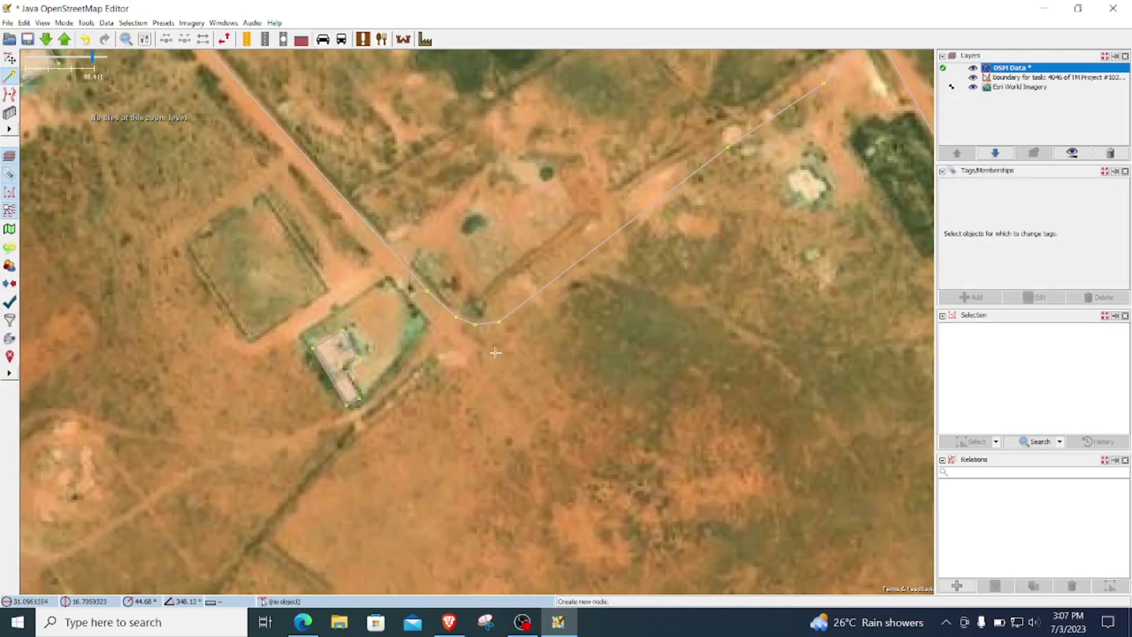
{"action": "scroll", "coordinate": [496, 353], "scroll_direction": "down", "scroll_amount": 2}
{"action": "left_click_drag", "start_coordinate": [437, 434], "coordinate": [670, 148]}
{"action": "scroll", "coordinate": [500, 367], "scroll_direction": "down", "scroll_amount": 2}
{"action": "scroll", "coordinate": [501, 368], "scroll_direction": "down", "scroll_amount": 2}
{"action": "left_click_drag", "start_coordinate": [621, 401], "coordinate": [461, 341]}
{"action": "scroll", "coordinate": [481, 365], "scroll_direction": "up", "scroll_amount": 4}
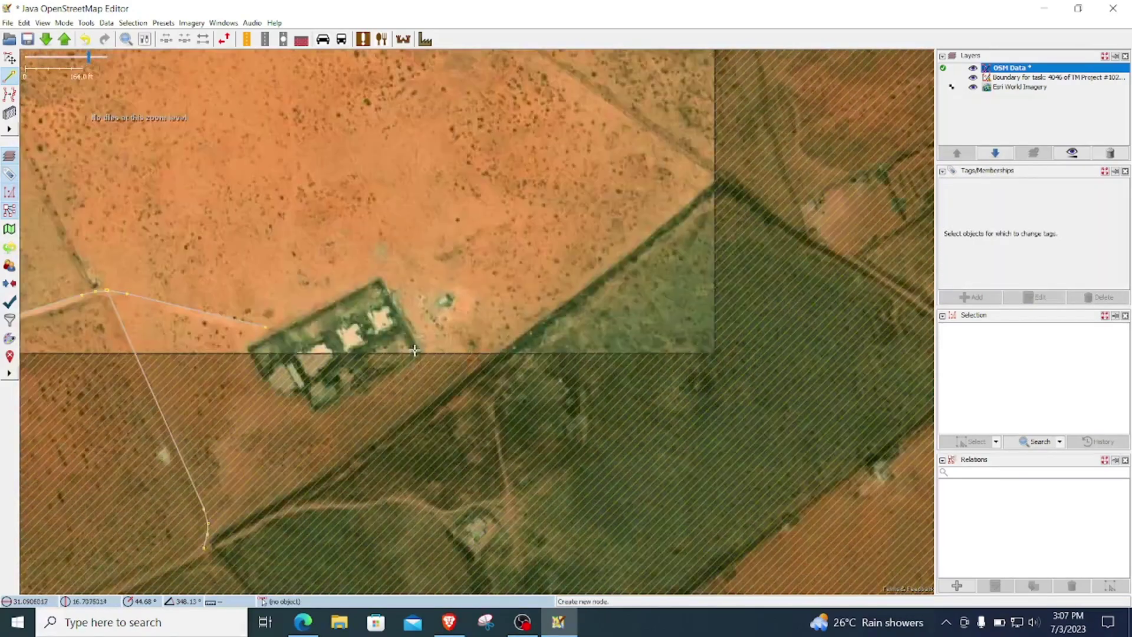
Draw a rectangular building over the middle bright-roofed house in the walled compound at the task's southern boundary
{"action": "scroll", "coordinate": [374, 346], "scroll_direction": "up", "scroll_amount": 2}
{"action": "left_click_drag", "start_coordinate": [355, 320], "coordinate": [392, 301]}
{"action": "key", "text": "ctrl+Left"}
{"action": "key", "text": "ctrl+Down"}
{"action": "scroll", "coordinate": [391, 273], "scroll_direction": "up", "scroll_amount": 4}
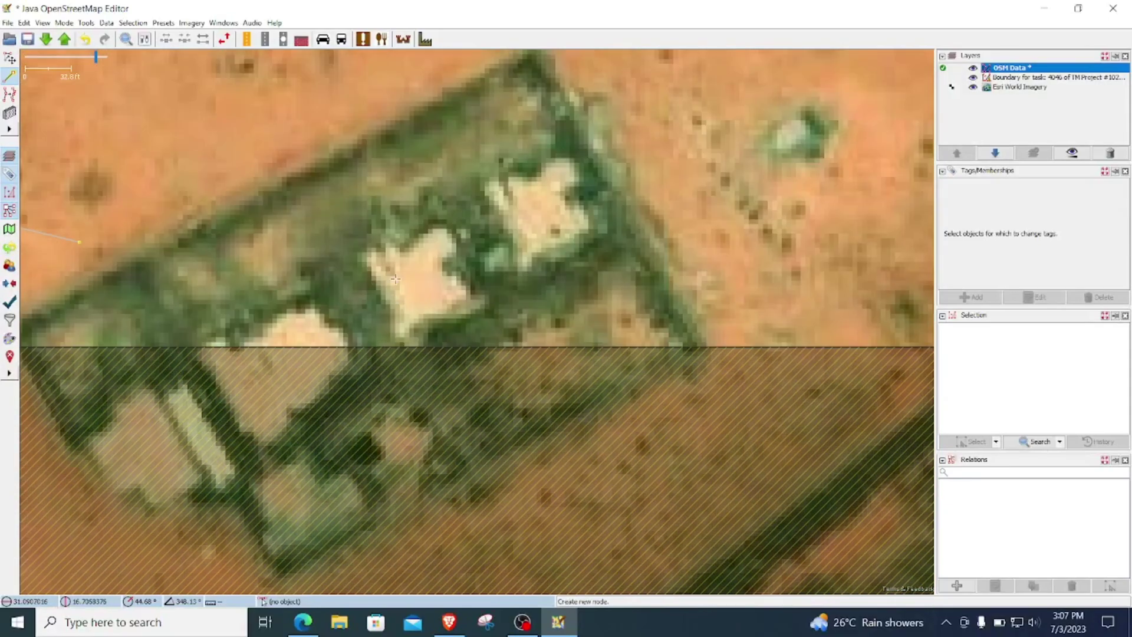
{"action": "key", "text": "b"}
{"action": "left_click", "coordinate": [370, 261]}
{"action": "left_click", "coordinate": [439, 227]}
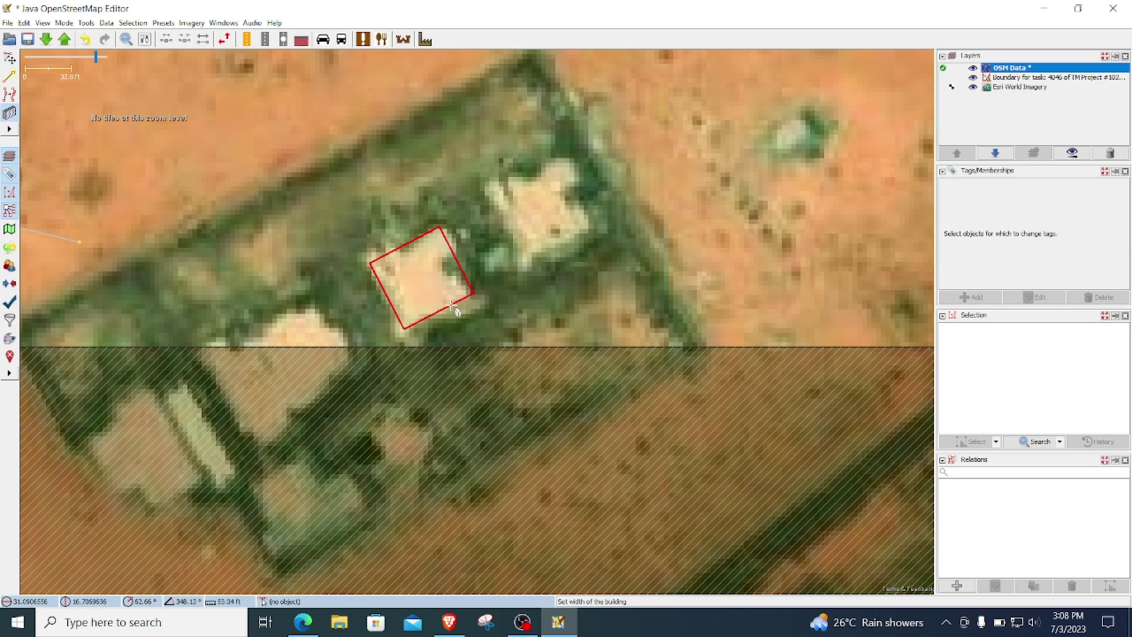
{"action": "left_click", "coordinate": [448, 301]}
Cut a notch into the new building's eastern side and a small offset into its northern side to follow the roof
{"action": "double_click", "coordinate": [457, 260]}
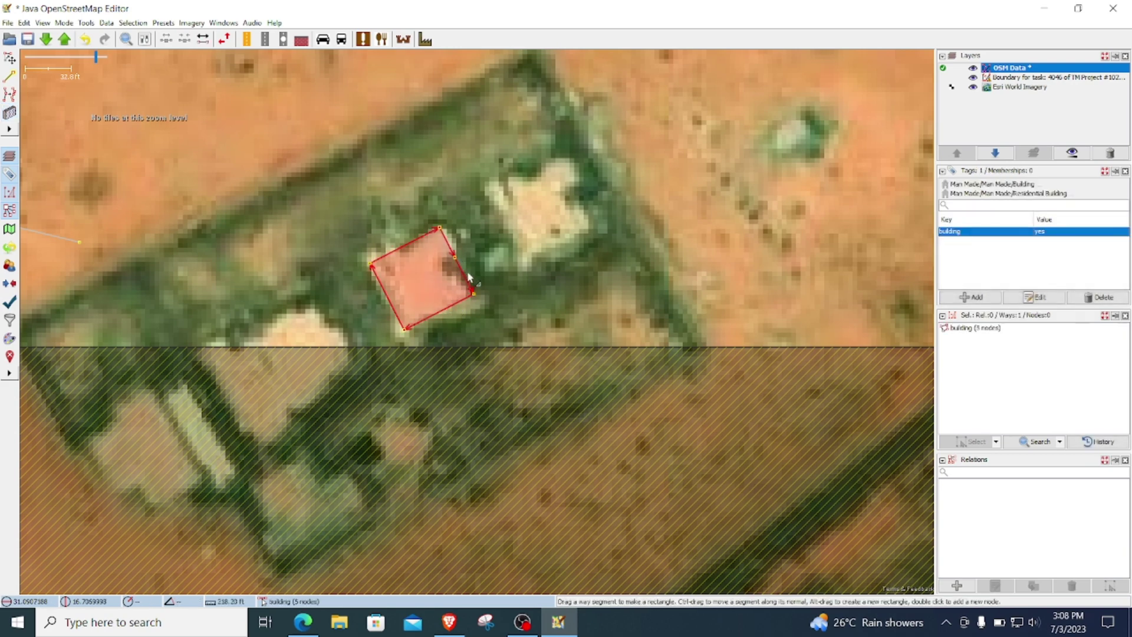
{"action": "double_click", "coordinate": [464, 275]}
{"action": "left_click_drag", "start_coordinate": [459, 266], "coordinate": [448, 271]}
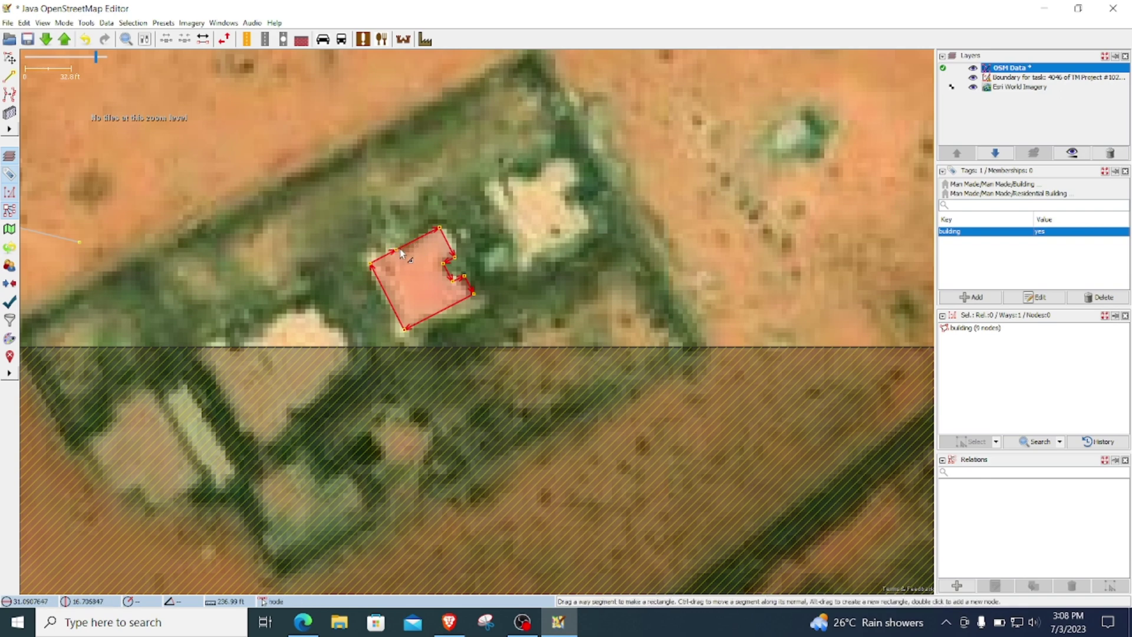
{"action": "left_click_drag", "start_coordinate": [408, 249], "coordinate": [409, 251]}
Draw a rectangular building over the compound's northeastern house and extend the northern part of its eastern side outward
{"action": "left_click_drag", "start_coordinate": [481, 243], "coordinate": [371, 287]}
{"action": "left_click", "coordinate": [364, 292]}
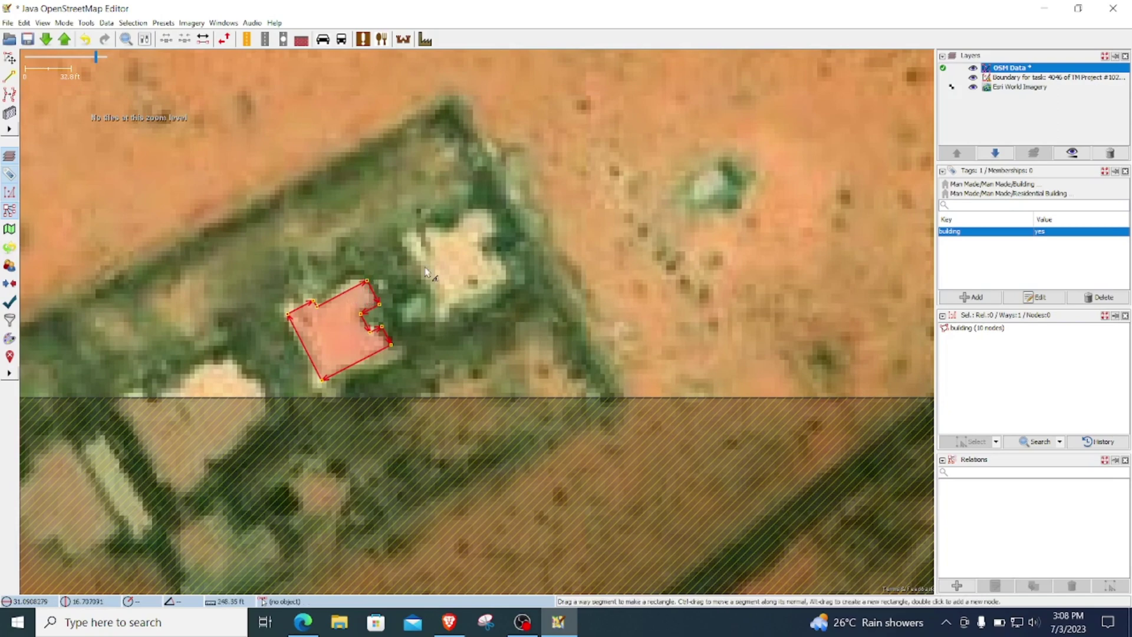
{"action": "left_click", "coordinate": [409, 247]}
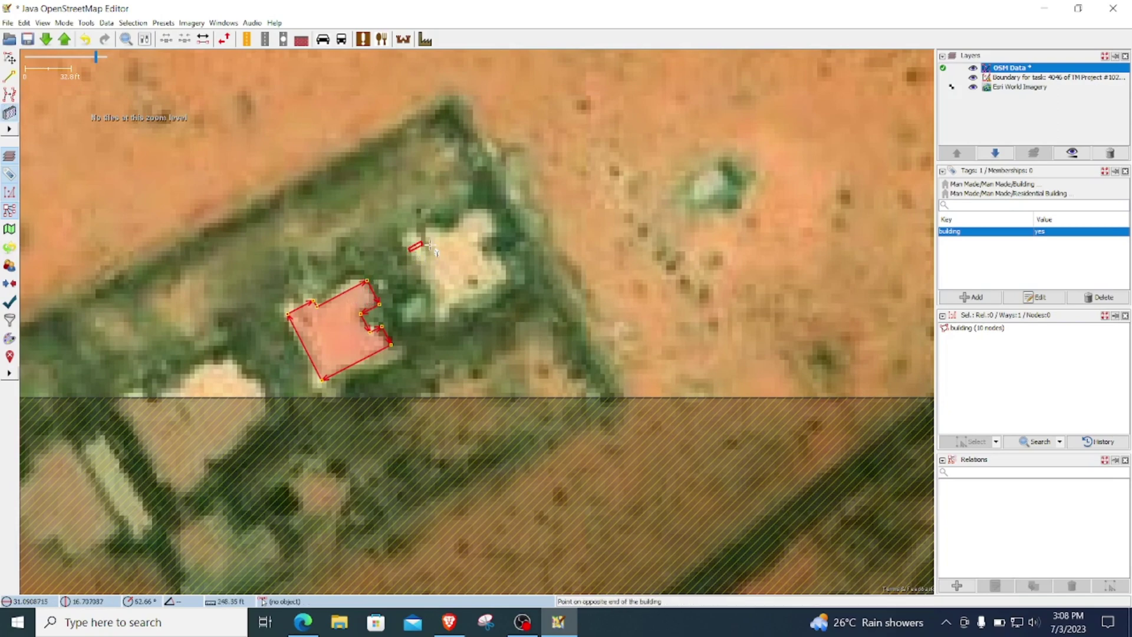
{"action": "left_click", "coordinate": [504, 284]}
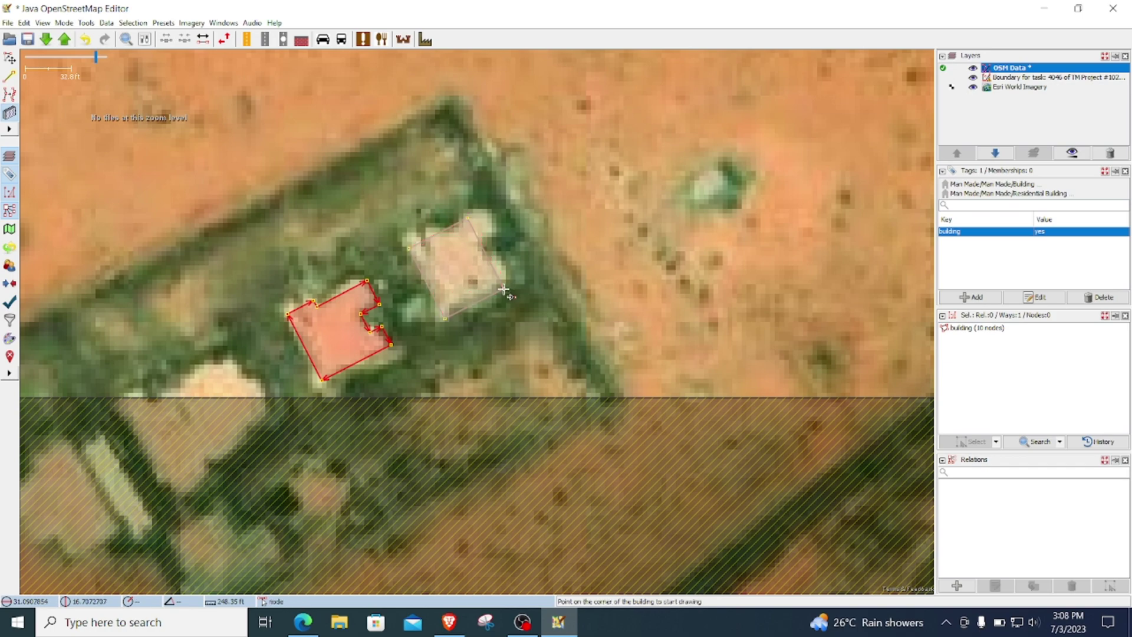
{"action": "double_click", "coordinate": [482, 247]}
{"action": "left_click_drag", "start_coordinate": [475, 232], "coordinate": [497, 220]}
Review the mapped roads and buildings across the whole task area with nothing selected
{"action": "left_click_drag", "start_coordinate": [395, 314], "coordinate": [601, 192]}
{"action": "scroll", "coordinate": [397, 278], "scroll_direction": "down", "scroll_amount": 4}
{"action": "left_click_drag", "start_coordinate": [397, 278], "coordinate": [457, 496]}
{"action": "scroll", "coordinate": [352, 284], "scroll_direction": "down", "scroll_amount": 2}
{"action": "key", "text": "s"}
{"action": "left_click", "coordinate": [401, 291]}
{"action": "left_click_drag", "start_coordinate": [250, 83], "coordinate": [566, 342]}
{"action": "left_click_drag", "start_coordinate": [471, 197], "coordinate": [416, 293]}
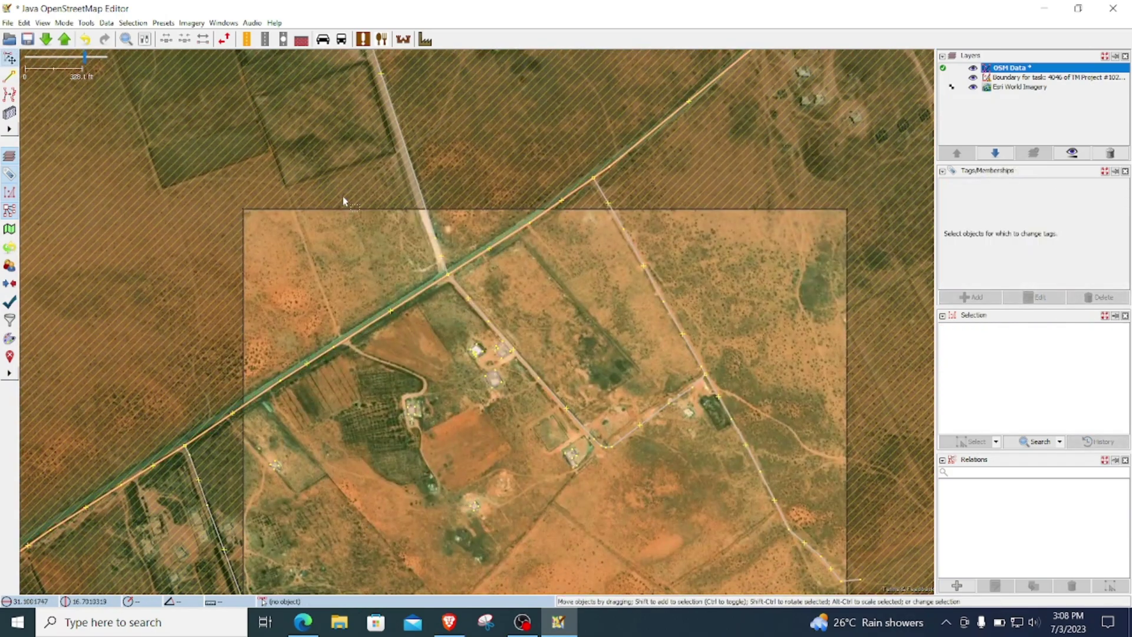
{"action": "left_click_drag", "start_coordinate": [557, 329], "coordinate": [418, 165]}
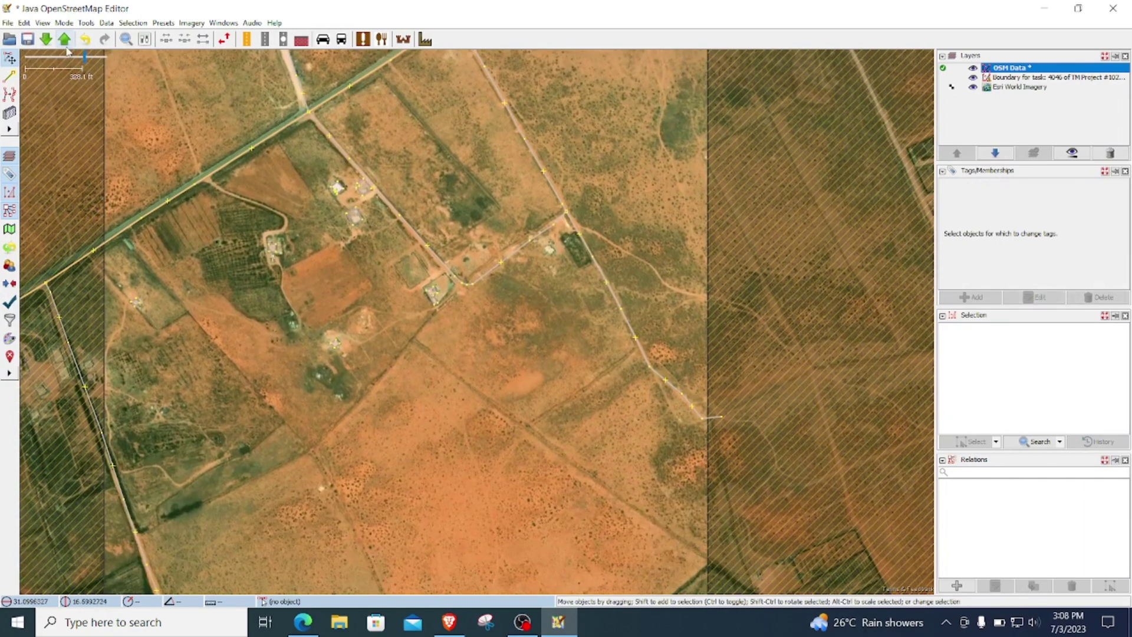
Upload the edits despite the unnamed-way warnings, putting "Added buildings and roads" before the hashtags in the changeset comment
{"action": "left_click", "coordinate": [65, 41]}
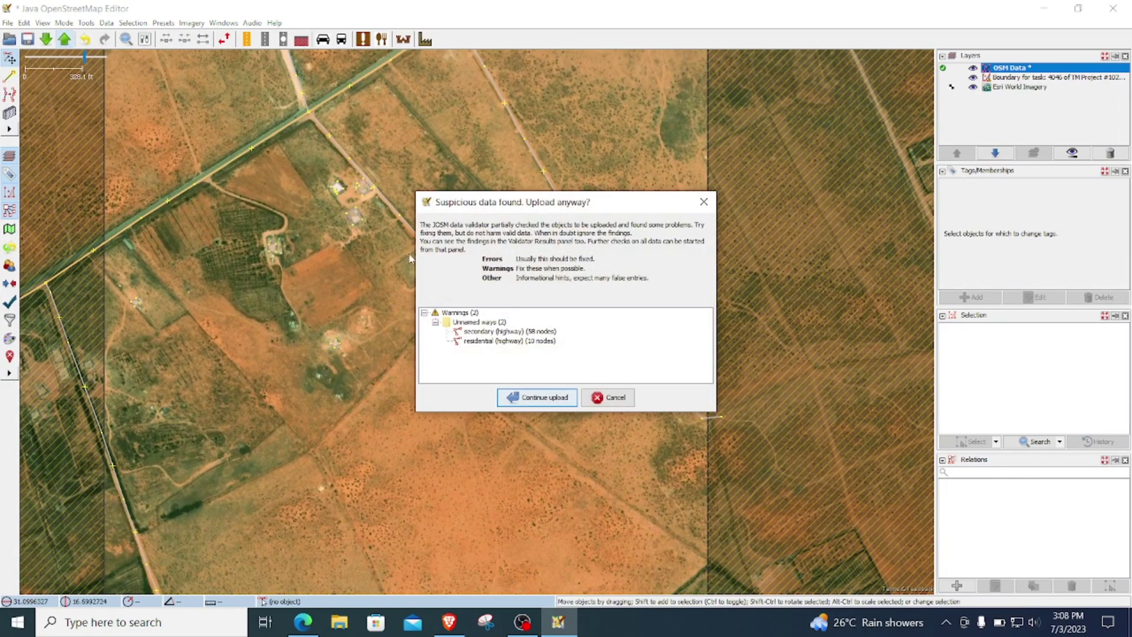
{"action": "left_click", "coordinate": [541, 398]}
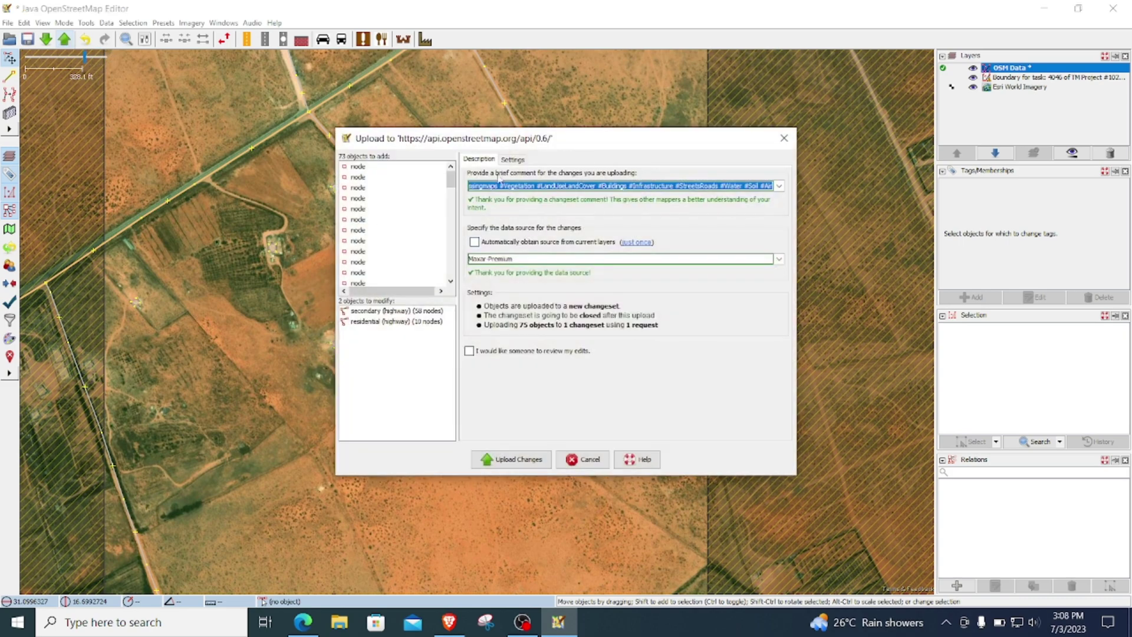
{"action": "left_click", "coordinate": [475, 186]}
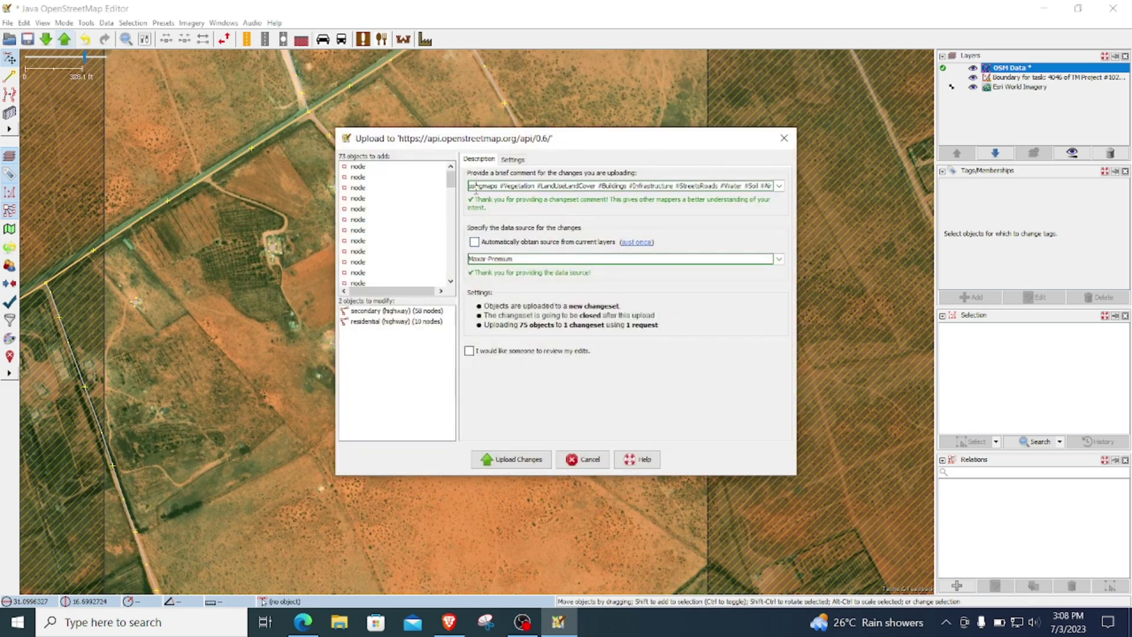
{"action": "key", "text": "Left"}
{"action": "key", "text": "Left"}
{"action": "key", "text": "Left"}
{"action": "key", "text": "Left"}
{"action": "key", "text": "Left"}
{"action": "key", "text": "Left"}
{"action": "key", "text": "Left"}
{"action": "key", "text": "Left"}
{"action": "key", "text": "Left"}
{"action": "key", "text": "Left"}
{"action": "key", "text": "Left"}
{"action": "key", "text": "Left"}
{"action": "key", "text": "Left"}
{"action": "key", "text": "Left"}
{"action": "key", "text": "Left"}
{"action": "key", "text": "Left"}
{"action": "key", "text": "Left"}
{"action": "key", "text": "Left"}
{"action": "key", "text": "Left"}
{"action": "key", "text": "Left"}
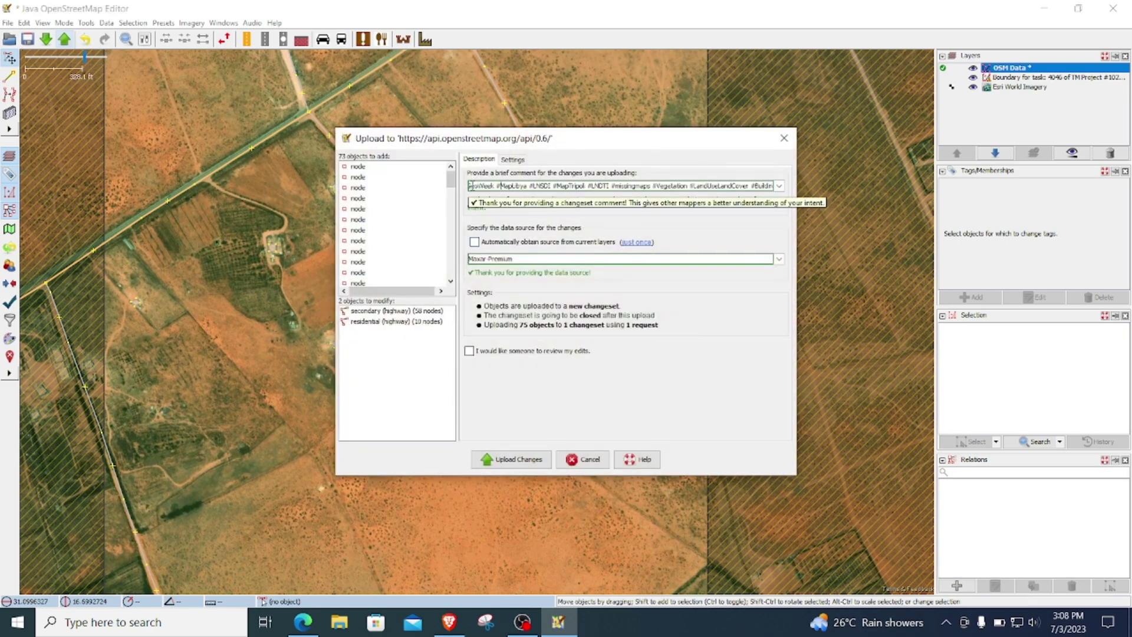
{"action": "key", "text": "Left"}
{"action": "key", "text": "Left"}
{"action": "key", "text": "Left"}
{"action": "key", "text": "Left"}
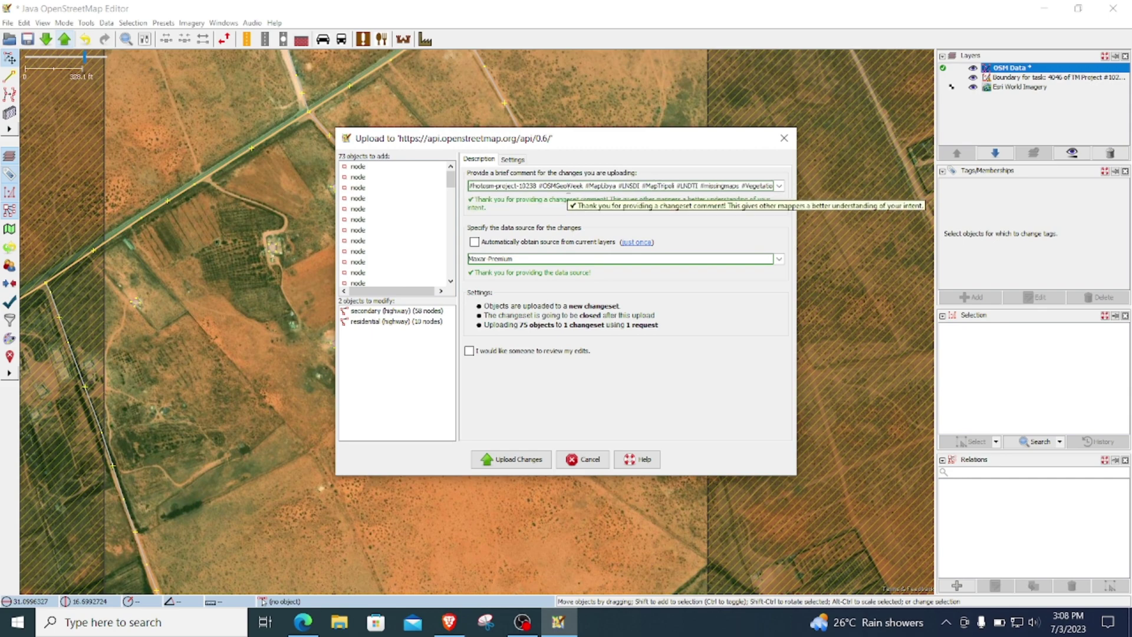
{"action": "type", "text": "Added"}
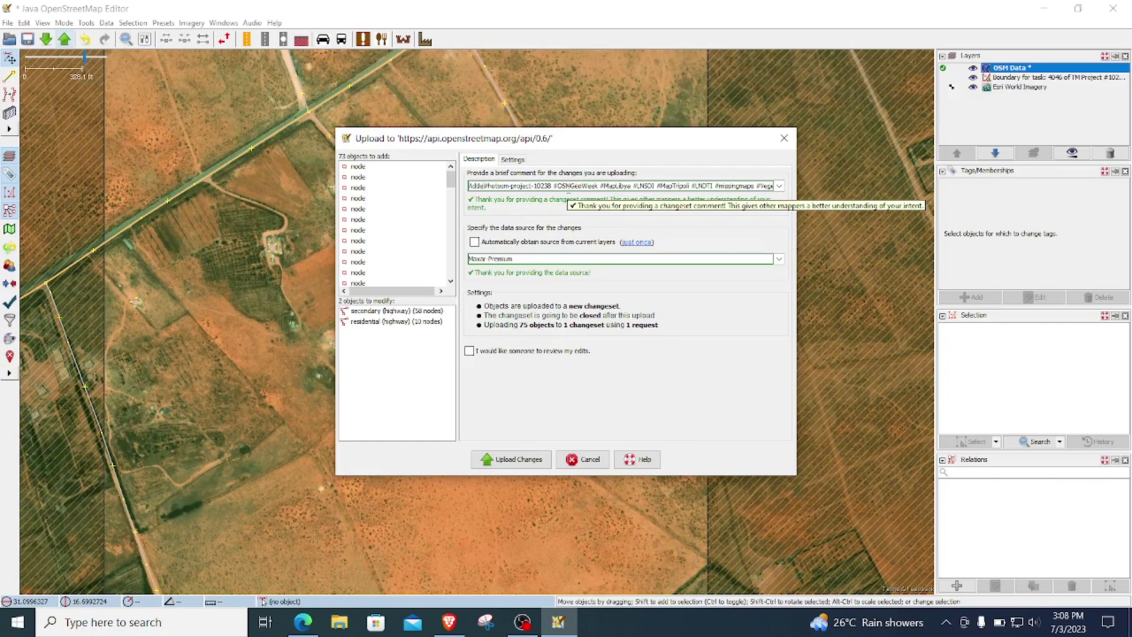
{"action": "type", "text": " a"}
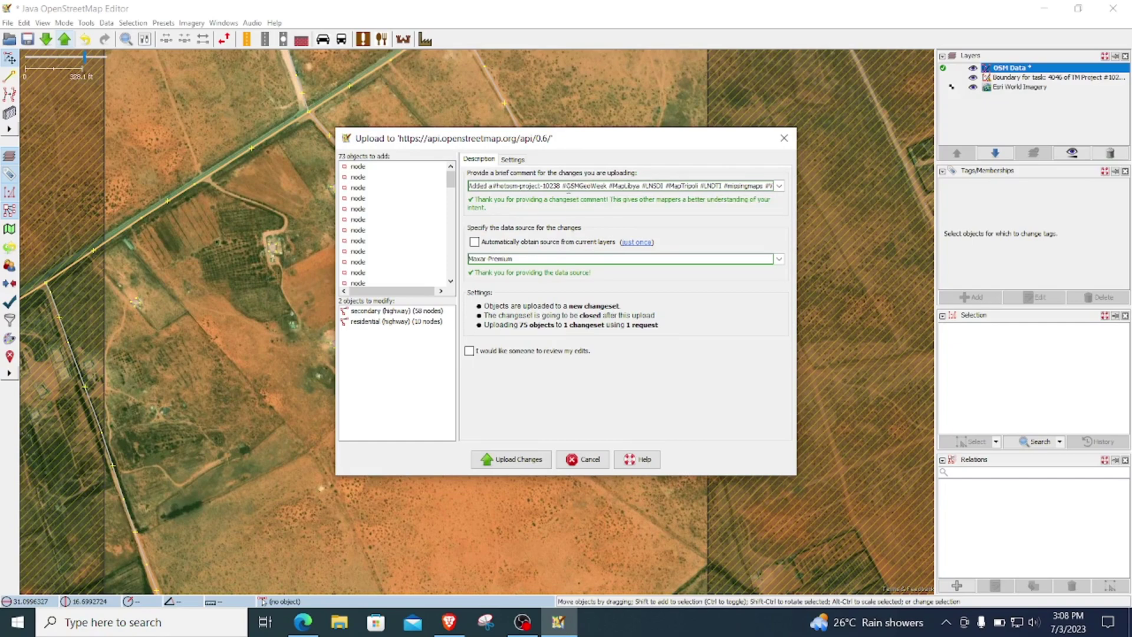
{"action": "type", "text": "uild"}
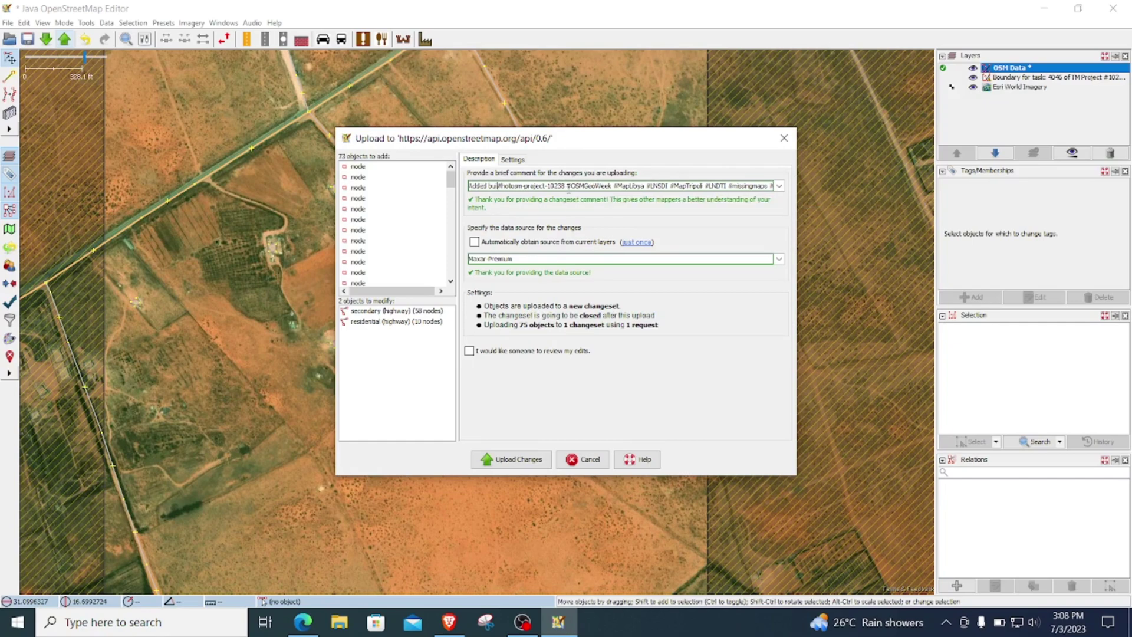
{"action": "type", "text": "ing"}
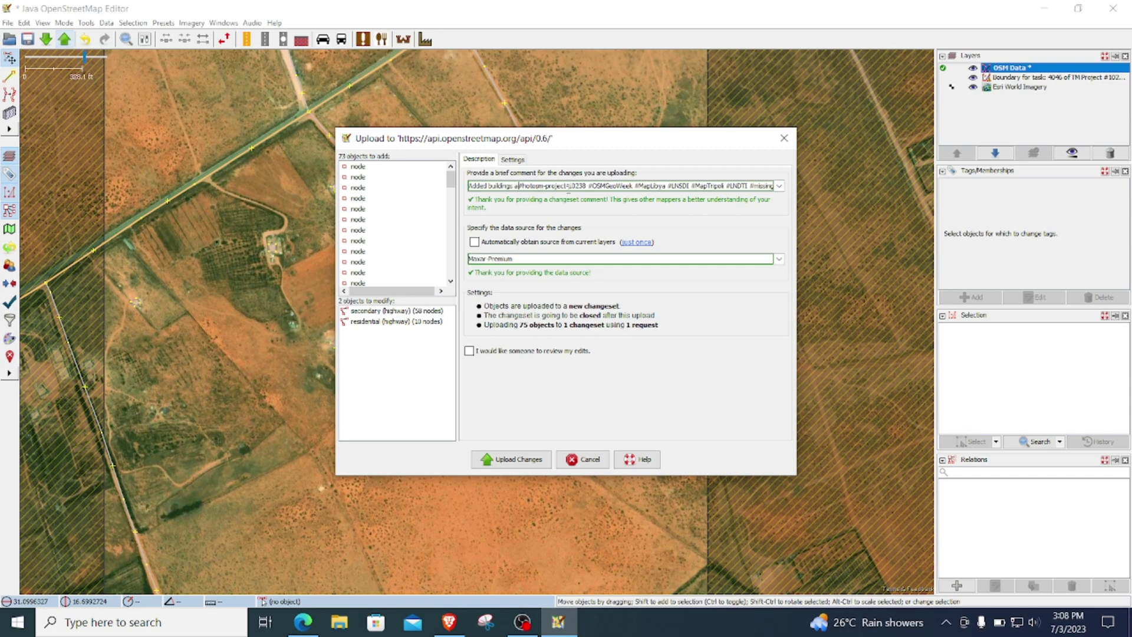
{"action": "type", "text": "s and road"}
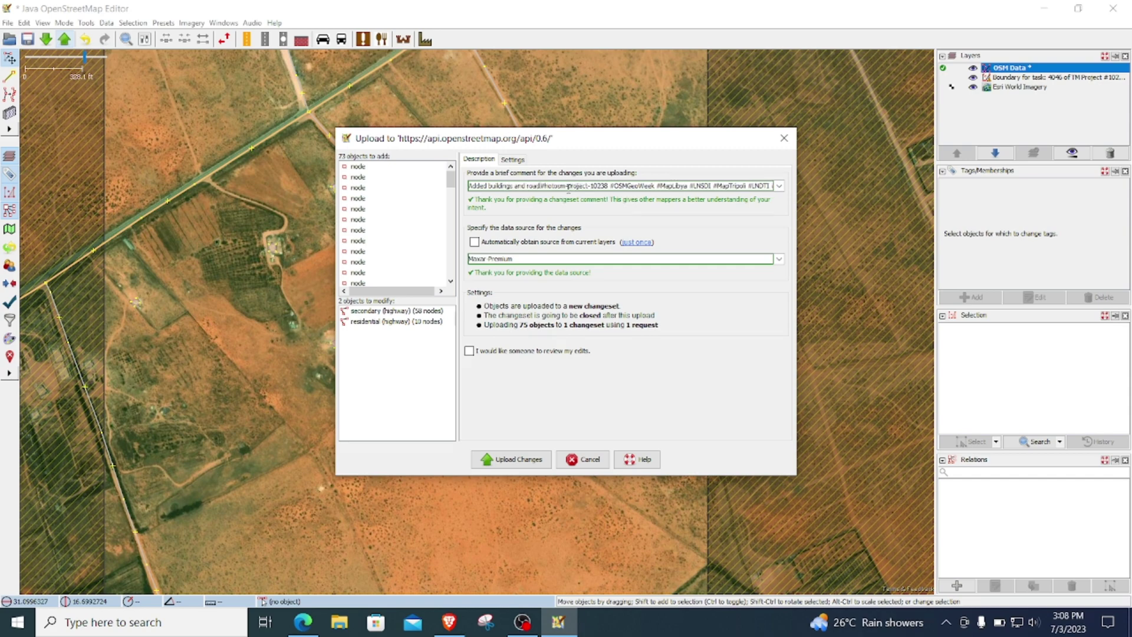
{"action": "type", "text": "s"}
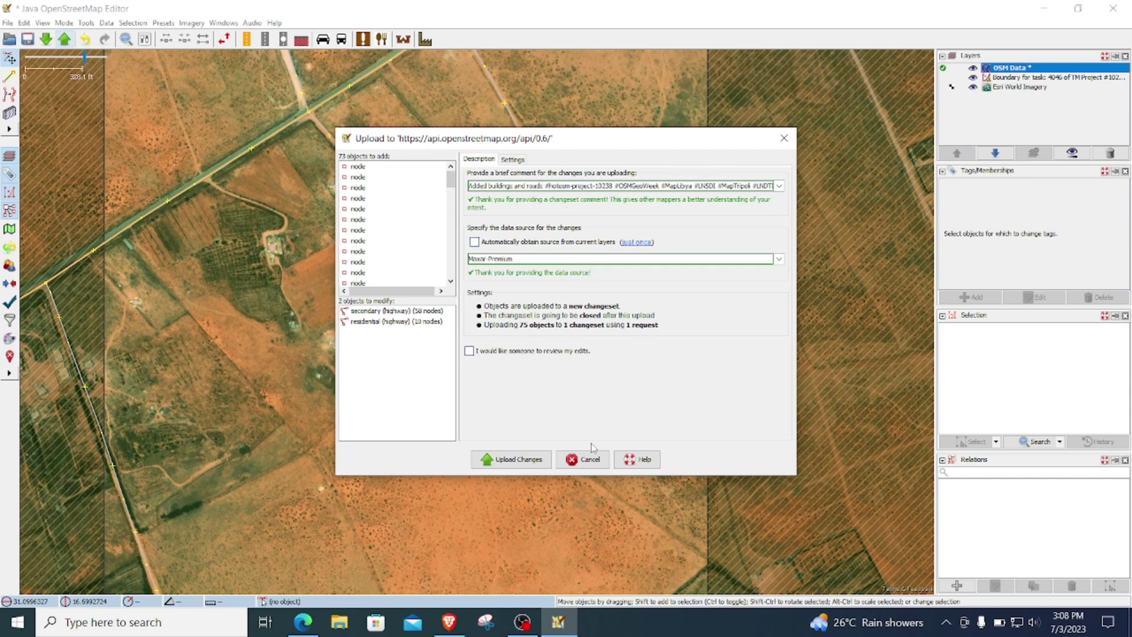
{"action": "left_click", "coordinate": [525, 457]}
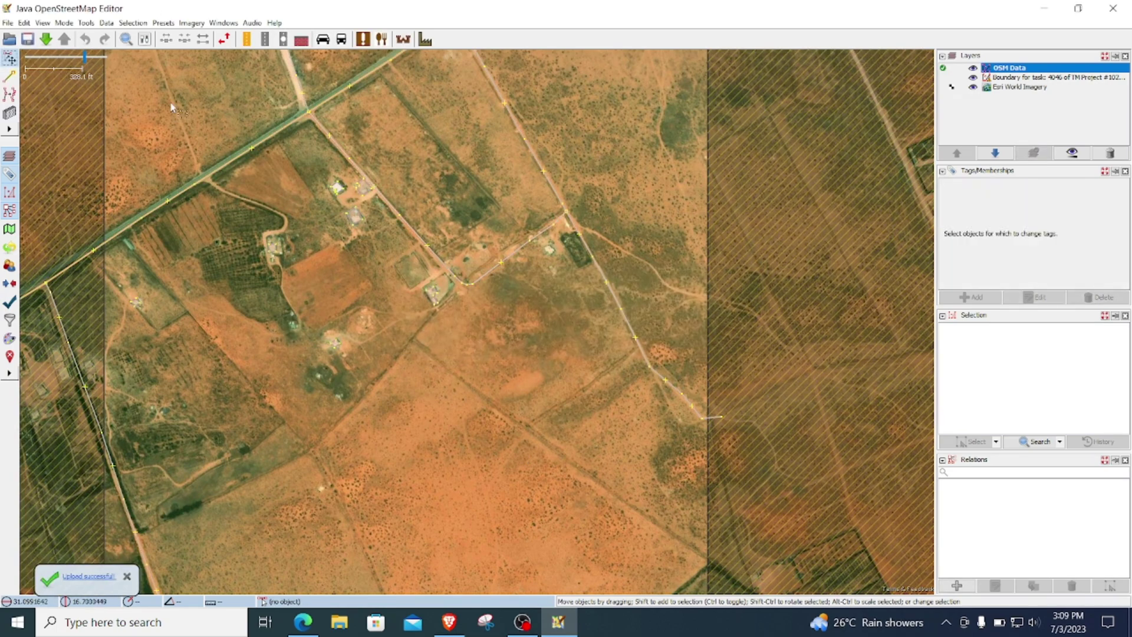
Delete the OSM data, task boundary and Esri World Imagery layers
{"action": "left_click", "coordinate": [265, 137]}
{"action": "key", "text": "Escape"}
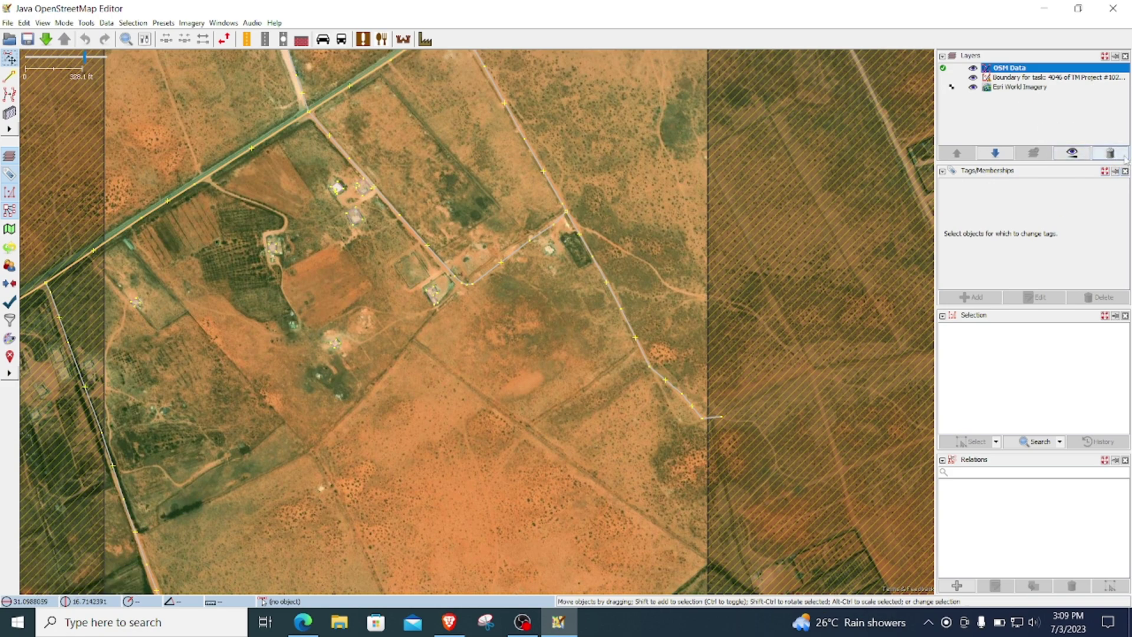
{"action": "left_click", "coordinate": [1122, 156]}
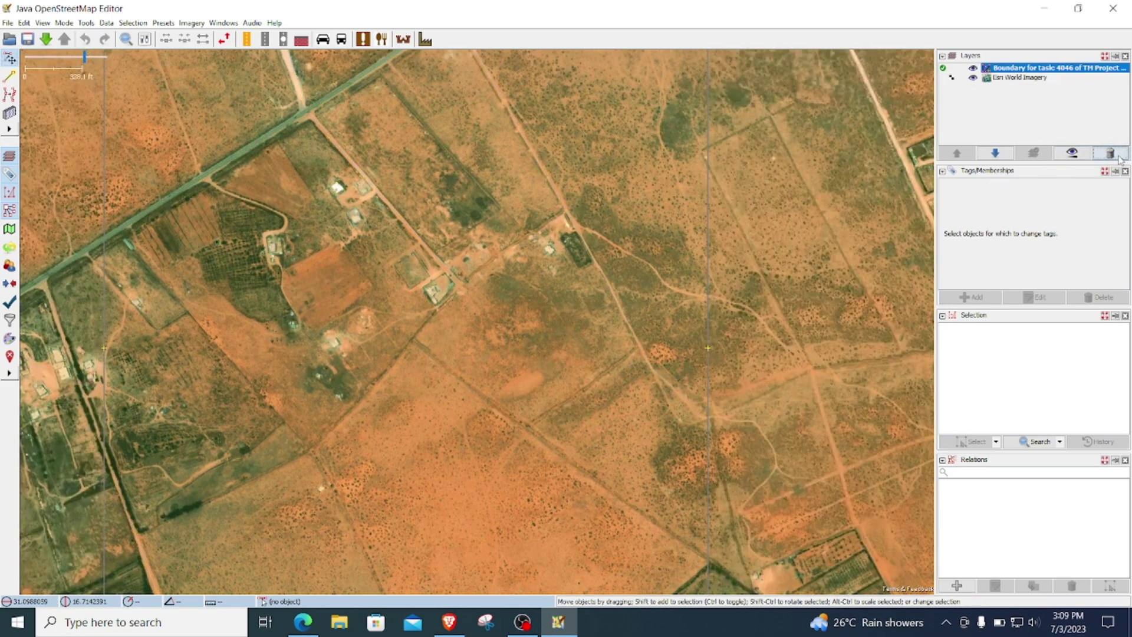
{"action": "left_click", "coordinate": [1120, 158]}
{"action": "left_click", "coordinate": [1120, 158]}
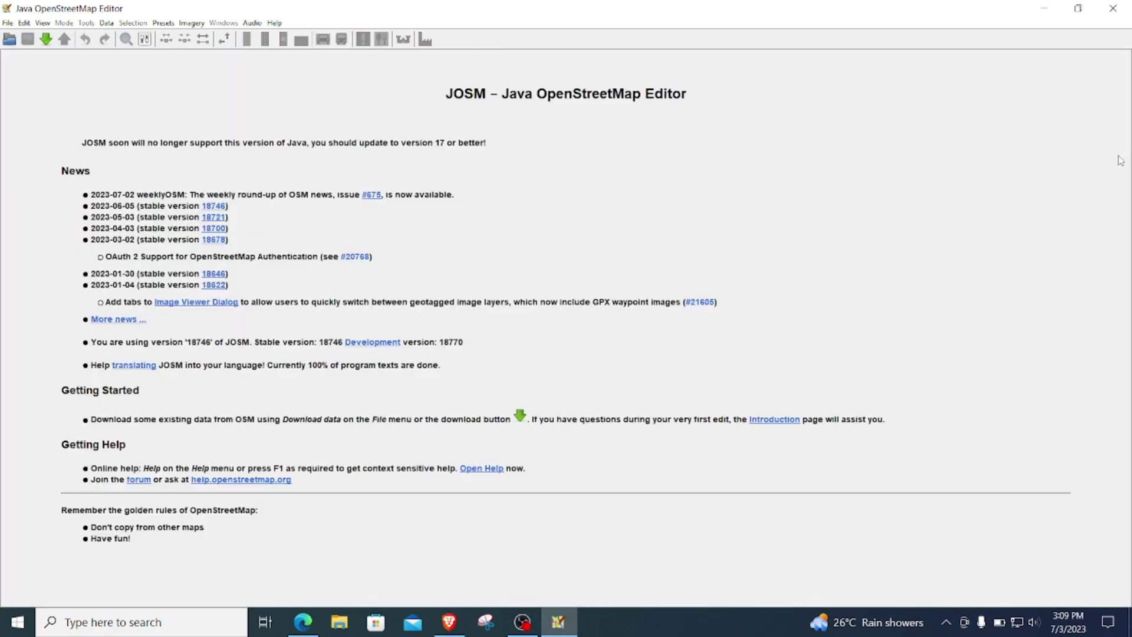
Start a new OSM data download and search for areas around the place Katakwi
{"action": "left_click", "coordinate": [50, 42]}
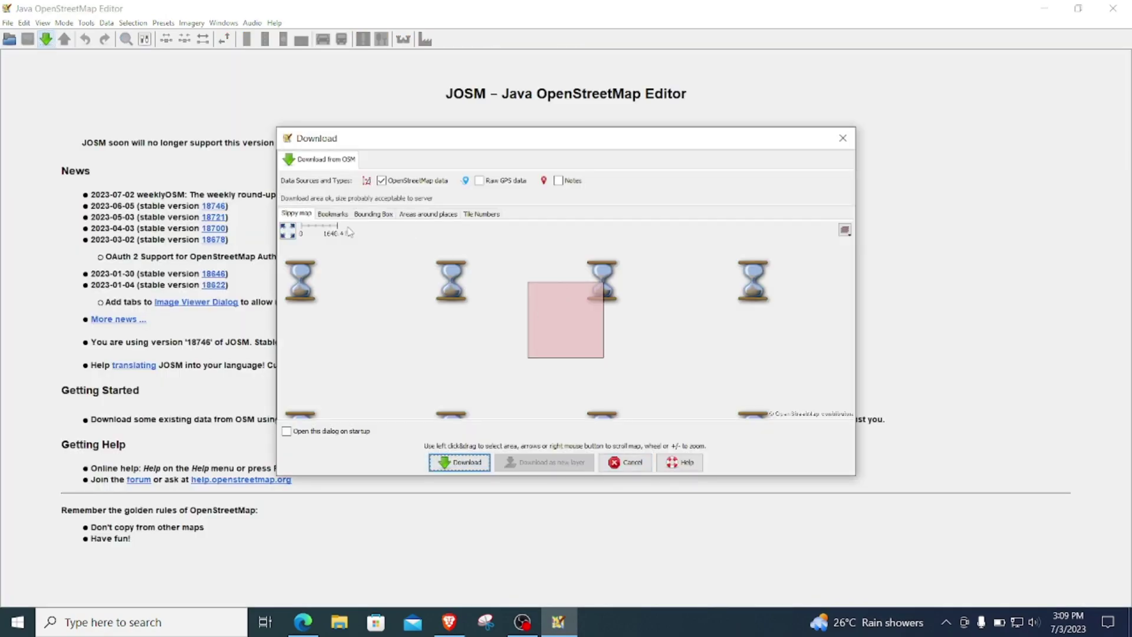
{"action": "left_click", "coordinate": [428, 214]}
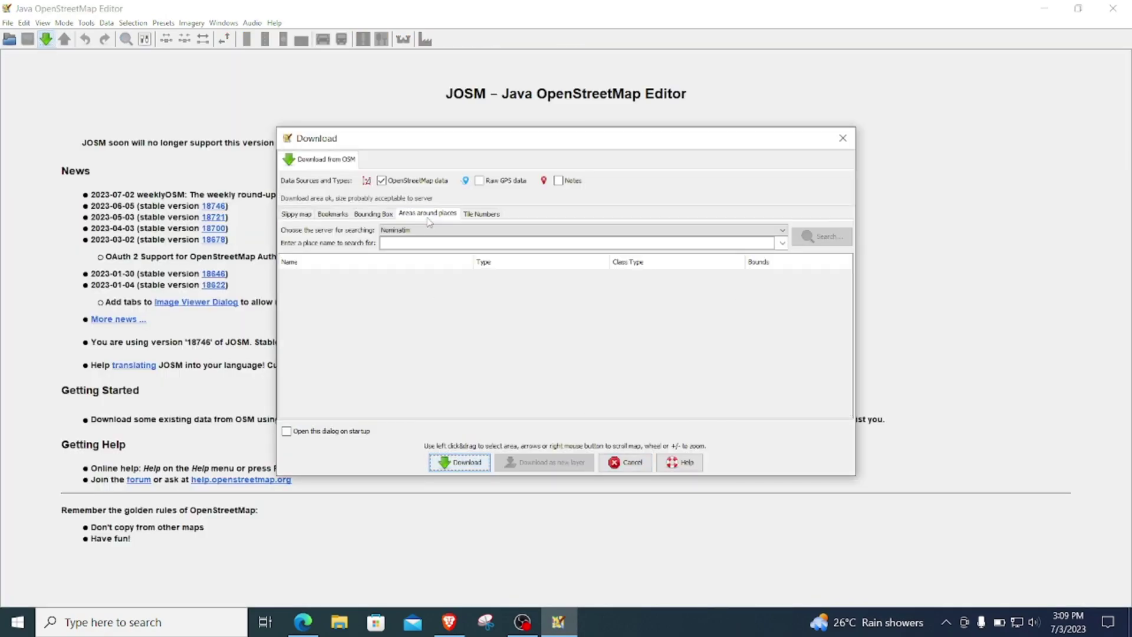
{"action": "left_click", "coordinate": [464, 245]}
{"action": "type", "text": "Kat"}
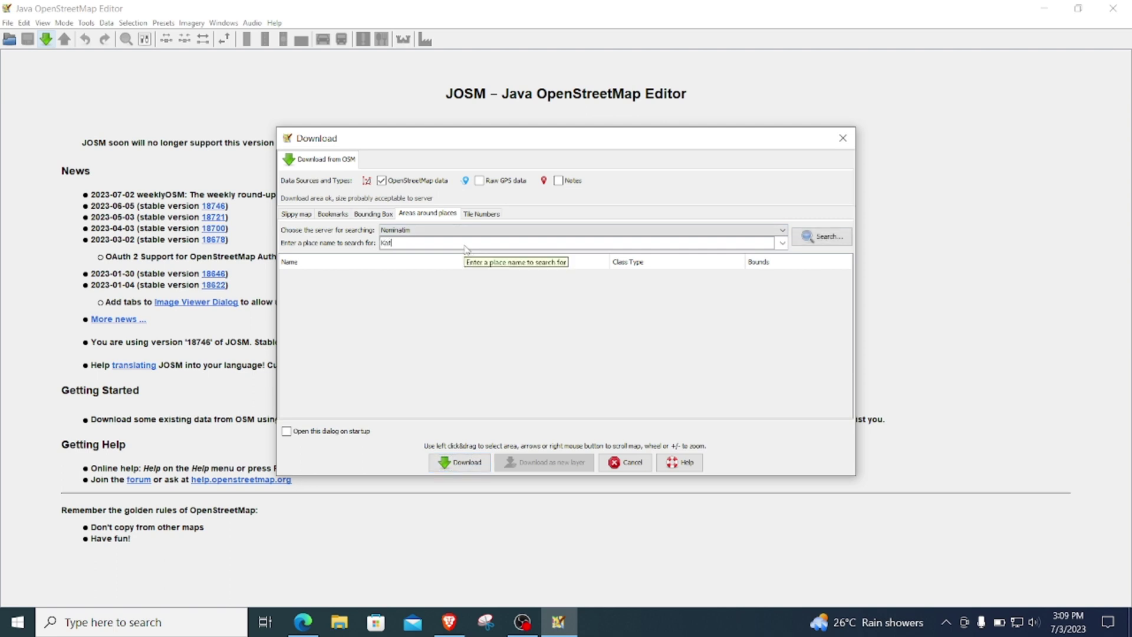
{"action": "type", "text": "akwi"}
{"action": "left_click", "coordinate": [824, 236]}
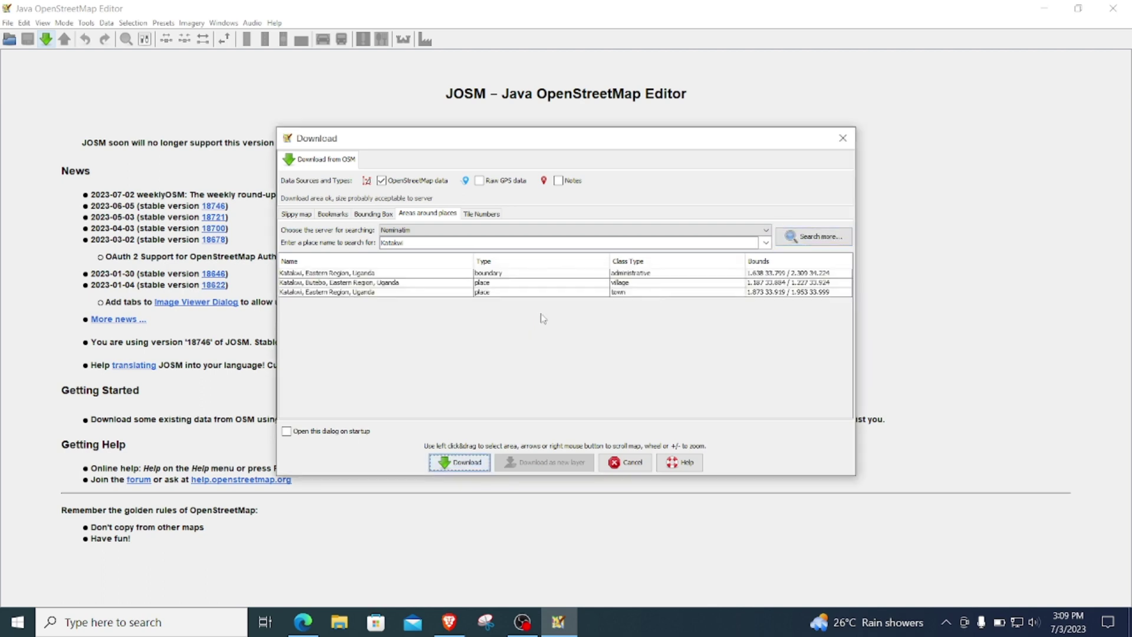
Download the OpenStreetMap data for the Katakwi result classed as a town in Eastern Region, Uganda
{"action": "left_click", "coordinate": [361, 273]}
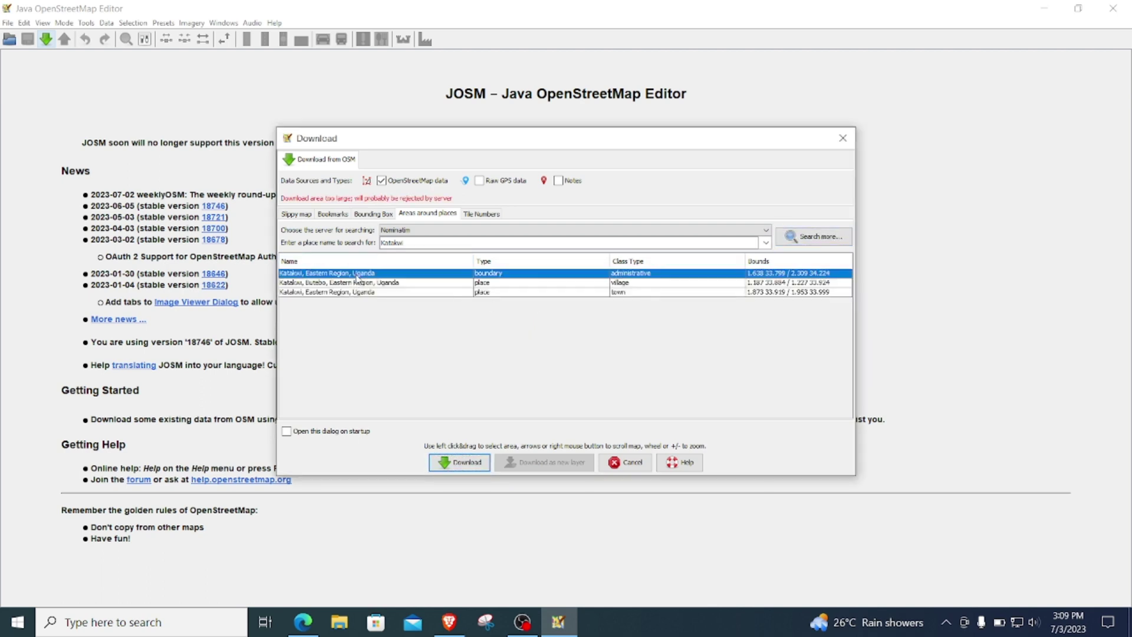
{"action": "left_click", "coordinate": [333, 293]}
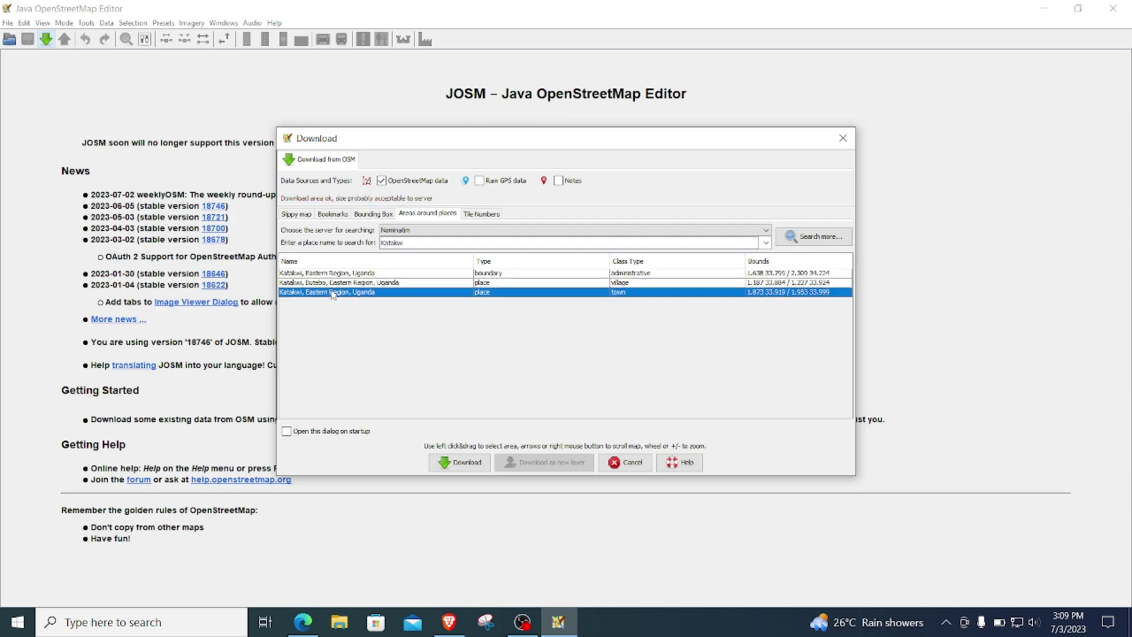
{"action": "left_click", "coordinate": [454, 460]}
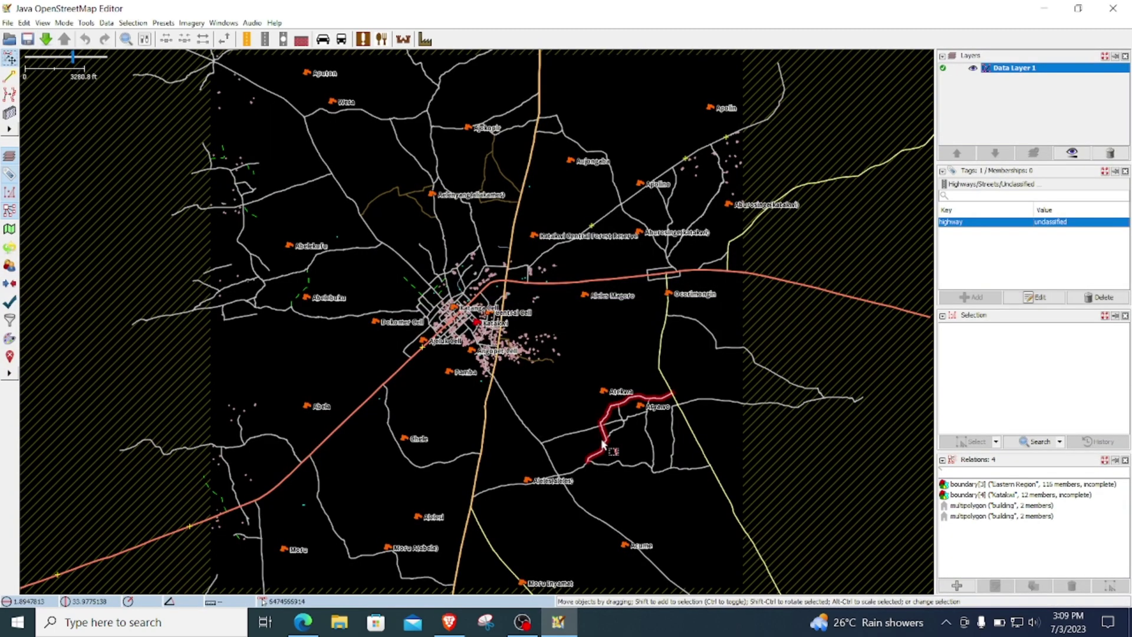
Clear the selection and add Esri World Imagery as the background for the downloaded data
{"action": "key", "text": "Escape"}
{"action": "left_click", "coordinate": [191, 23]}
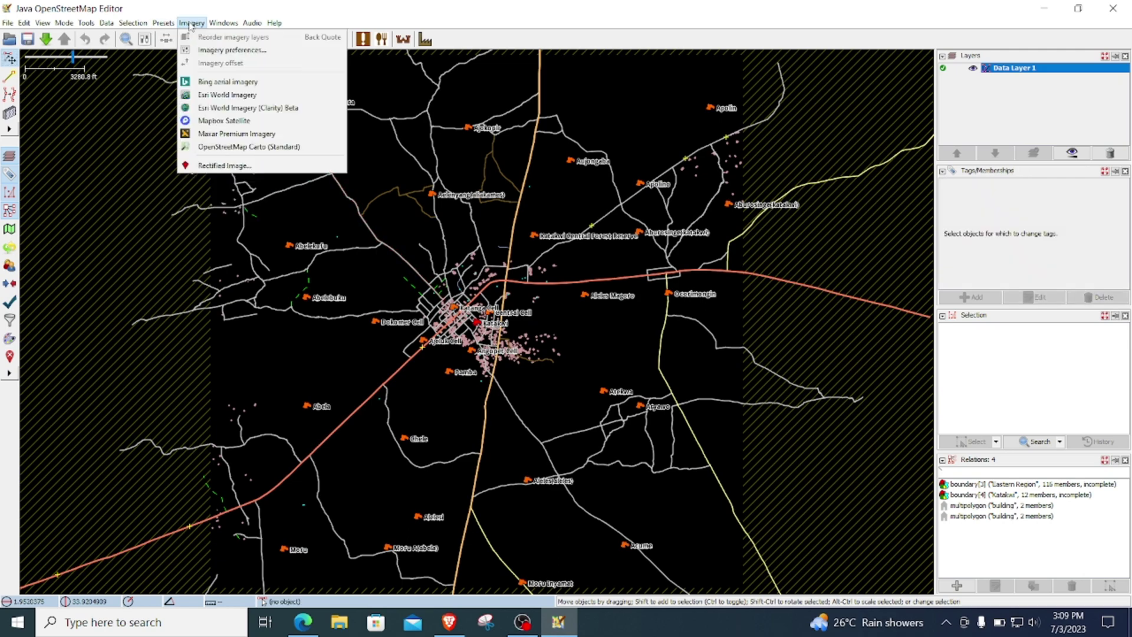
{"action": "left_click", "coordinate": [212, 98]}
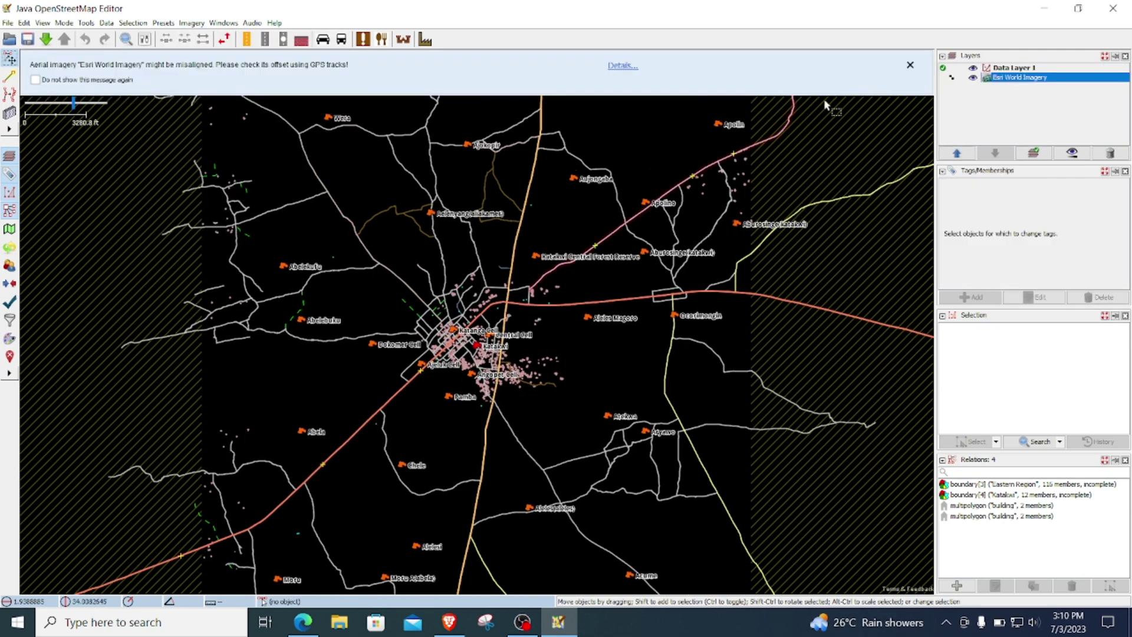
Dismiss the imagery misalignment notice and look over the downloaded Katakwi town data against the Esri imagery
{"action": "left_click", "coordinate": [909, 66]}
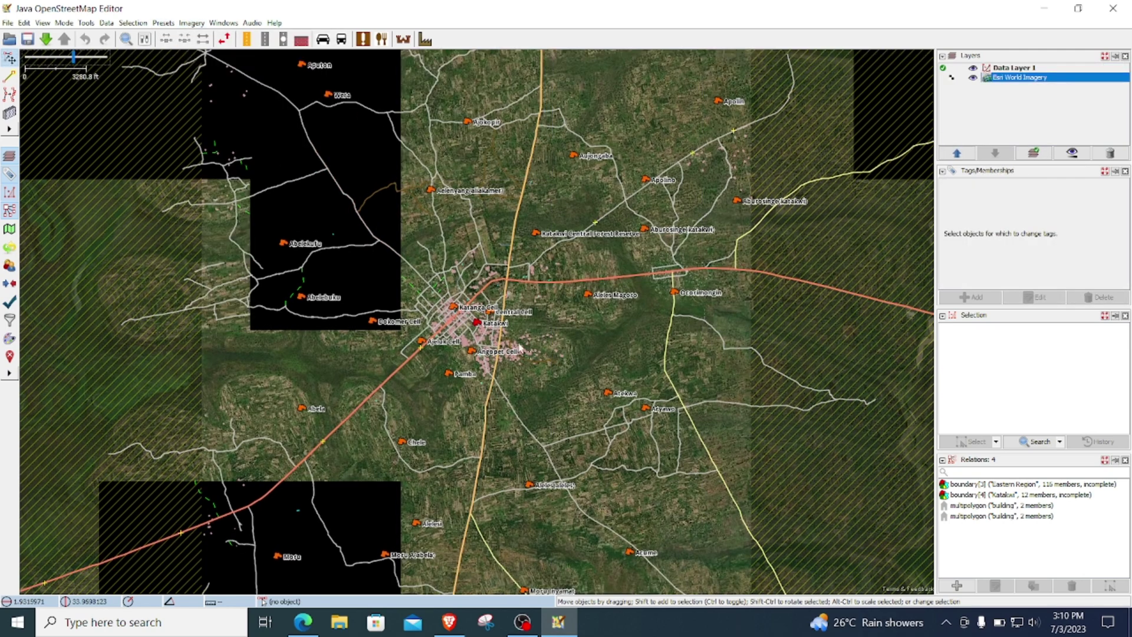
{"action": "left_click", "coordinate": [509, 288]}
{"action": "scroll", "coordinate": [510, 288], "scroll_direction": "down", "scroll_amount": 2}
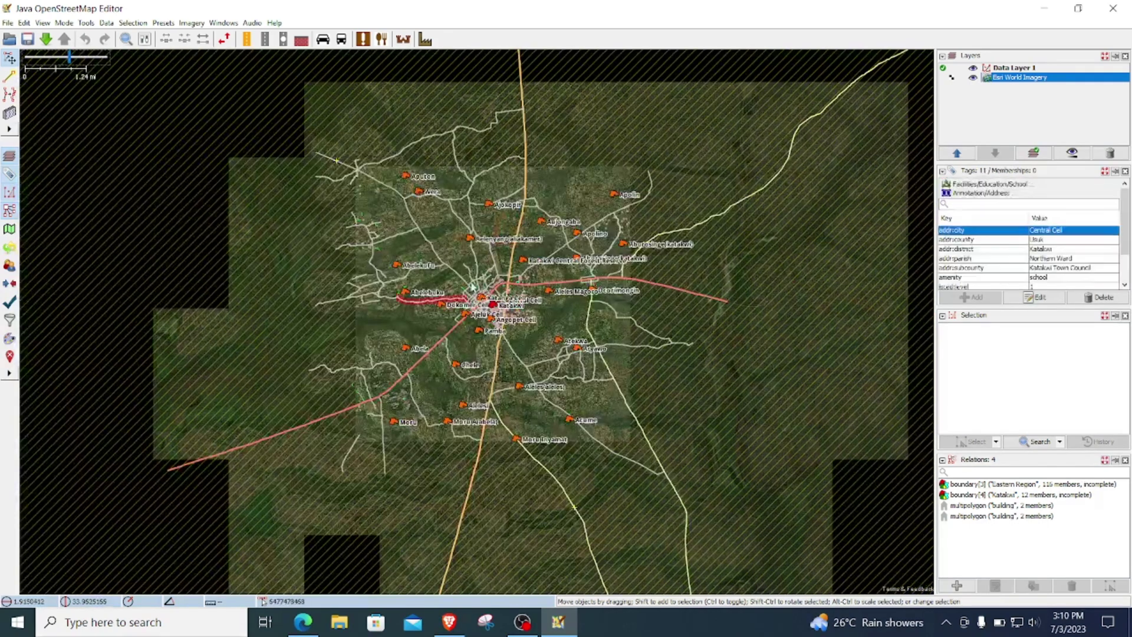
{"action": "scroll", "coordinate": [476, 281], "scroll_direction": "up", "scroll_amount": 10}
{"action": "scroll", "coordinate": [439, 327], "scroll_direction": "up", "scroll_amount": 2}
{"action": "left_click_drag", "start_coordinate": [522, 331], "coordinate": [497, 413]}
{"action": "scroll", "coordinate": [498, 413], "scroll_direction": "down", "scroll_amount": 2}
{"action": "scroll", "coordinate": [629, 338], "scroll_direction": "down", "scroll_amount": 2}
{"action": "left_click_drag", "start_coordinate": [670, 339], "coordinate": [512, 222]}
{"action": "left_click_drag", "start_coordinate": [520, 316], "coordinate": [473, 240]}
{"action": "scroll", "coordinate": [371, 191], "scroll_direction": "up", "scroll_amount": 4}
{"action": "left_click_drag", "start_coordinate": [406, 213], "coordinate": [571, 281]}
{"action": "scroll", "coordinate": [570, 281], "scroll_direction": "up", "scroll_amount": 1}
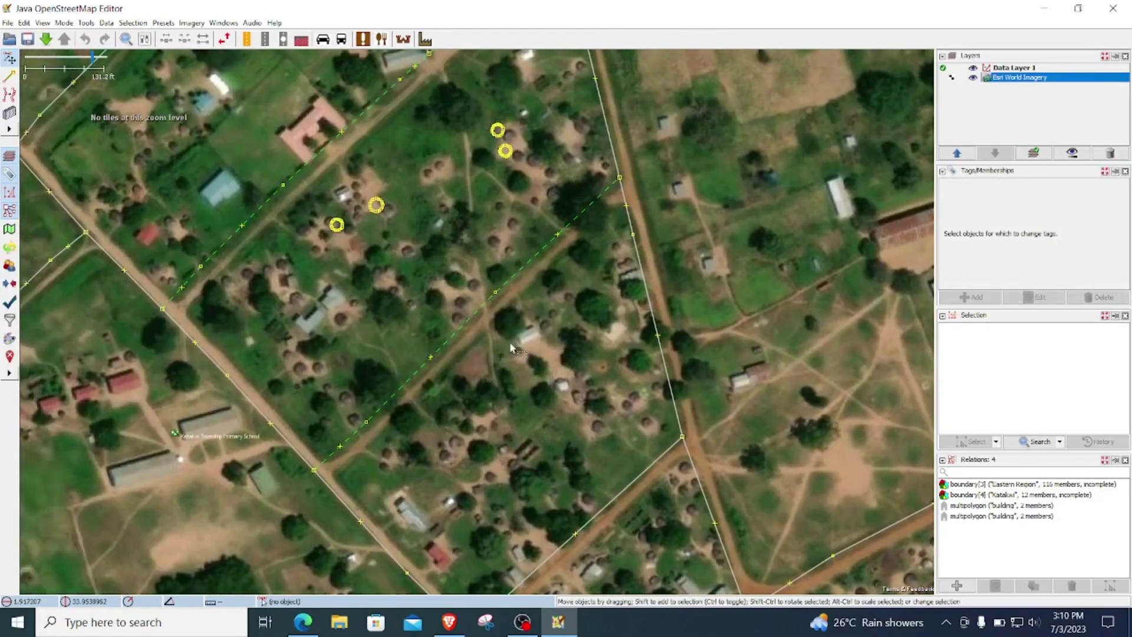
Examine the blocks along Katakwi's streets to compare outlined buildings with those visible in the imagery
{"action": "scroll", "coordinate": [596, 390], "scroll_direction": "up", "scroll_amount": 1}
{"action": "scroll", "coordinate": [596, 392], "scroll_direction": "up", "scroll_amount": 2}
{"action": "left_click_drag", "start_coordinate": [591, 405], "coordinate": [414, 256]}
{"action": "scroll", "coordinate": [478, 293], "scroll_direction": "down", "scroll_amount": 2}
{"action": "left_click_drag", "start_coordinate": [376, 389], "coordinate": [373, 300]}
{"action": "scroll", "coordinate": [557, 378], "scroll_direction": "down", "scroll_amount": 2}
{"action": "left_click_drag", "start_coordinate": [560, 474], "coordinate": [527, 324]}
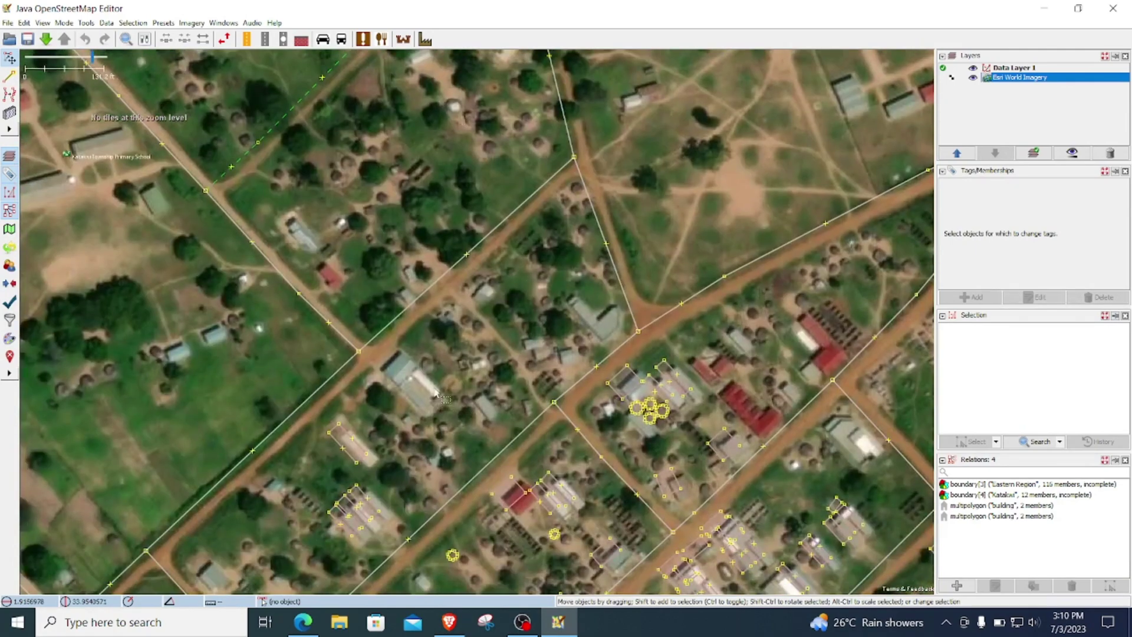
{"action": "left_click_drag", "start_coordinate": [465, 512], "coordinate": [492, 324]}
{"action": "left_click_drag", "start_coordinate": [536, 507], "coordinate": [479, 248]}
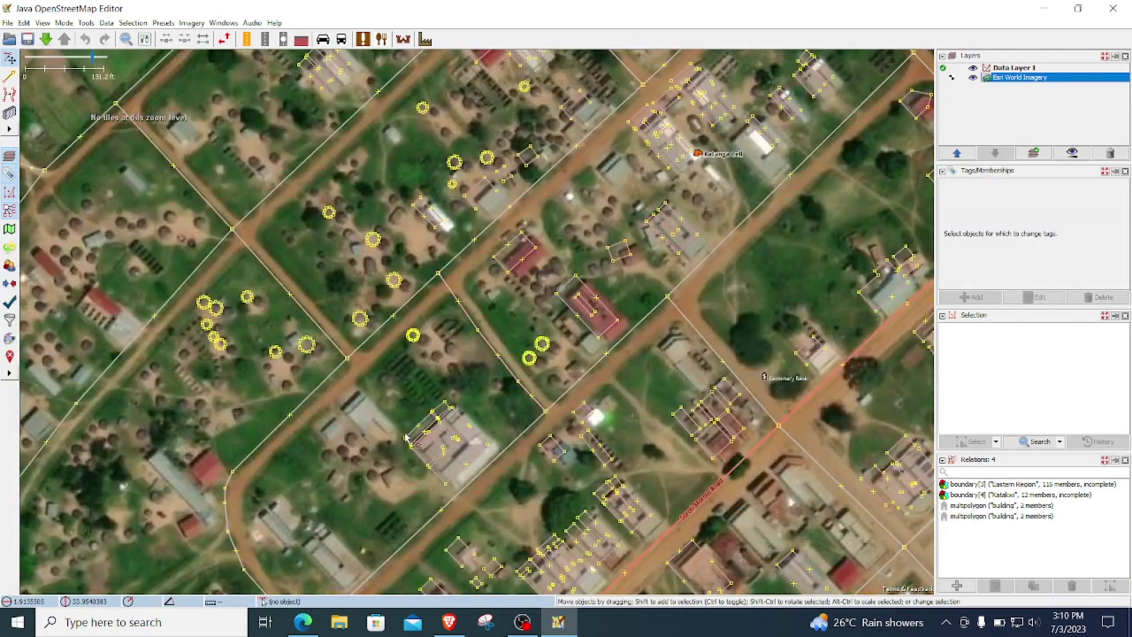
{"action": "left_click_drag", "start_coordinate": [293, 404], "coordinate": [467, 358]}
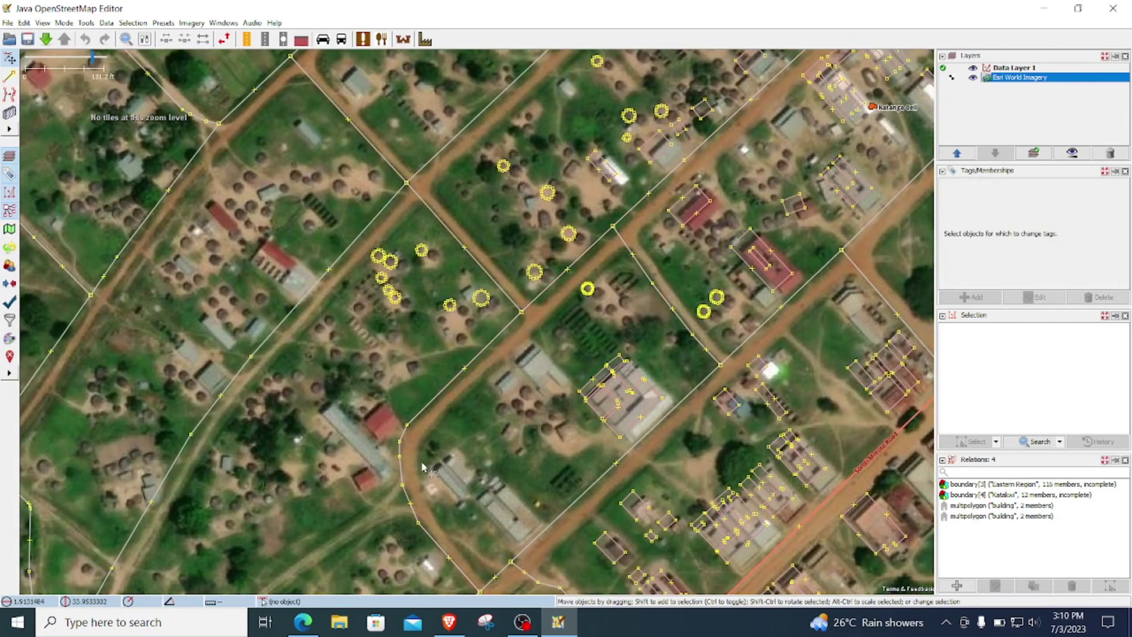
{"action": "left_click_drag", "start_coordinate": [597, 378], "coordinate": [435, 401]}
{"action": "left_click_drag", "start_coordinate": [565, 447], "coordinate": [413, 279]}
{"action": "scroll", "coordinate": [452, 389], "scroll_direction": "up", "scroll_amount": 4}
{"action": "scroll", "coordinate": [422, 365], "scroll_direction": "down", "scroll_amount": 2}
{"action": "left_click_drag", "start_coordinate": [307, 229], "coordinate": [428, 412]}
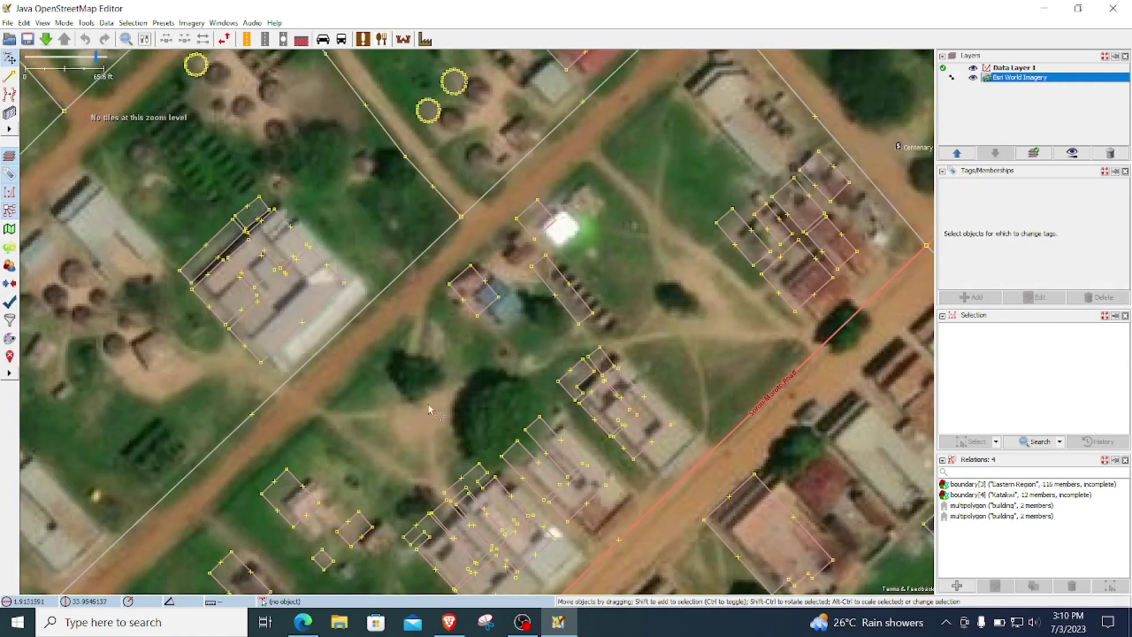
{"action": "left_click_drag", "start_coordinate": [373, 313], "coordinate": [430, 421]}
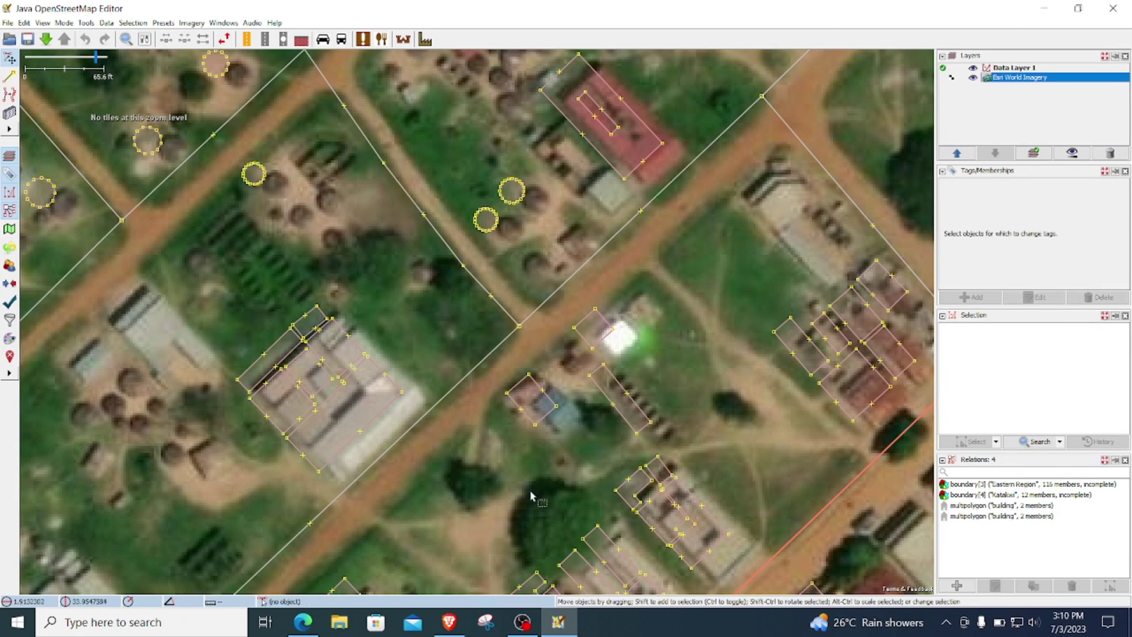
Check the computer's Wi-Fi connection and return to the map
{"action": "left_click", "coordinate": [460, 390]}
{"action": "left_click", "coordinate": [542, 439]}
{"action": "left_click", "coordinate": [1023, 622]}
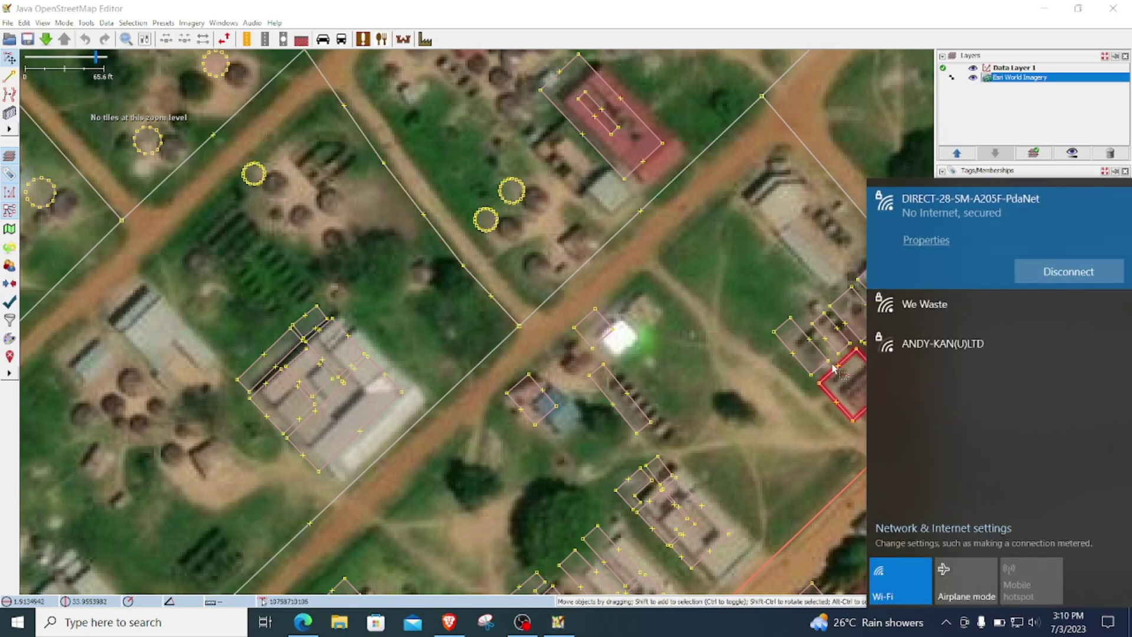
{"action": "left_click", "coordinate": [658, 287]}
Examine the blocks west of the mapped buildings for huts and houses that lack outlines
{"action": "left_click_drag", "start_coordinate": [182, 366], "coordinate": [523, 417]}
{"action": "left_click_drag", "start_coordinate": [357, 116], "coordinate": [448, 351]}
{"action": "left_click_drag", "start_coordinate": [271, 182], "coordinate": [670, 310]}
{"action": "left_click_drag", "start_coordinate": [559, 389], "coordinate": [560, 293]}
{"action": "scroll", "coordinate": [582, 268], "scroll_direction": "up", "scroll_amount": 2}
{"action": "left_click_drag", "start_coordinate": [461, 302], "coordinate": [562, 318]}
{"action": "scroll", "coordinate": [554, 318], "scroll_direction": "down", "scroll_amount": 2}
{"action": "scroll", "coordinate": [525, 328], "scroll_direction": "down", "scroll_amount": 2}
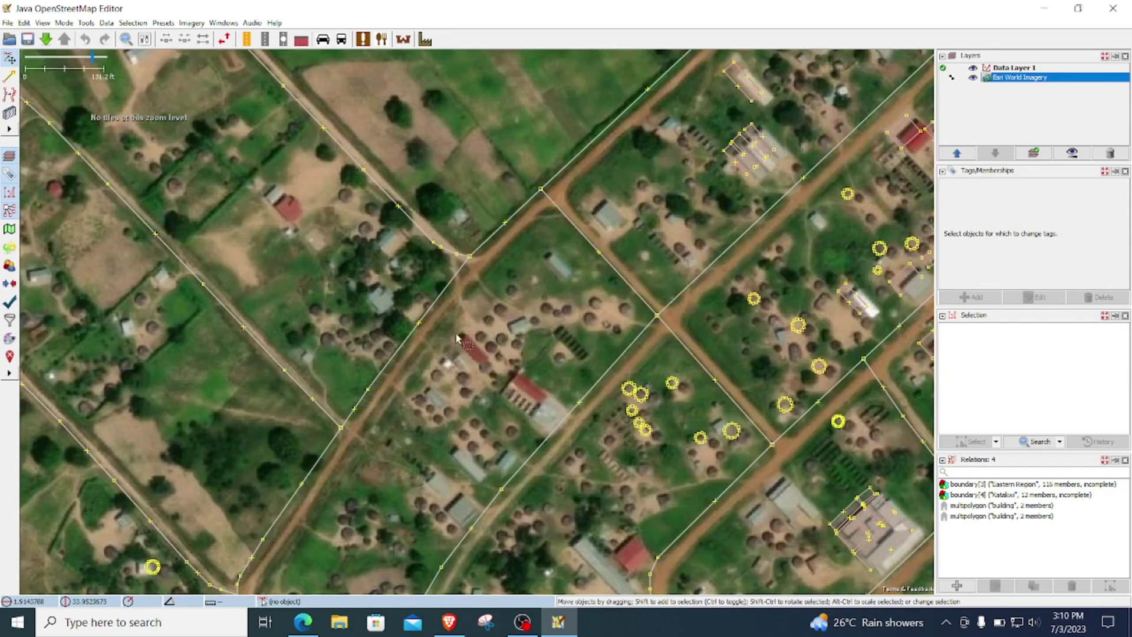
{"action": "scroll", "coordinate": [490, 410], "scroll_direction": "up", "scroll_amount": 2}
{"action": "left_click_drag", "start_coordinate": [548, 271], "coordinate": [455, 338]}
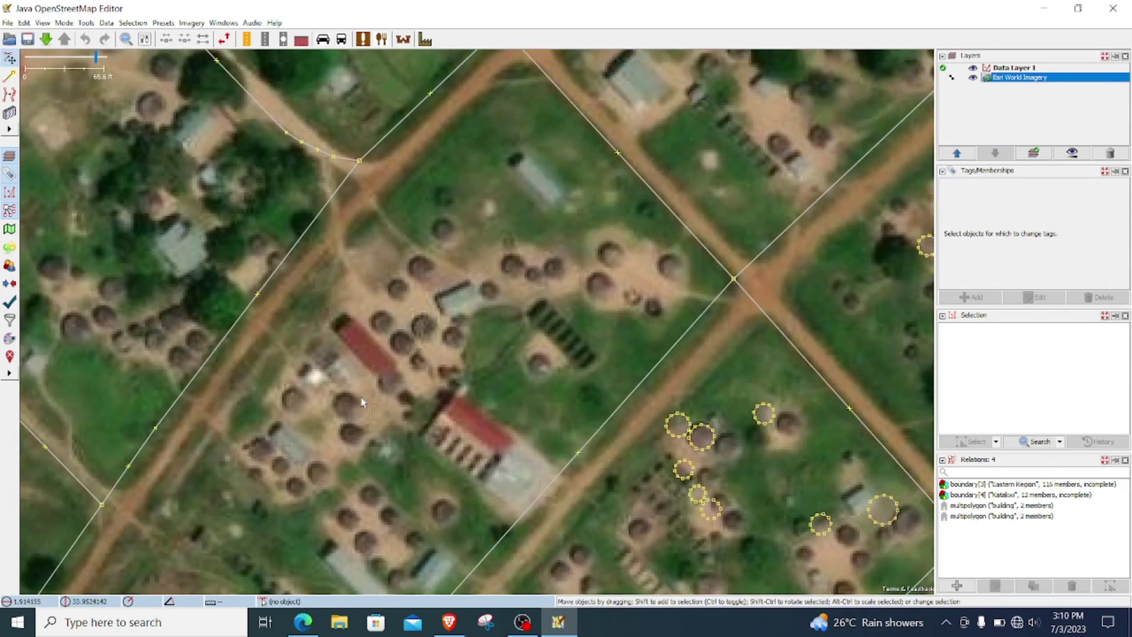
{"action": "left_click_drag", "start_coordinate": [387, 480], "coordinate": [381, 333]}
{"action": "left_click_drag", "start_coordinate": [281, 491], "coordinate": [308, 356]}
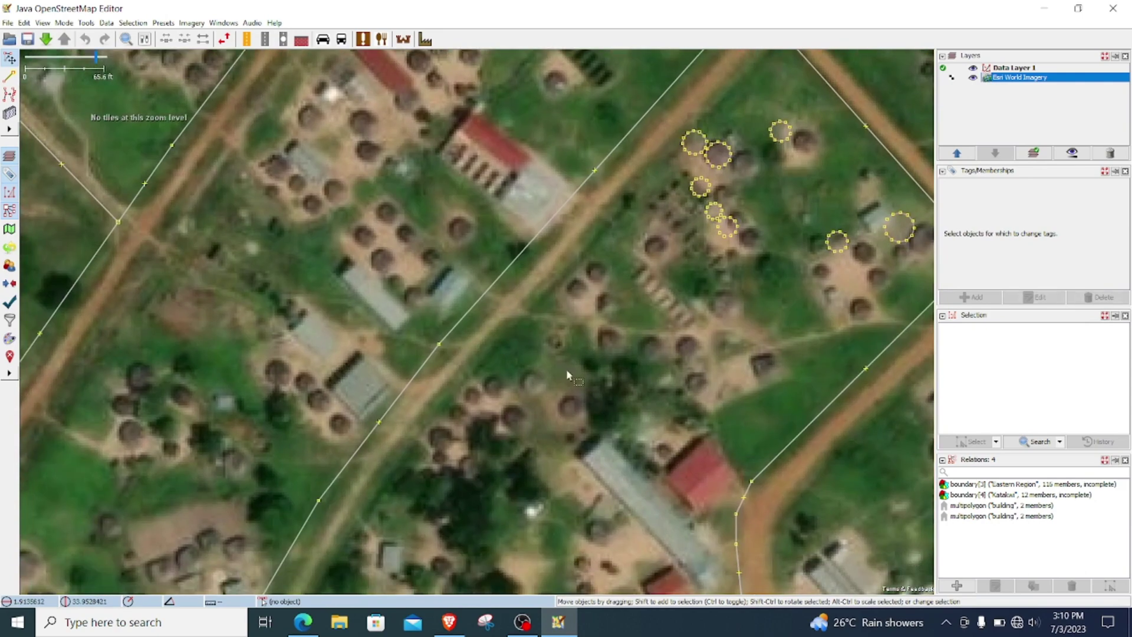
{"action": "left_click_drag", "start_coordinate": [528, 311], "coordinate": [409, 450]}
{"action": "left_click_drag", "start_coordinate": [298, 242], "coordinate": [427, 351]}
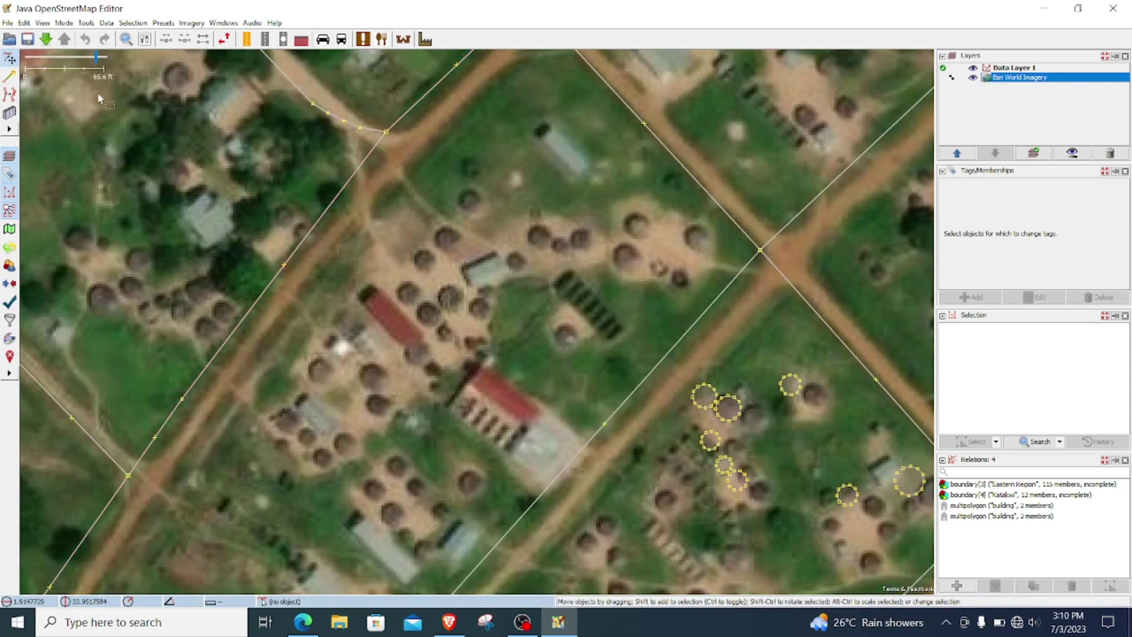
{"action": "scroll", "coordinate": [477, 285], "scroll_direction": "up", "scroll_amount": 2}
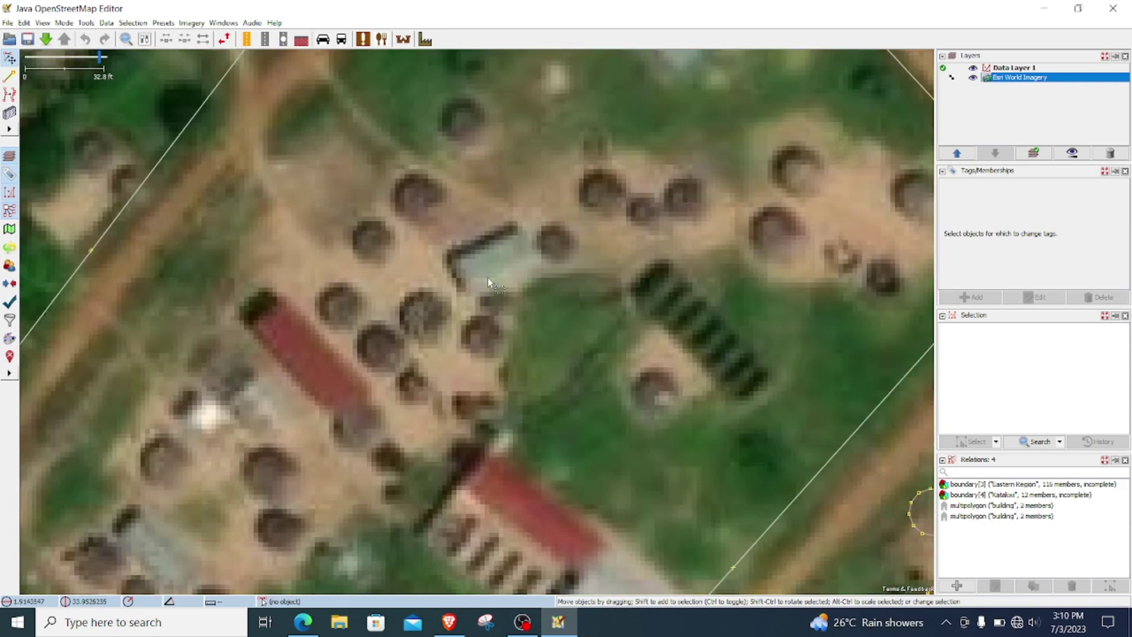
{"action": "scroll", "coordinate": [569, 272], "scroll_direction": "down", "scroll_amount": 2}
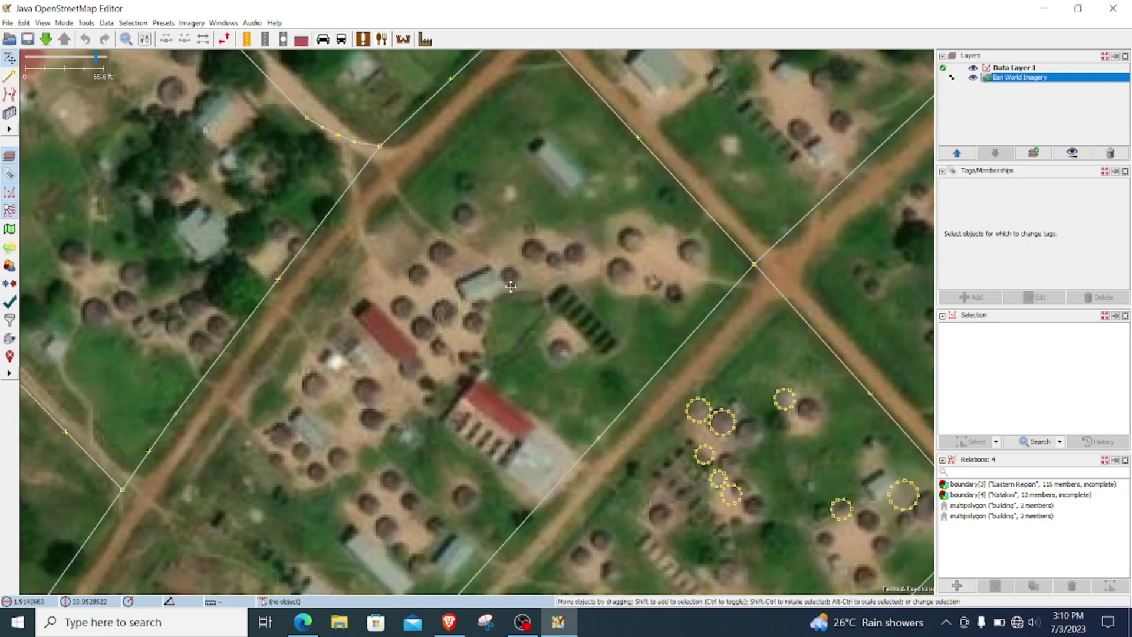
Apply the Building preset to the circular outline around the hut near the road junction
{"action": "scroll", "coordinate": [514, 298], "scroll_direction": "up", "scroll_amount": 2}
{"action": "scroll", "coordinate": [513, 297], "scroll_direction": "up", "scroll_amount": 2}
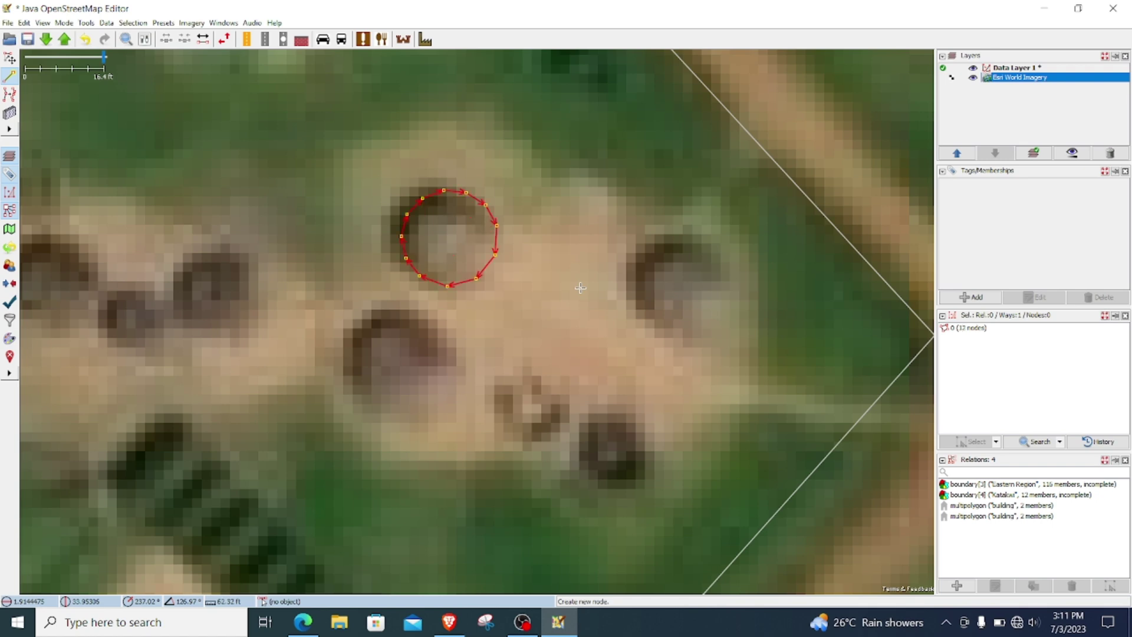
{"action": "left_click", "coordinate": [163, 22]}
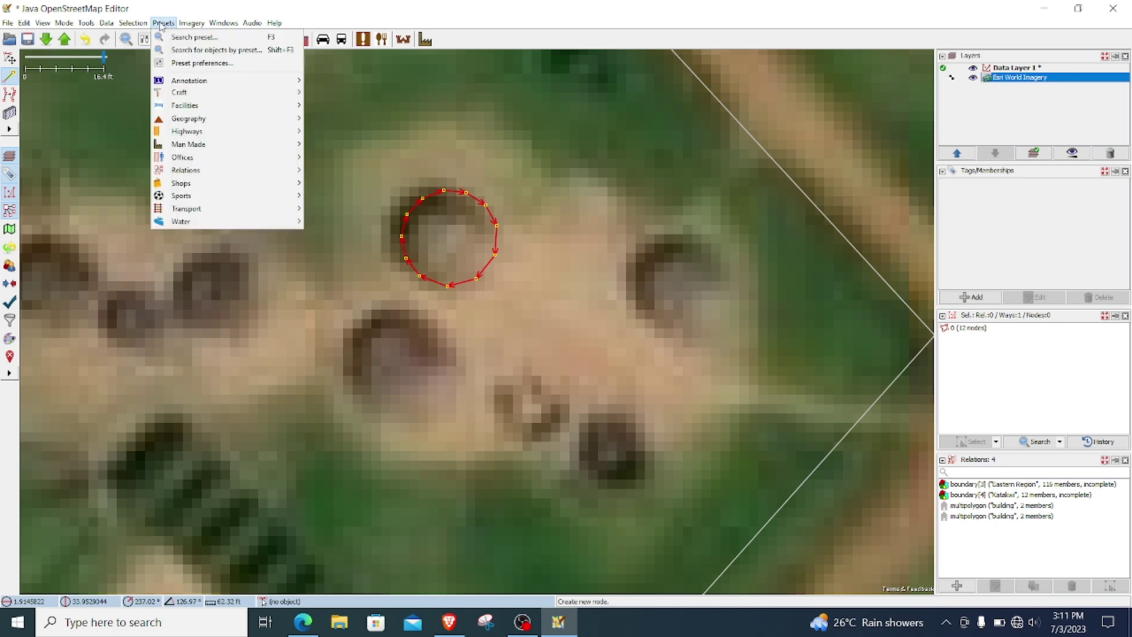
{"action": "mouse_move", "coordinate": [187, 146]}
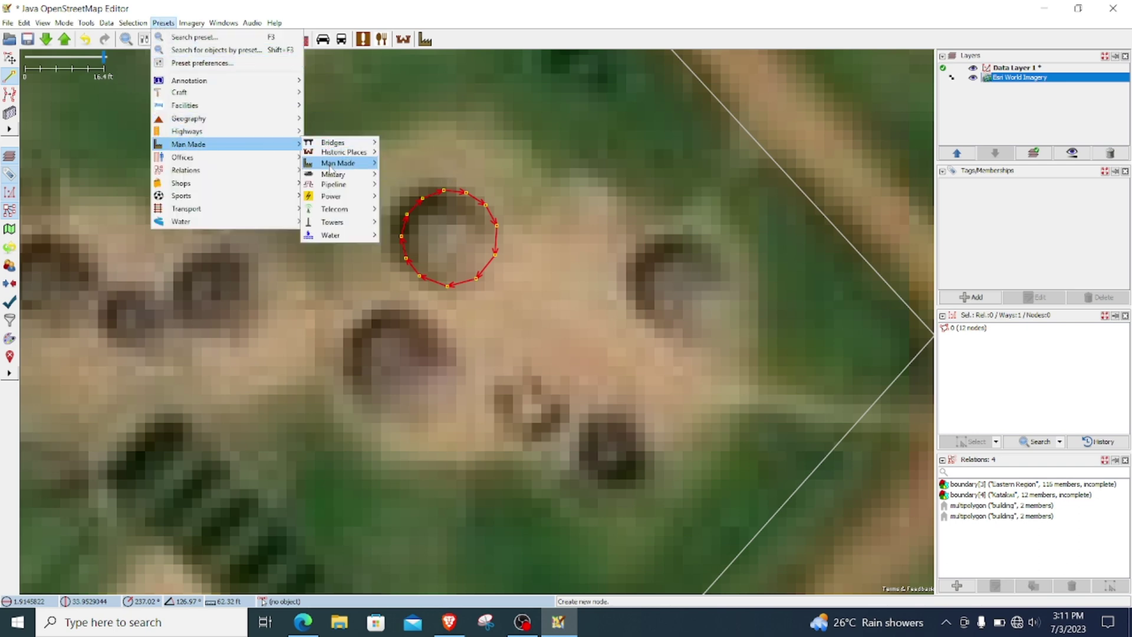
{"action": "mouse_move", "coordinate": [338, 164]}
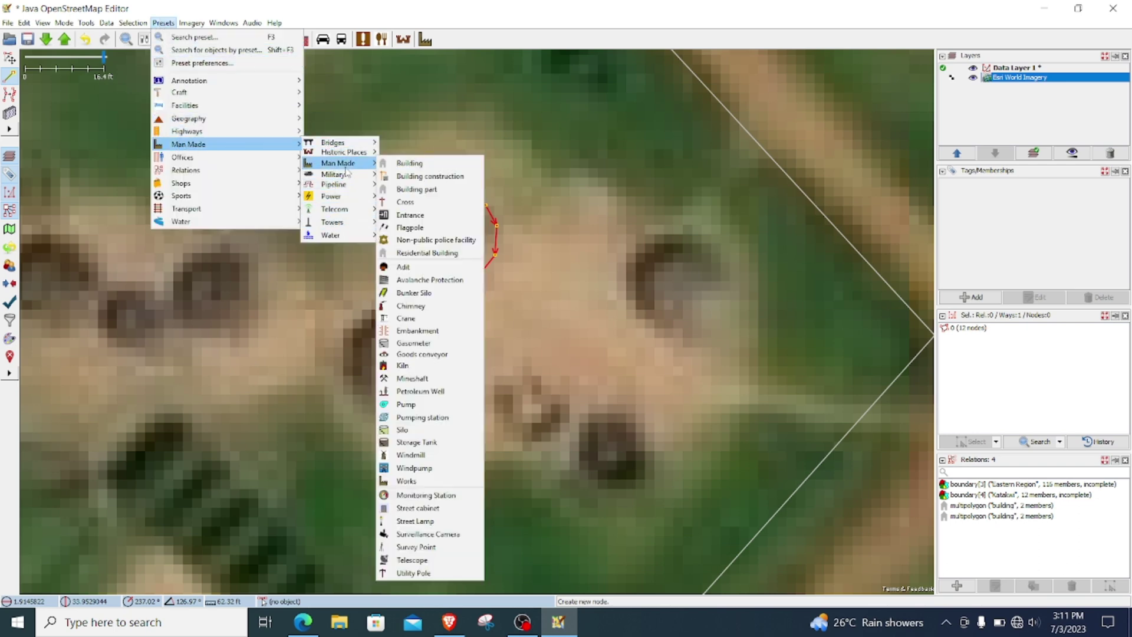
{"action": "left_click", "coordinate": [418, 166]}
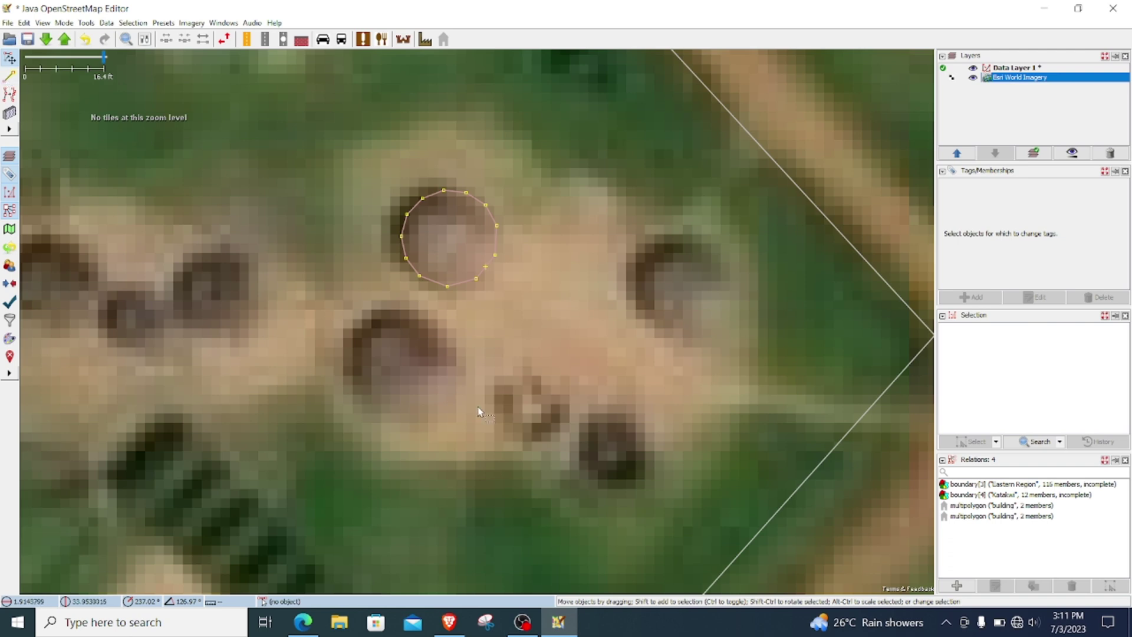
Draw circular building outlines around five huts north and west of the small grey-roofed house with the building tool
{"action": "key", "text": "b"}
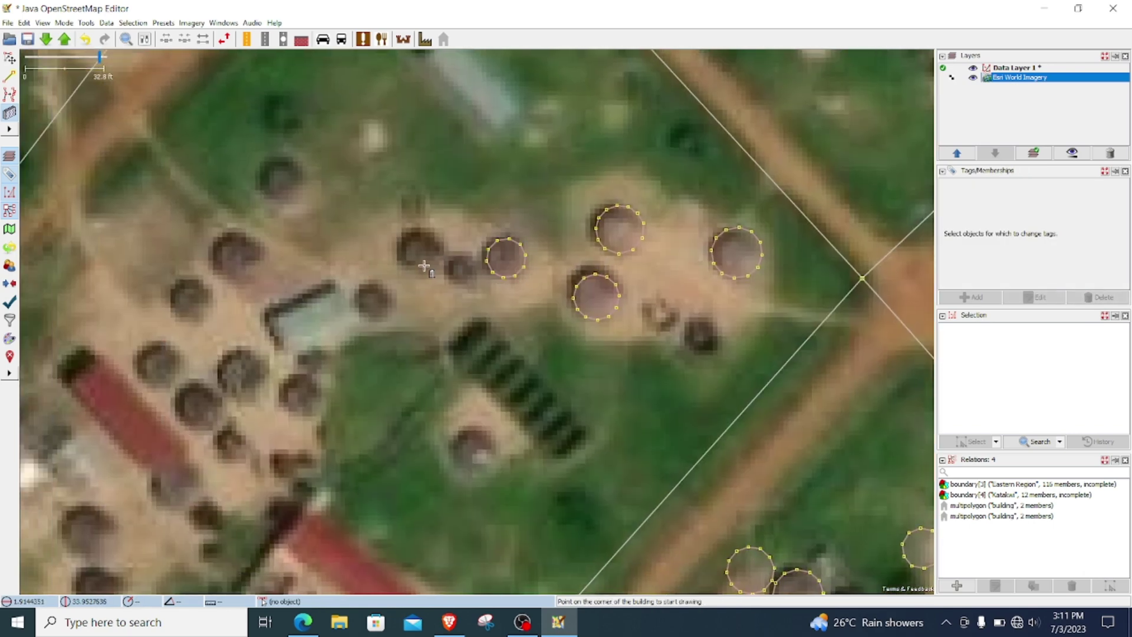
{"action": "left_click", "coordinate": [420, 265]}
{"action": "left_click", "coordinate": [429, 229]}
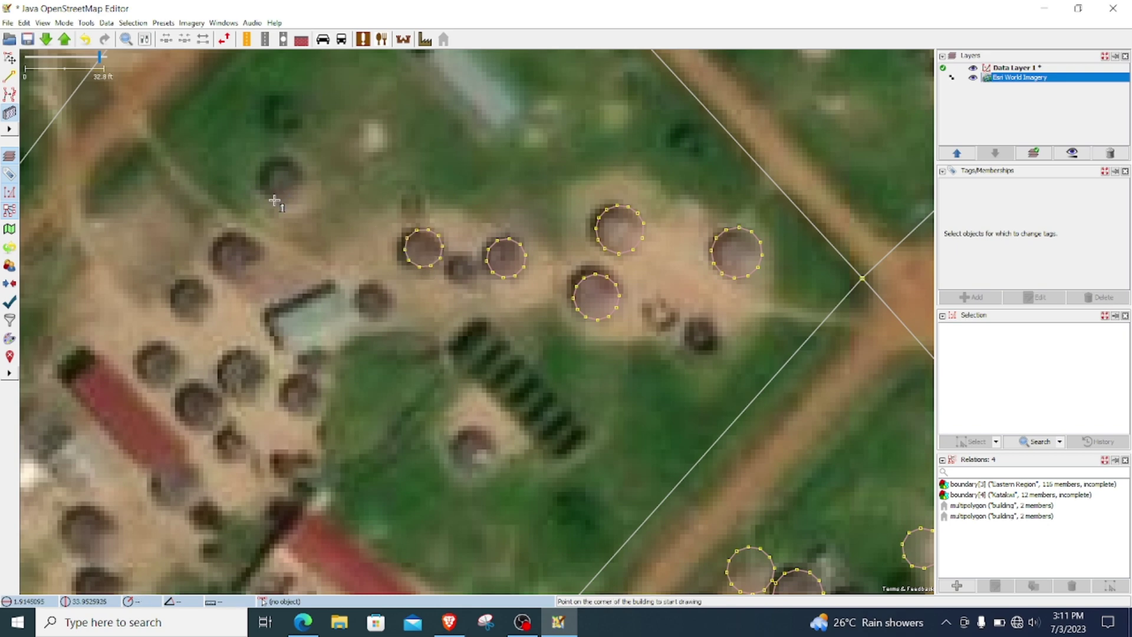
{"action": "left_click", "coordinate": [274, 200]}
{"action": "left_click", "coordinate": [291, 157]}
{"action": "left_click", "coordinate": [241, 284]}
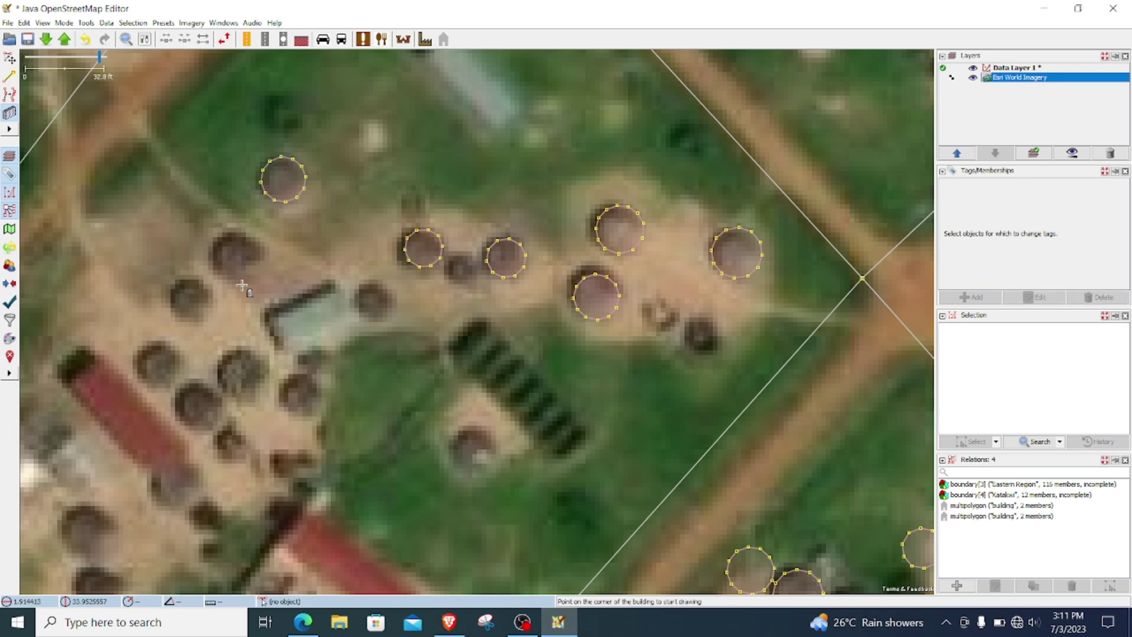
{"action": "left_click", "coordinate": [239, 236]}
{"action": "left_click", "coordinate": [175, 312]}
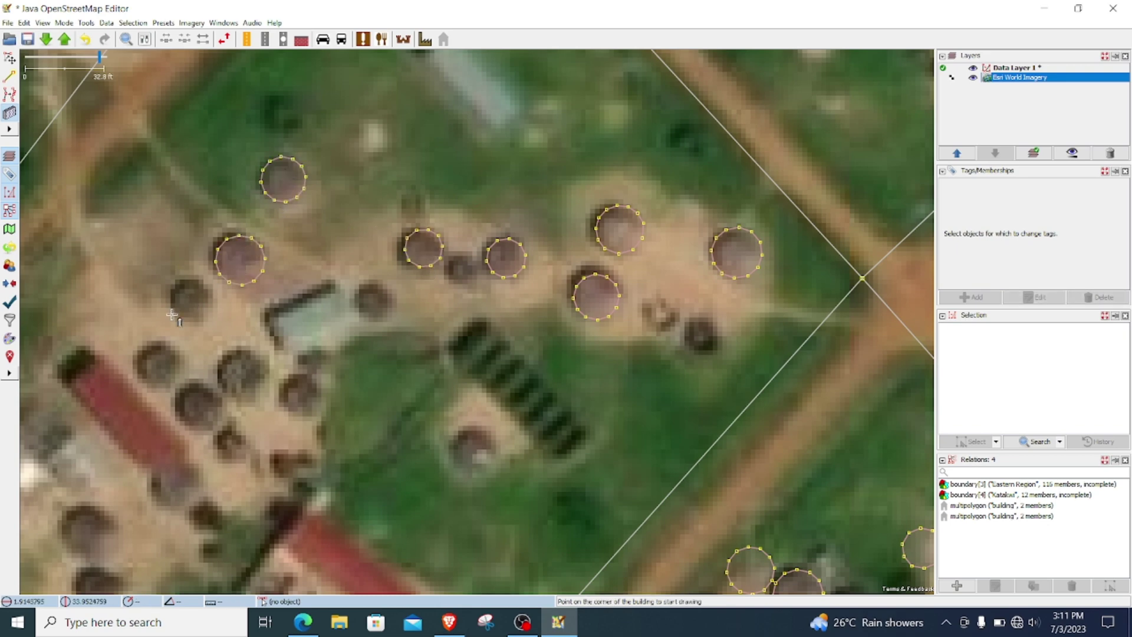
{"action": "left_click", "coordinate": [213, 295]}
{"action": "left_click", "coordinate": [166, 385]}
{"action": "left_click", "coordinate": [152, 344]}
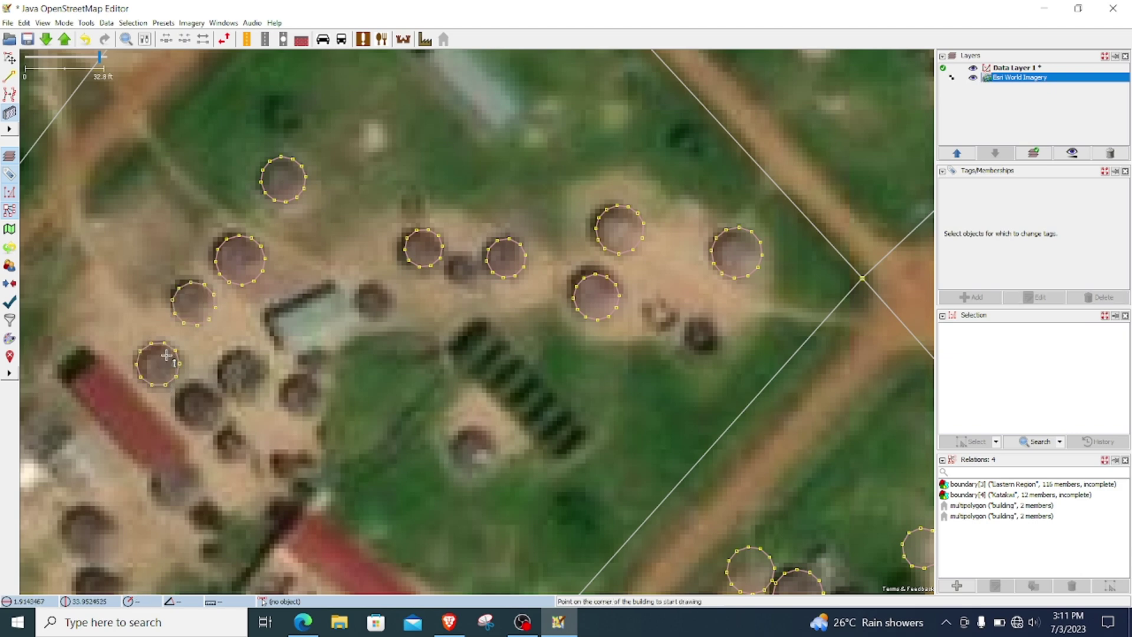
Outline three round huts between the red-roofed building and the small grey-roofed house, plus the lone hut beside the dark row of structures
{"action": "left_click", "coordinate": [235, 392]}
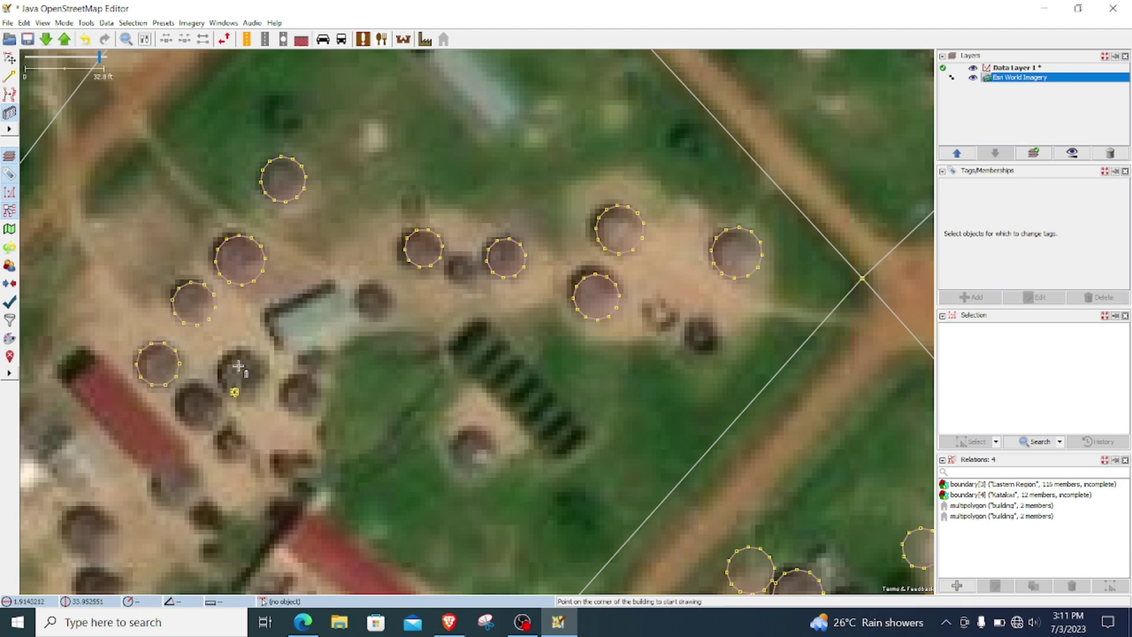
{"action": "left_click", "coordinate": [238, 397]}
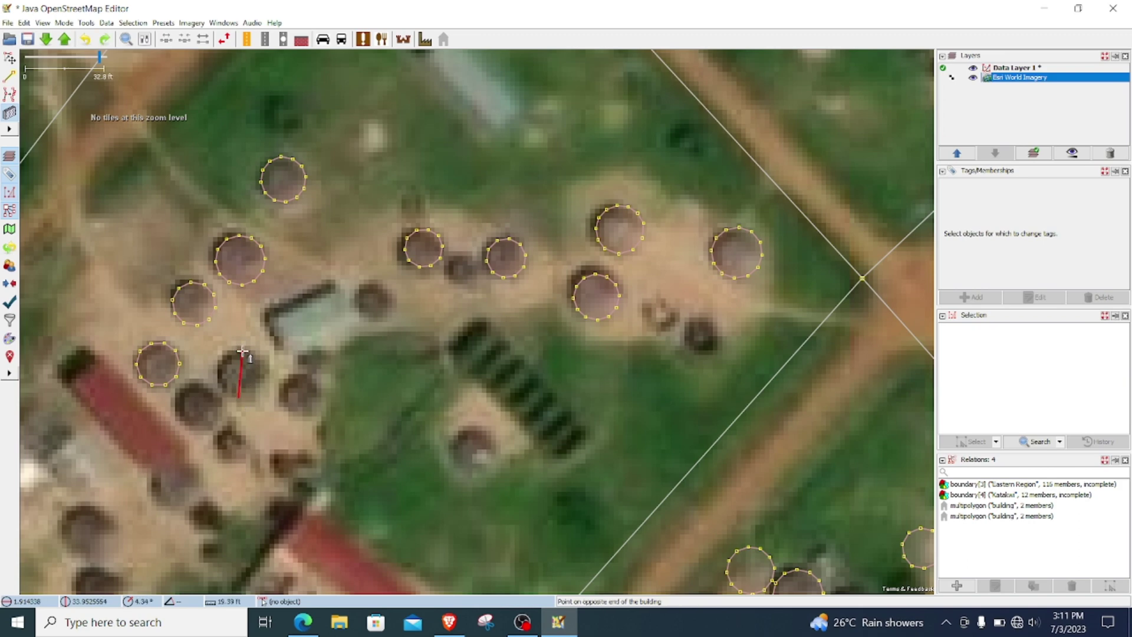
{"action": "left_click", "coordinate": [242, 352]}
{"action": "left_click", "coordinate": [287, 407]}
{"action": "left_click", "coordinate": [310, 385]}
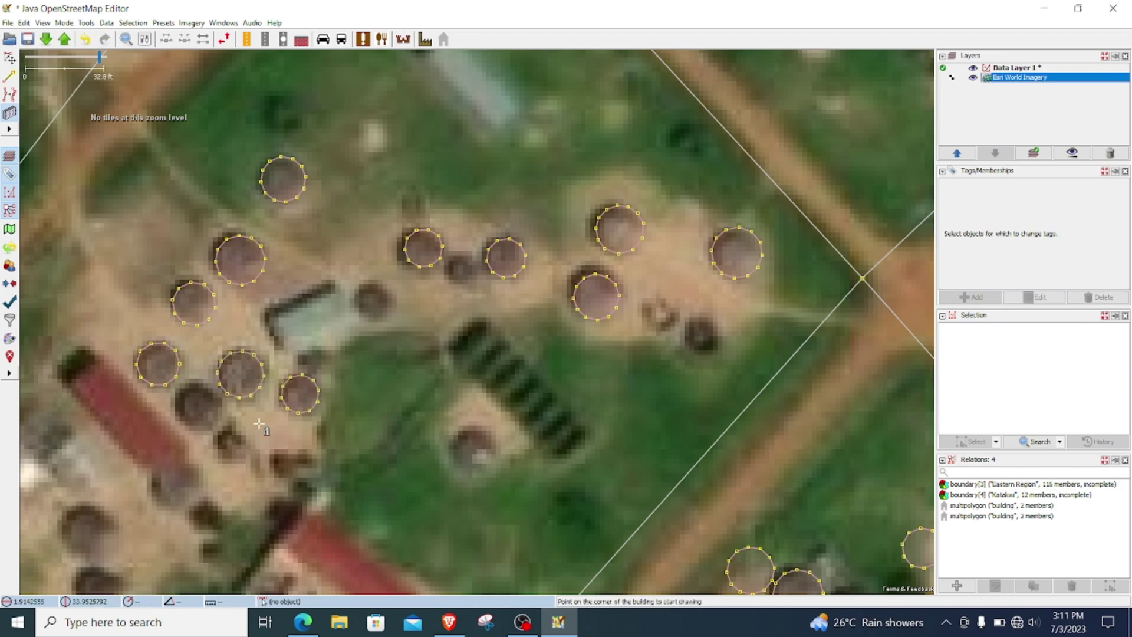
{"action": "left_click", "coordinate": [198, 423]}
{"action": "left_click", "coordinate": [195, 385]}
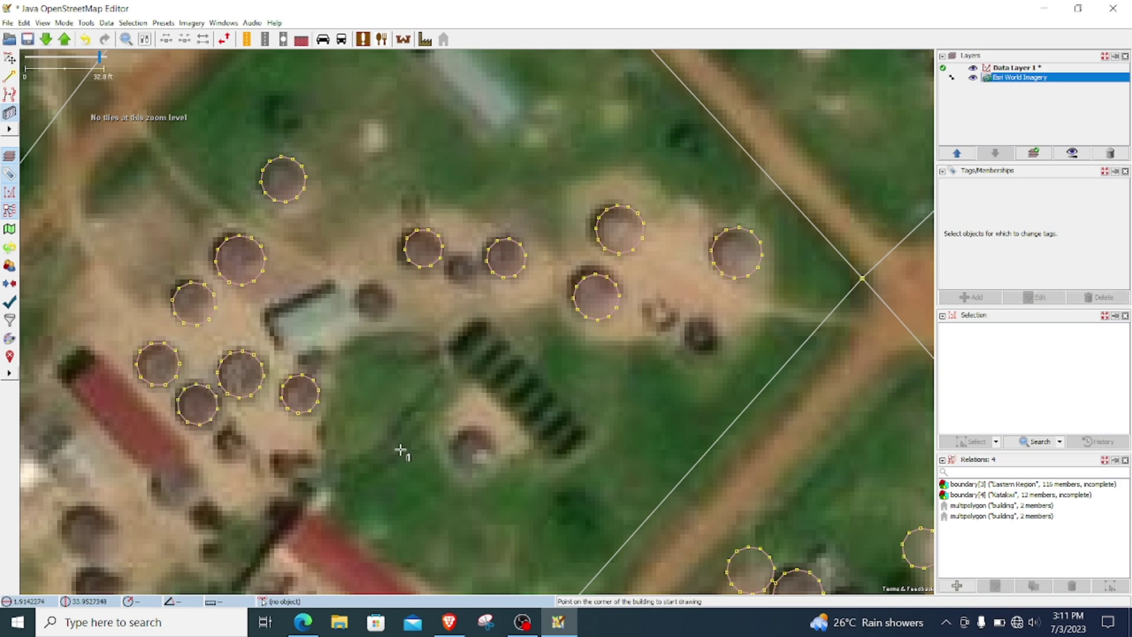
{"action": "left_click", "coordinate": [467, 472]}
{"action": "left_click", "coordinate": [475, 426]}
Draw circular building outlines around four huts in the compound southwest of the red-roofed buildings
{"action": "scroll", "coordinate": [368, 388], "scroll_direction": "down", "scroll_amount": 2}
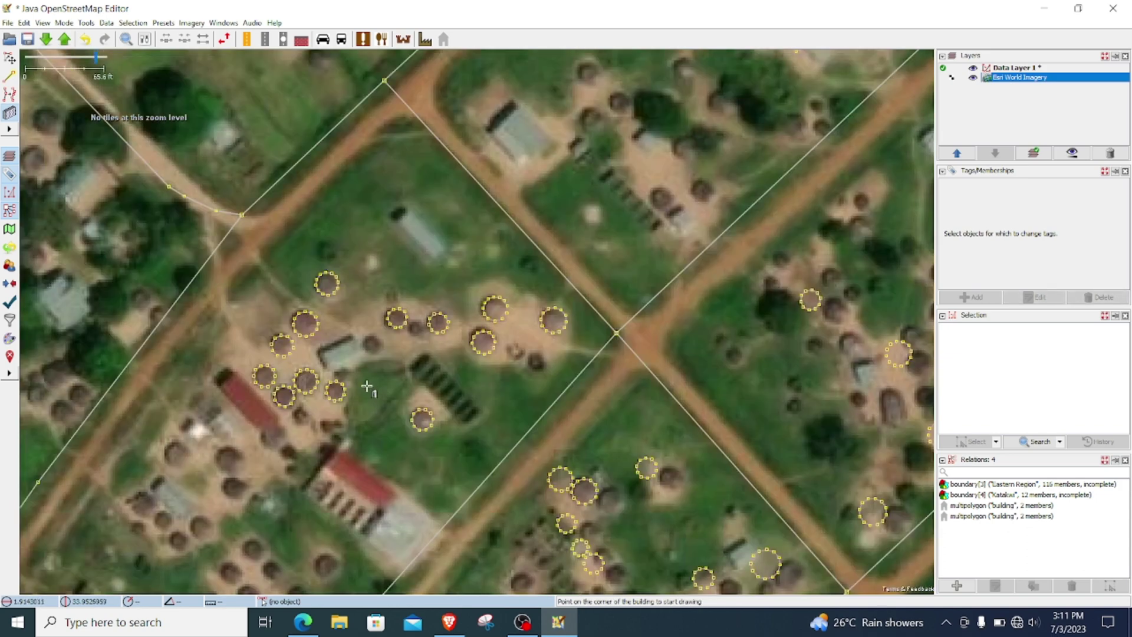
{"action": "scroll", "coordinate": [505, 291], "scroll_direction": "up", "scroll_amount": 1}
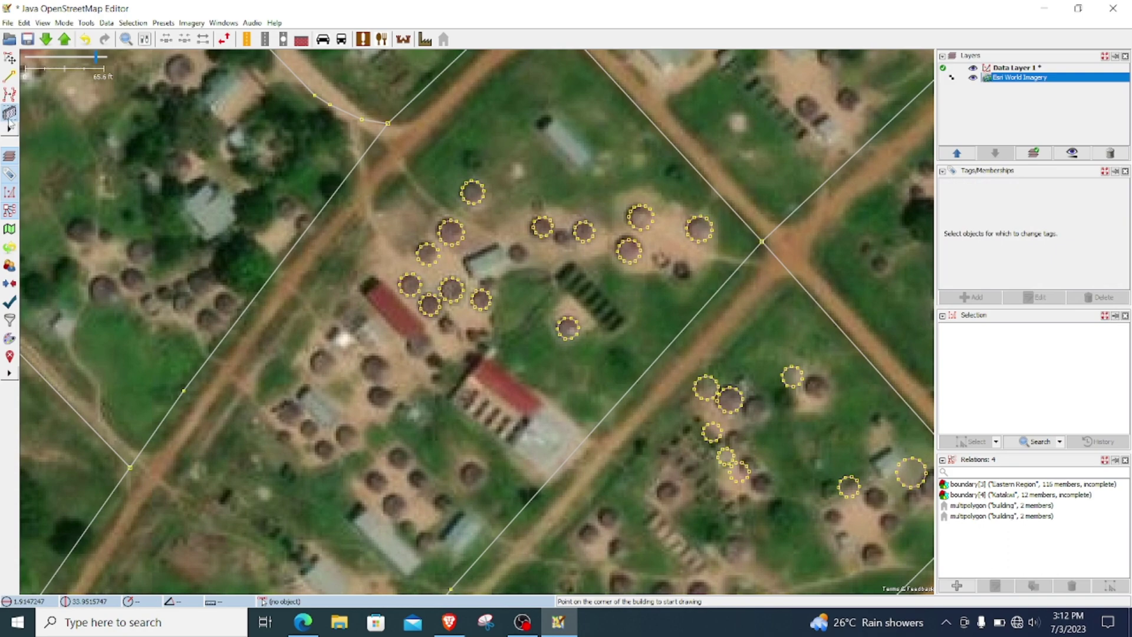
{"action": "scroll", "coordinate": [209, 293], "scroll_direction": "up", "scroll_amount": 2}
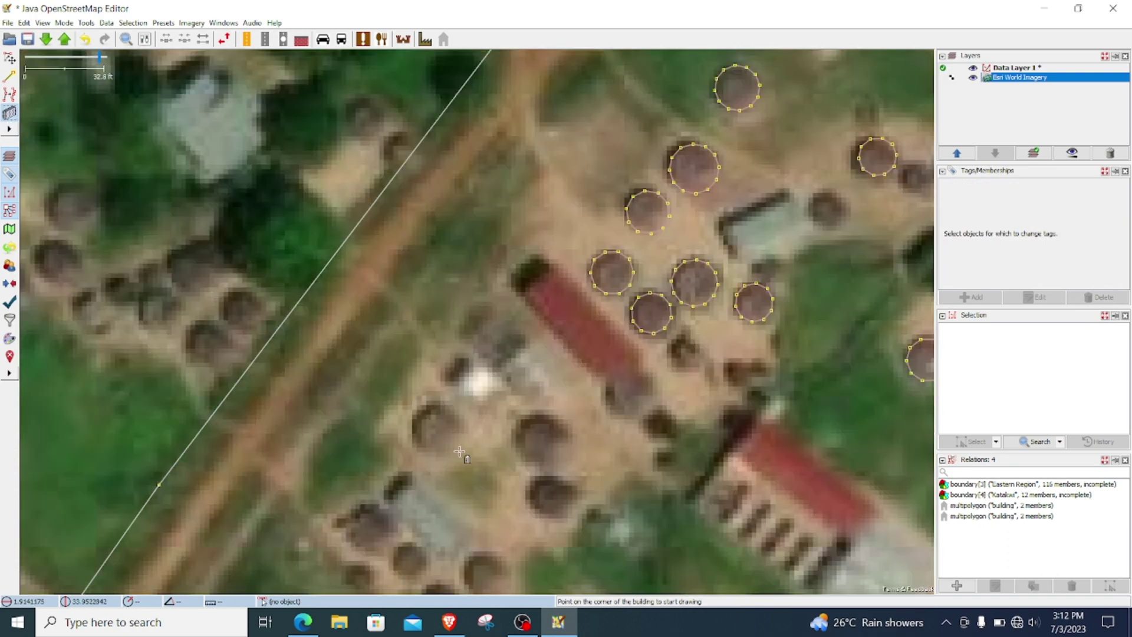
{"action": "left_click_drag", "start_coordinate": [521, 475], "coordinate": [444, 303]}
{"action": "left_click", "coordinate": [448, 287]}
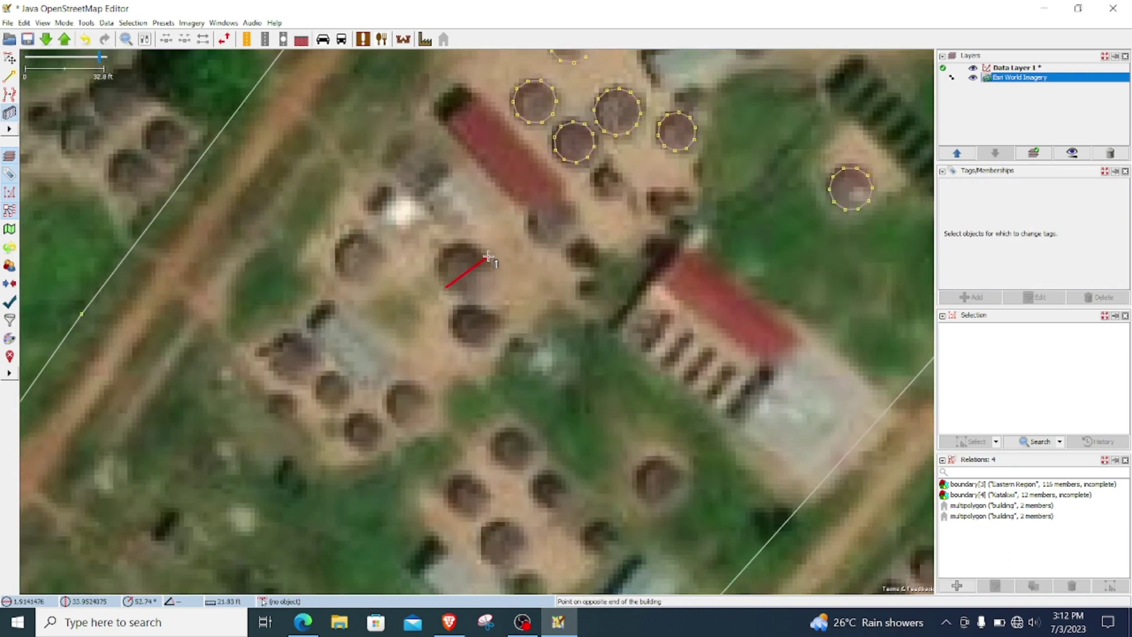
{"action": "left_click", "coordinate": [485, 255]}
{"action": "left_click", "coordinate": [485, 350]}
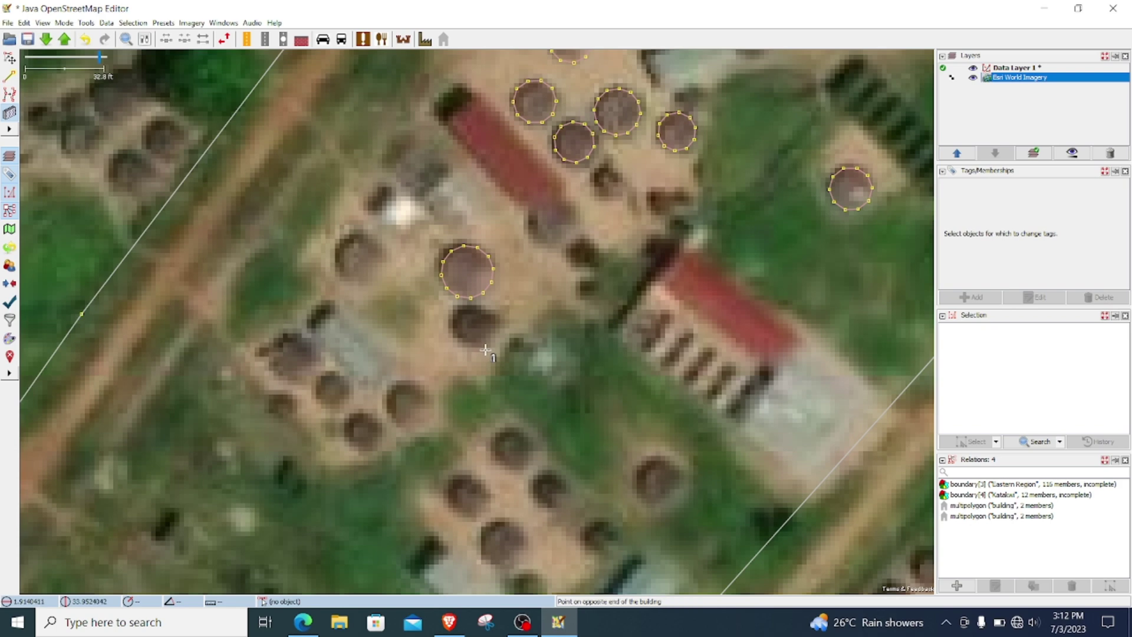
{"action": "left_click", "coordinate": [466, 313]}
{"action": "left_click", "coordinate": [359, 275]}
{"action": "left_click", "coordinate": [360, 237]}
{"action": "left_click", "coordinate": [393, 414]}
{"action": "left_click", "coordinate": [426, 391]}
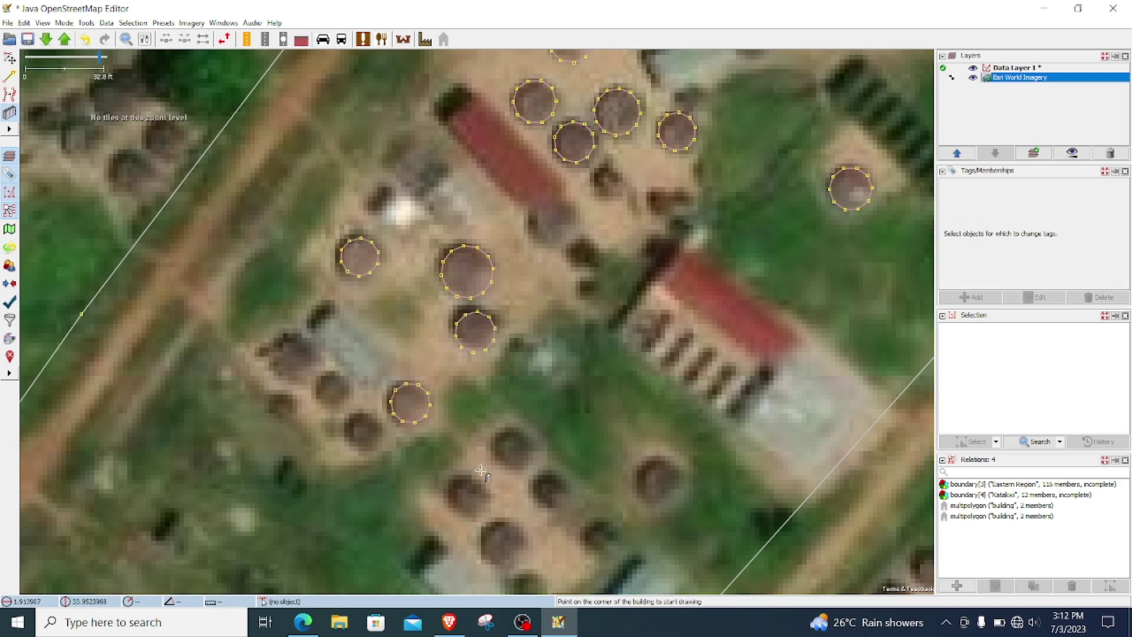
Draw circular building outlines around three huts in the southern compound, the lone hut east of it and one hut to its northwest
{"action": "left_click", "coordinate": [509, 476]}
{"action": "left_click", "coordinate": [517, 430]}
{"action": "left_click", "coordinate": [553, 510]}
{"action": "left_click", "coordinate": [553, 475]}
{"action": "left_click", "coordinate": [657, 505]}
{"action": "left_click", "coordinate": [657, 463]}
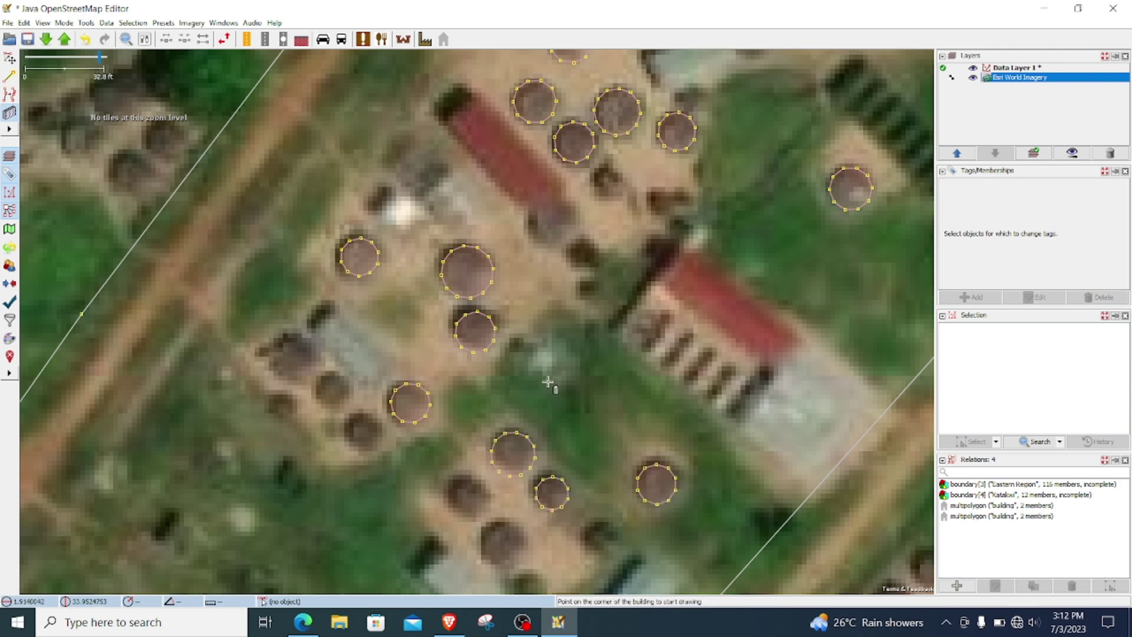
{"action": "left_click", "coordinate": [362, 451]}
{"action": "left_click", "coordinate": [366, 410]}
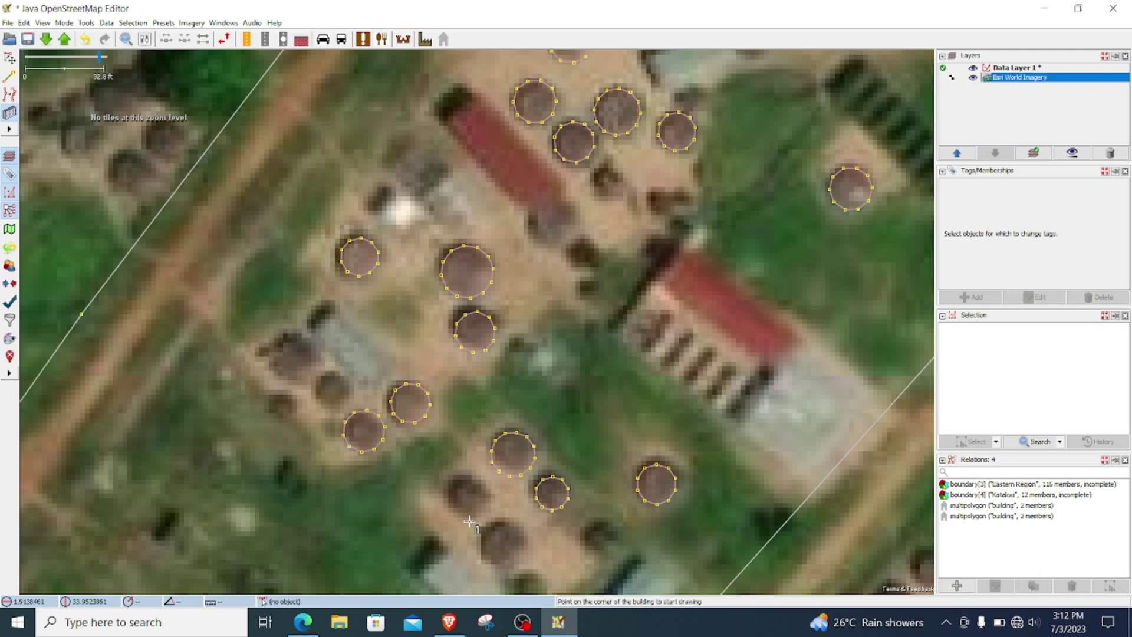
{"action": "left_click", "coordinate": [469, 518]}
{"action": "left_click", "coordinate": [467, 477]}
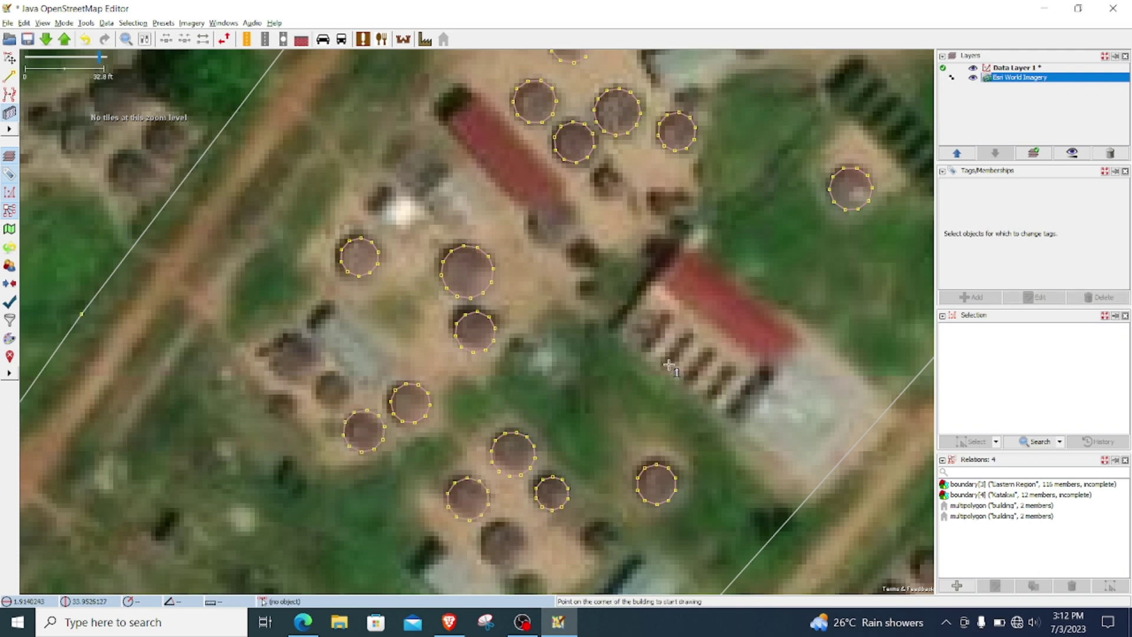
Draw rectangular building outlines over the red-roofed block with the row of dark structures and the narrow red-roofed building northwest of it
{"action": "left_click", "coordinate": [682, 254]}
{"action": "left_click", "coordinate": [800, 341]}
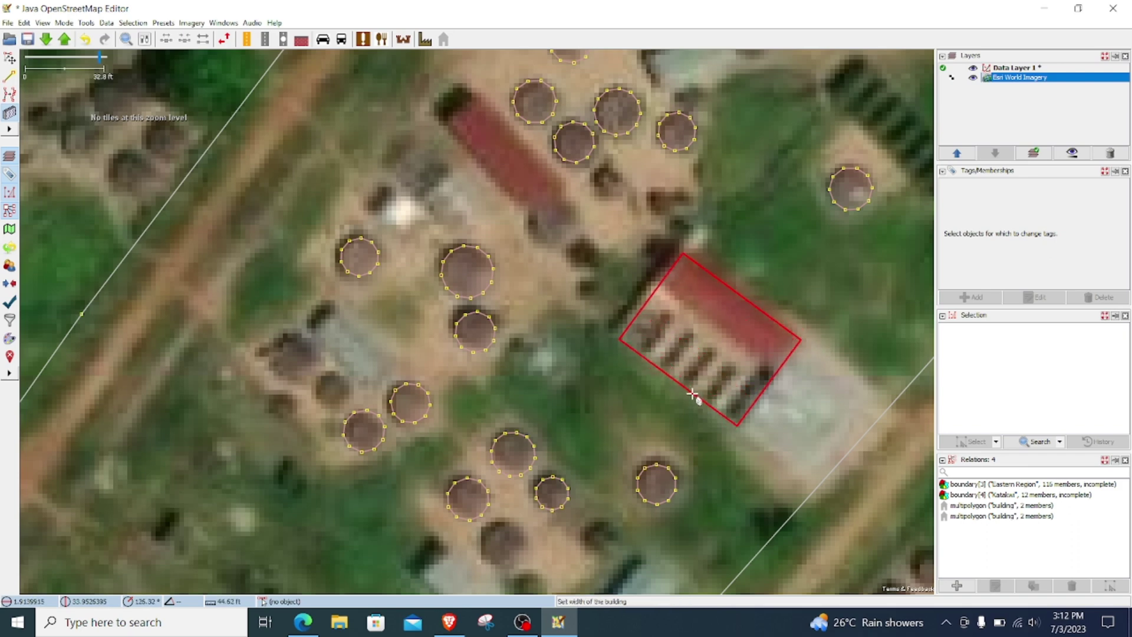
{"action": "left_click", "coordinate": [697, 397]}
{"action": "left_click_drag", "start_coordinate": [763, 371], "coordinate": [570, 325]}
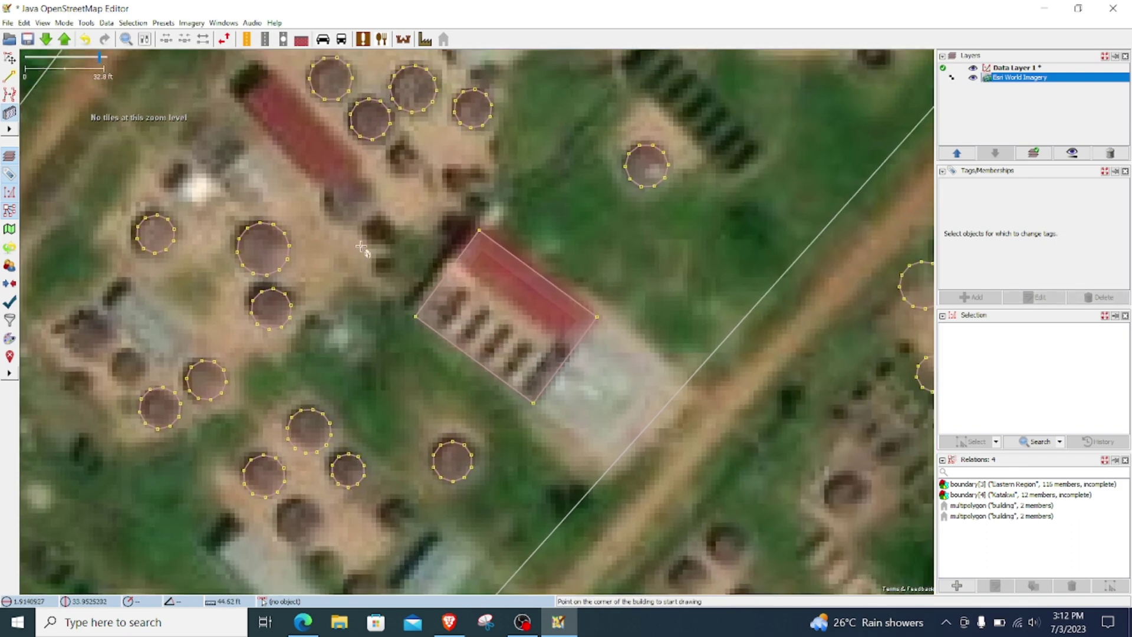
{"action": "left_click", "coordinate": [270, 89]}
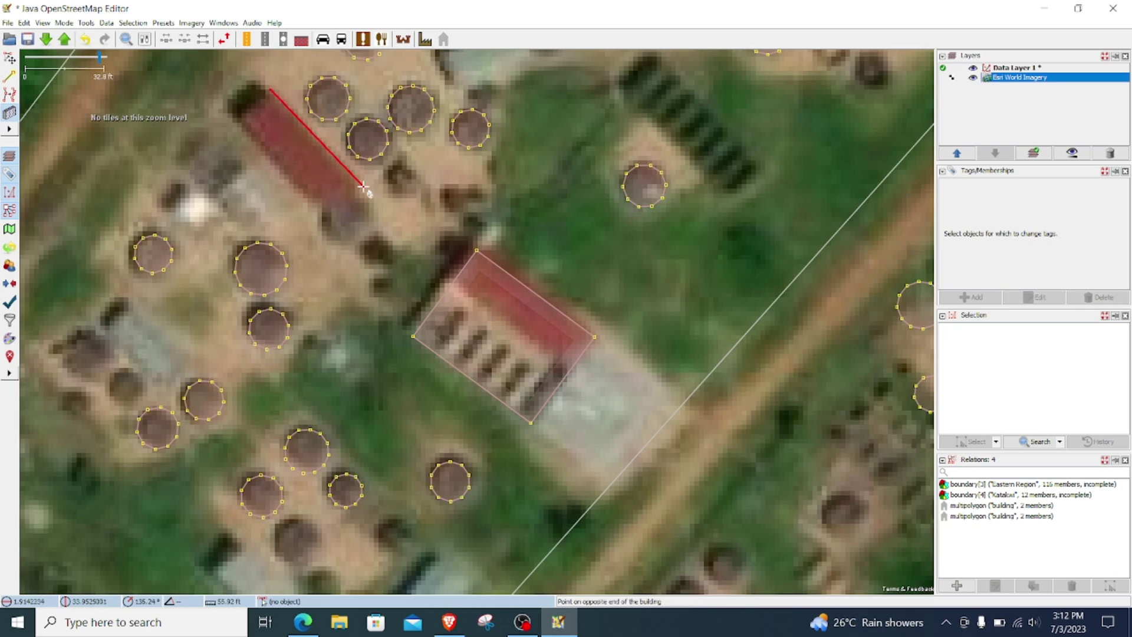
{"action": "left_click", "coordinate": [360, 188]}
{"action": "left_click", "coordinate": [314, 195]}
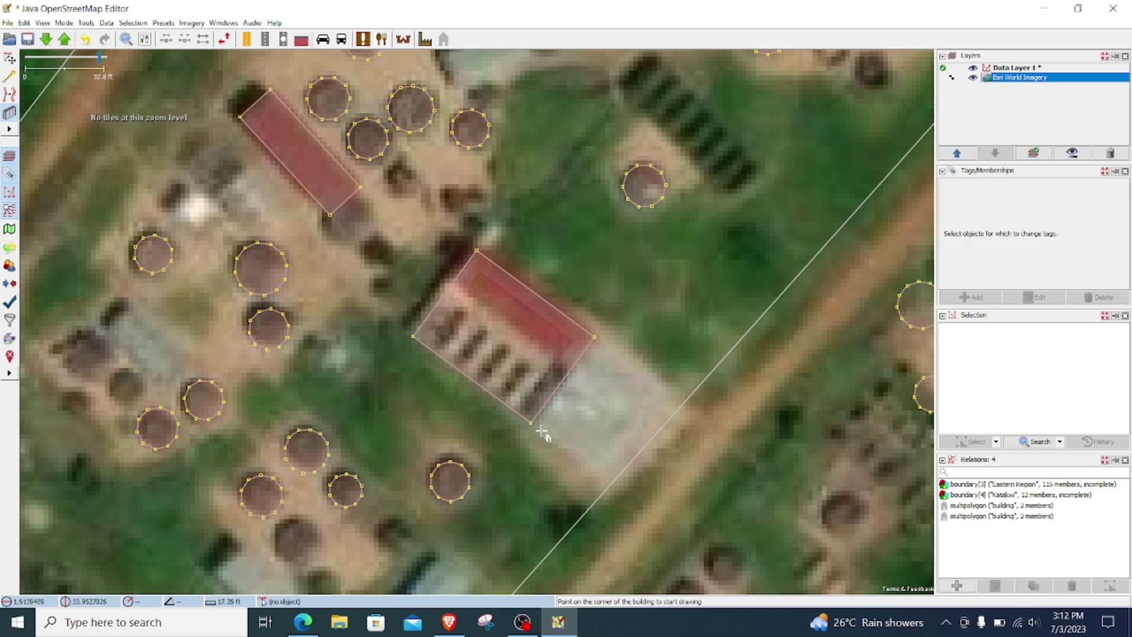
Outline the pale-roofed section adjoining the red-roofed block and the small grey-roofed building south of it near the road
{"action": "left_click", "coordinate": [532, 424]}
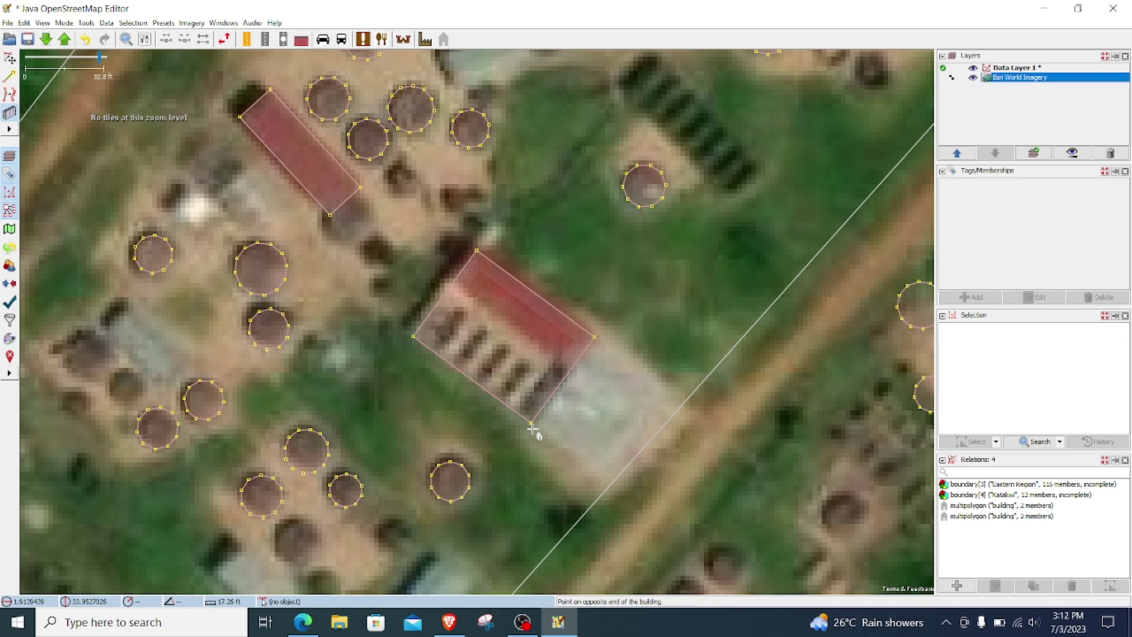
{"action": "left_click", "coordinate": [594, 337]}
{"action": "left_click", "coordinate": [657, 418]}
{"action": "left_click", "coordinate": [425, 431]}
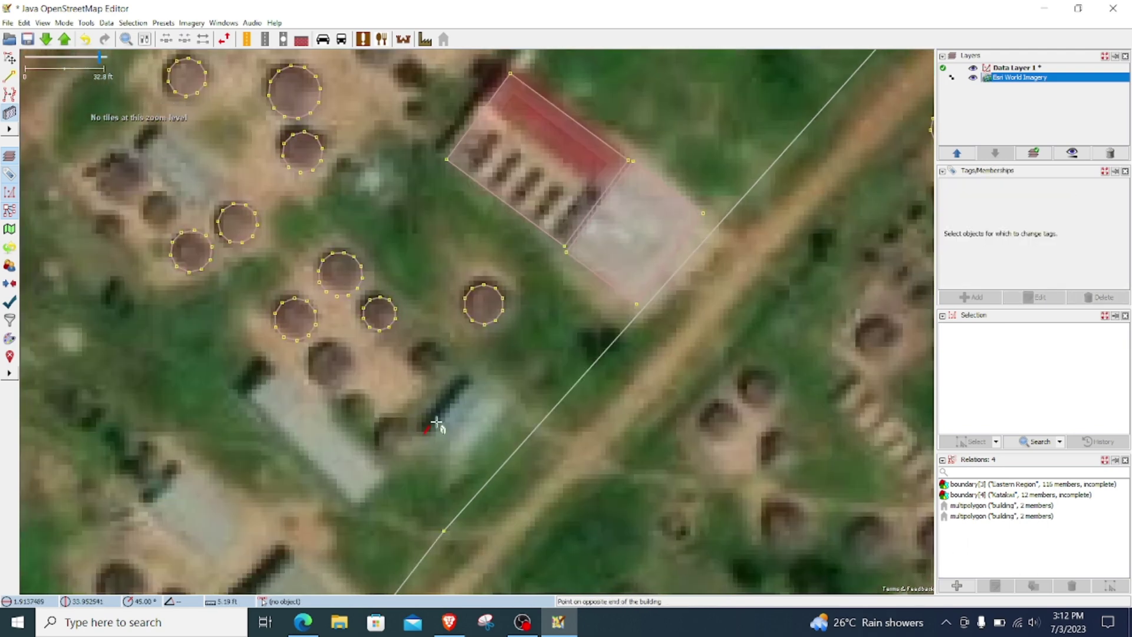
{"action": "left_click", "coordinate": [471, 376]}
{"action": "left_click", "coordinate": [488, 438]}
Outline the long grey-roofed building south of the hut compound and the shorter grey-roofed building southwest of it
{"action": "left_click", "coordinate": [247, 397]}
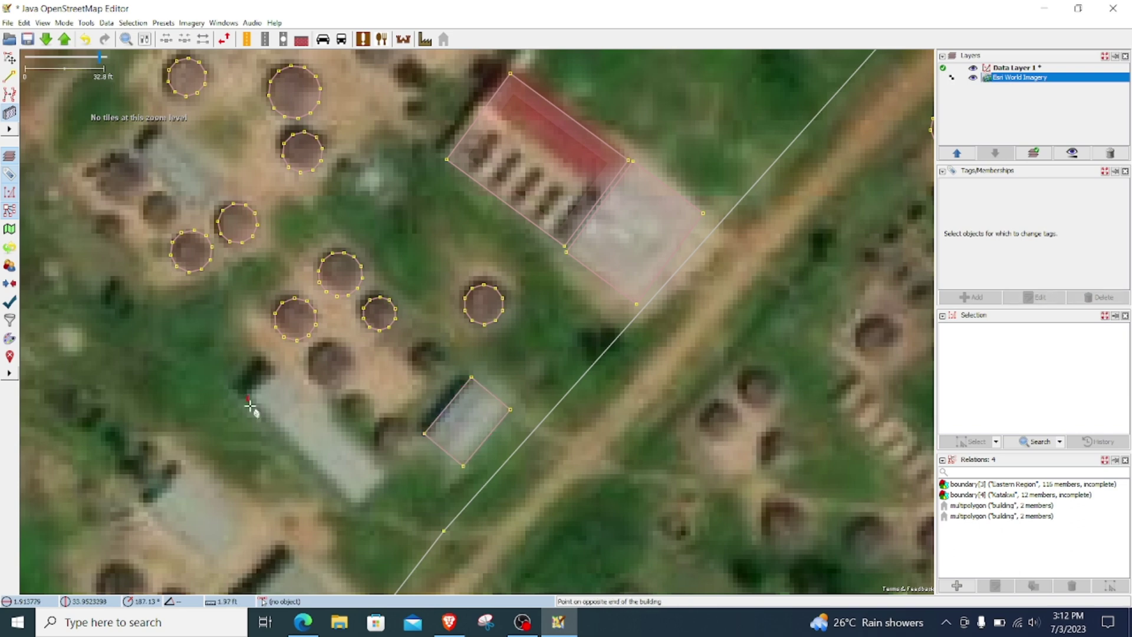
{"action": "left_click", "coordinate": [355, 506]}
{"action": "left_click", "coordinate": [377, 463]}
{"action": "left_click_drag", "start_coordinate": [427, 366], "coordinate": [548, 382]}
{"action": "left_click", "coordinate": [389, 434]}
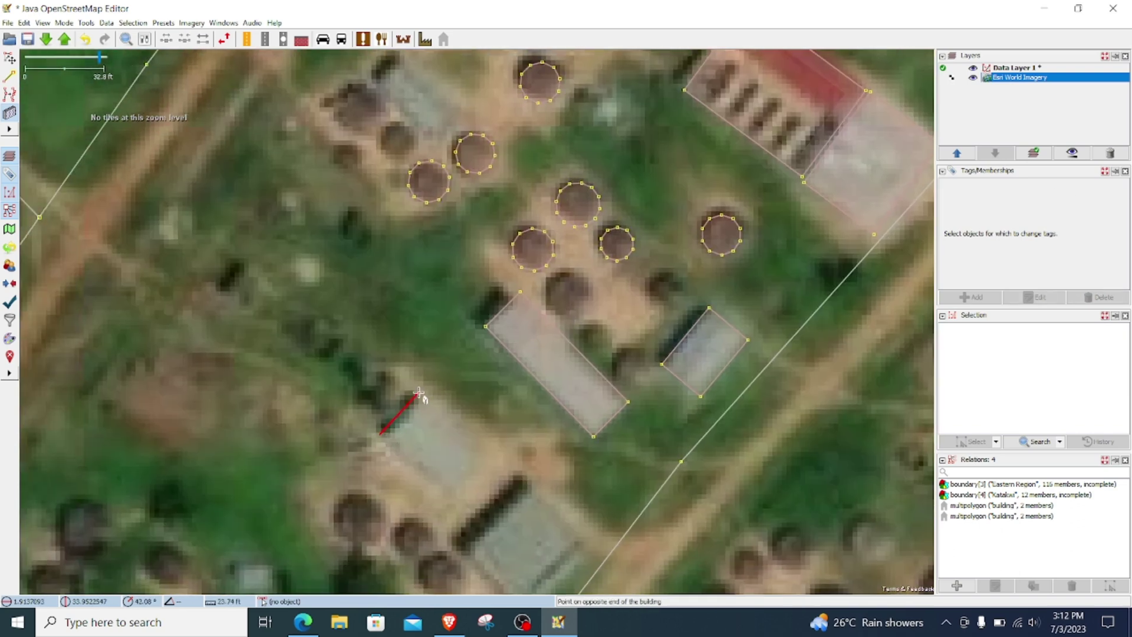
{"action": "left_click", "coordinate": [420, 395]}
{"action": "left_click", "coordinate": [470, 477]}
Draw a rectangular outline over the large grey-roofed building beside the road at the southern end of the block
{"action": "left_click_drag", "start_coordinate": [511, 465], "coordinate": [454, 331]}
{"action": "left_click", "coordinate": [409, 410]}
{"action": "left_click", "coordinate": [470, 358]}
{"action": "left_click", "coordinate": [498, 452]}
Look over the neighbouring blocks and the northwestern outskirts of Katakwi for buildings that still lack outlines
{"action": "scroll", "coordinate": [392, 372], "scroll_direction": "down", "scroll_amount": 1}
{"action": "left_click_drag", "start_coordinate": [392, 371], "coordinate": [344, 227]}
{"action": "scroll", "coordinate": [654, 340], "scroll_direction": "up", "scroll_amount": 1}
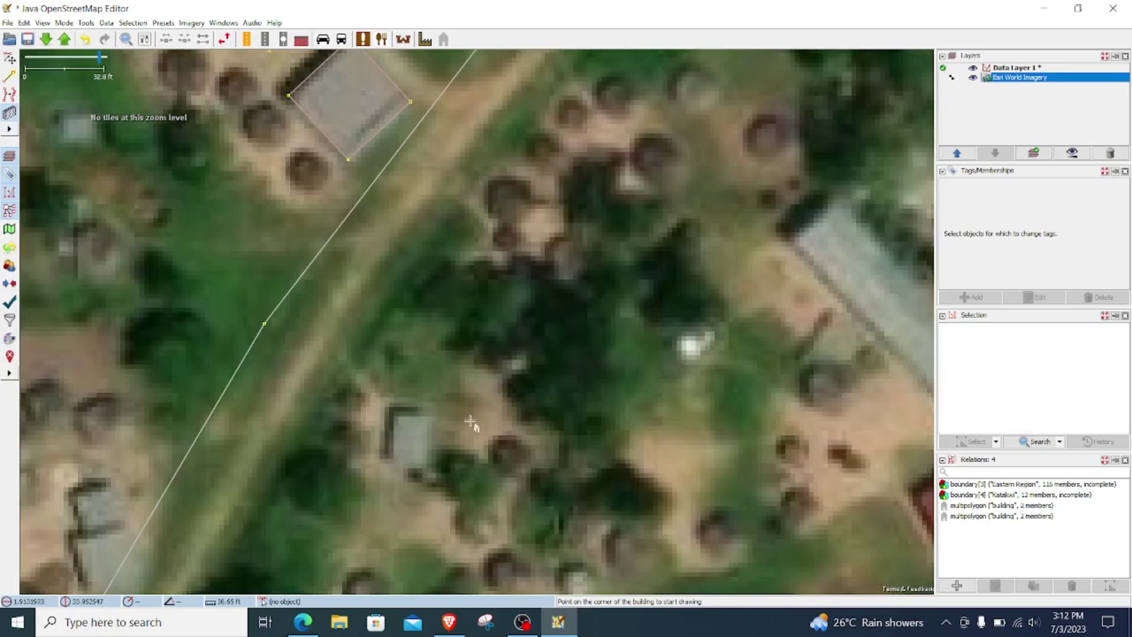
{"action": "left_click_drag", "start_coordinate": [422, 437], "coordinate": [688, 263]}
{"action": "scroll", "coordinate": [437, 319], "scroll_direction": "down", "scroll_amount": 1}
{"action": "left_click_drag", "start_coordinate": [410, 290], "coordinate": [548, 481]}
{"action": "left_click_drag", "start_coordinate": [574, 73], "coordinate": [389, 496]}
{"action": "scroll", "coordinate": [468, 242], "scroll_direction": "down", "scroll_amount": 1}
{"action": "scroll", "coordinate": [521, 382], "scroll_direction": "down", "scroll_amount": 3}
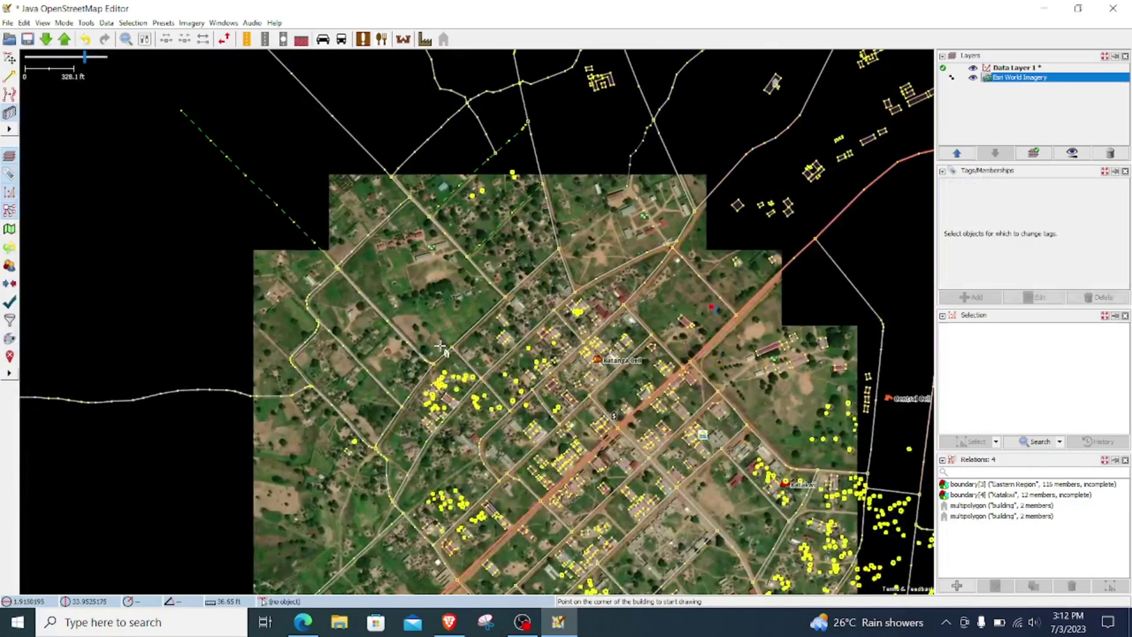
{"action": "scroll", "coordinate": [425, 318], "scroll_direction": "up", "scroll_amount": 5}
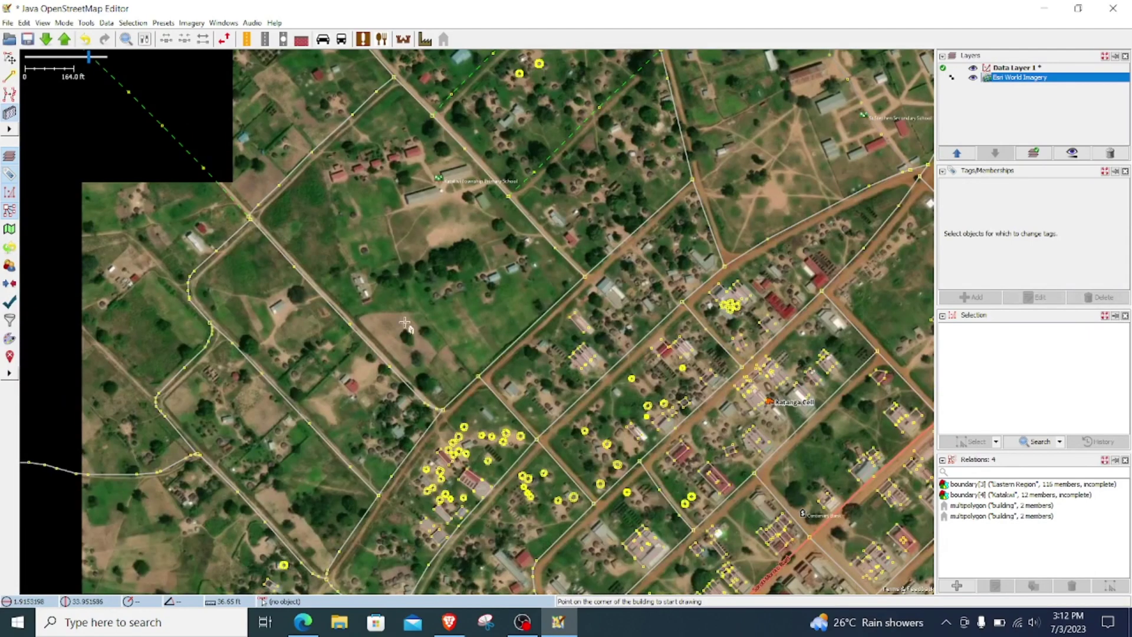
{"action": "scroll", "coordinate": [459, 341], "scroll_direction": "down", "scroll_amount": 2}
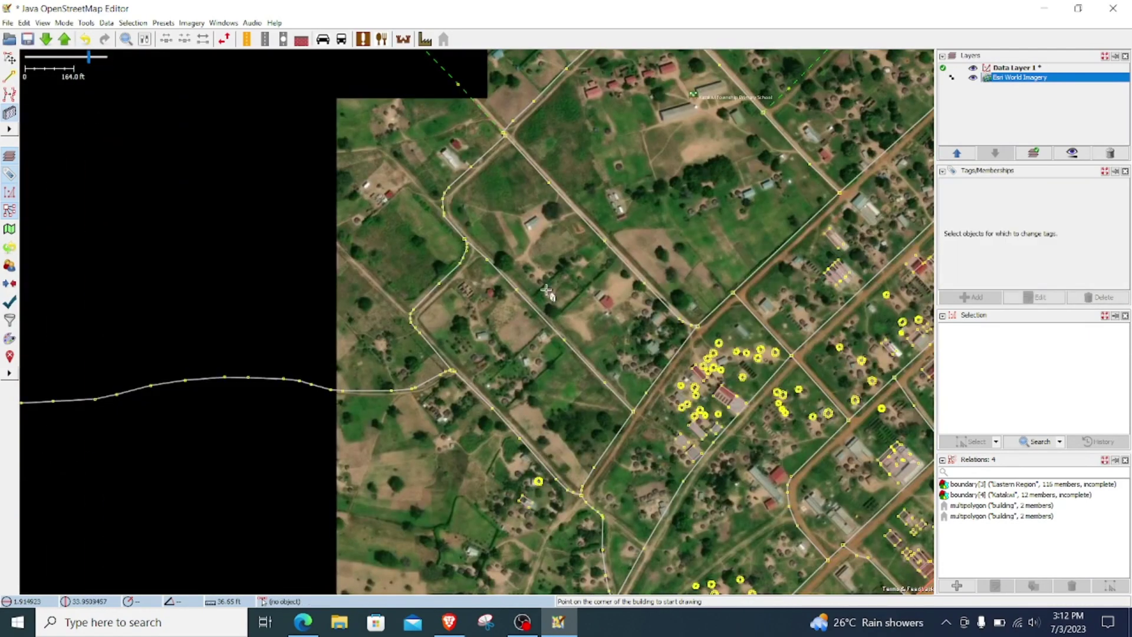
{"action": "left_click_drag", "start_coordinate": [558, 270], "coordinate": [96, 384]}
{"action": "left_click_drag", "start_coordinate": [441, 292], "coordinate": [400, 140]}
{"action": "left_click_drag", "start_coordinate": [348, 301], "coordinate": [443, 232]}
{"action": "left_click_drag", "start_coordinate": [330, 344], "coordinate": [439, 255]}
{"action": "scroll", "coordinate": [439, 255], "scroll_direction": "up", "scroll_amount": 3}
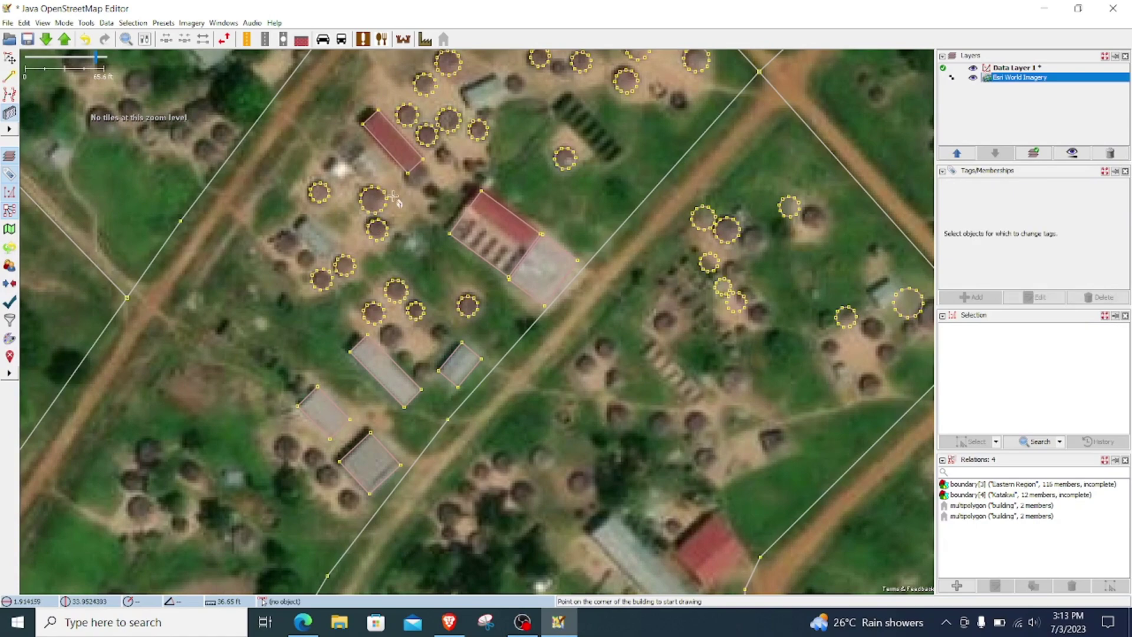
{"action": "left_click_drag", "start_coordinate": [394, 196], "coordinate": [399, 391]}
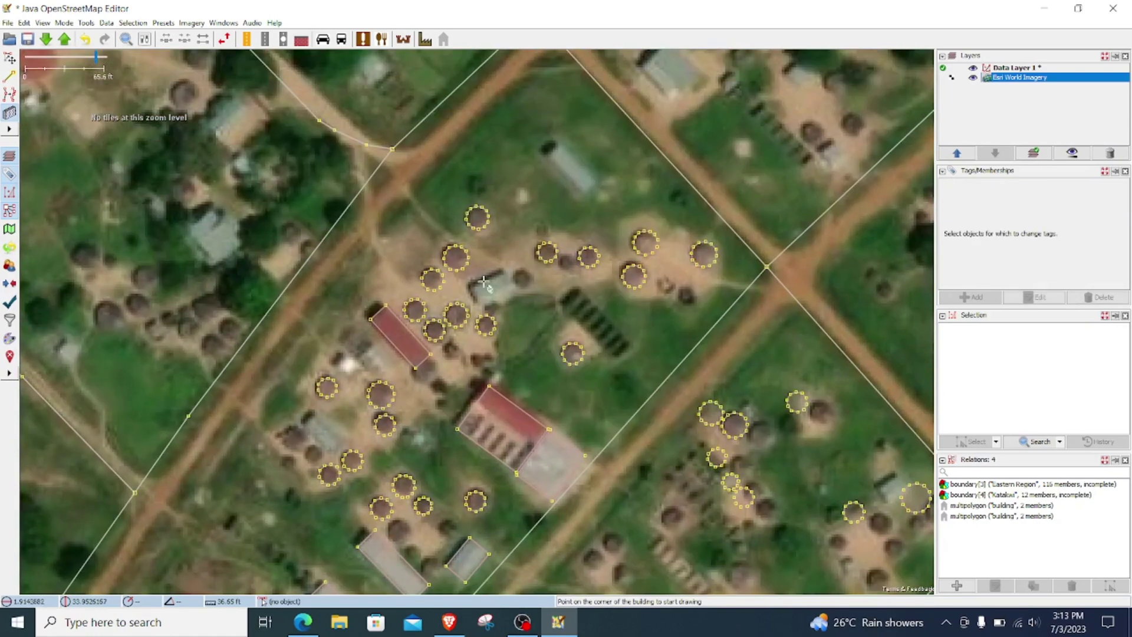
{"action": "left_click_drag", "start_coordinate": [518, 254], "coordinate": [485, 364]}
{"action": "left_click_drag", "start_coordinate": [448, 298], "coordinate": [369, 422]}
{"action": "left_click_drag", "start_coordinate": [564, 322], "coordinate": [449, 418]}
{"action": "scroll", "coordinate": [512, 324], "scroll_direction": "down", "scroll_amount": 2}
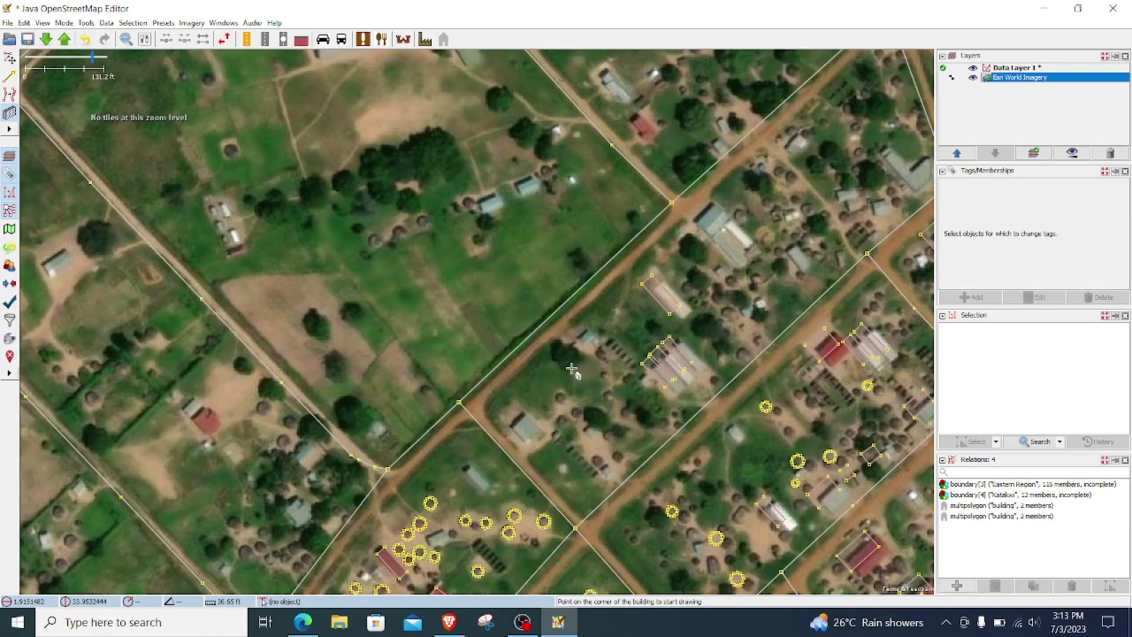